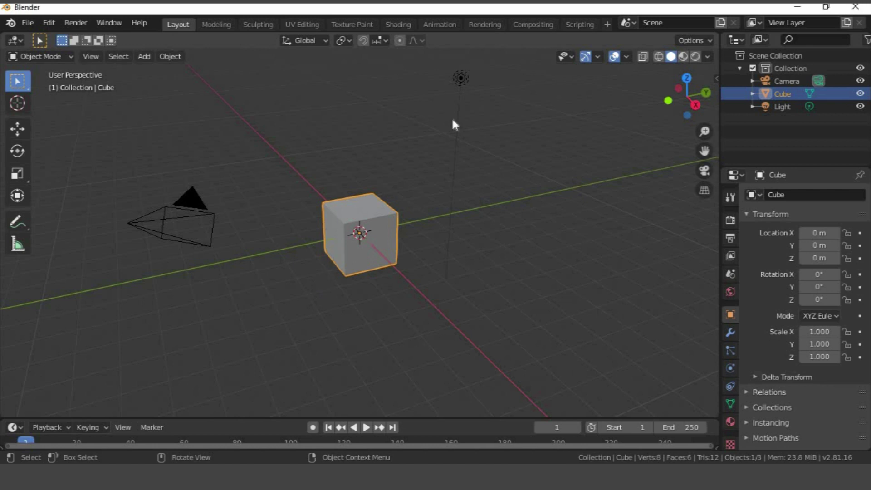
- Delete the default camera and light from the scene, keeping only the cube
left_click(460, 79)
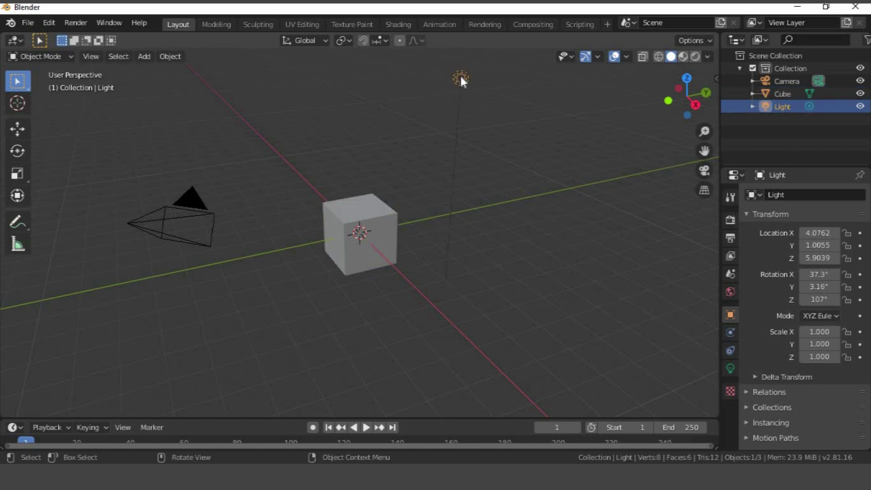
left_click(179, 219)
key("Delete")
left_click(466, 101)
key("Delete")
- Scale the cube up uniformly to a scale of about 5.52
left_click(382, 221)
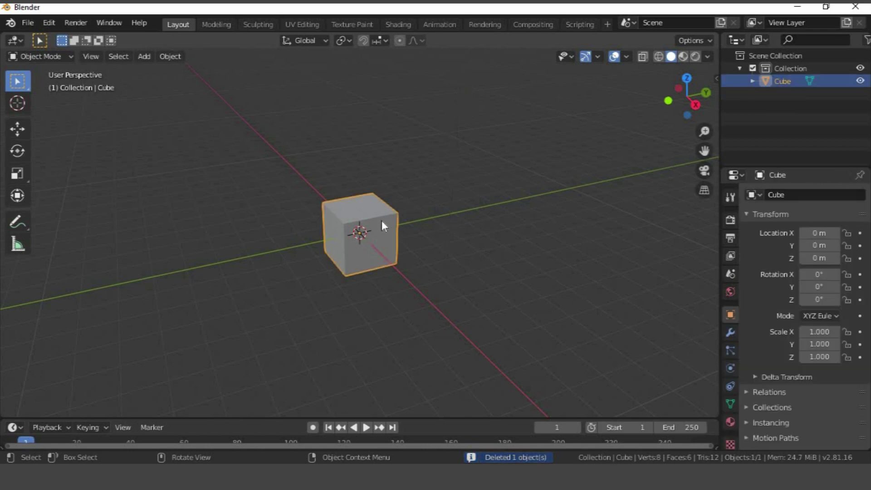
scroll(382, 221, "up", 5)
scroll(380, 220, "down", 2)
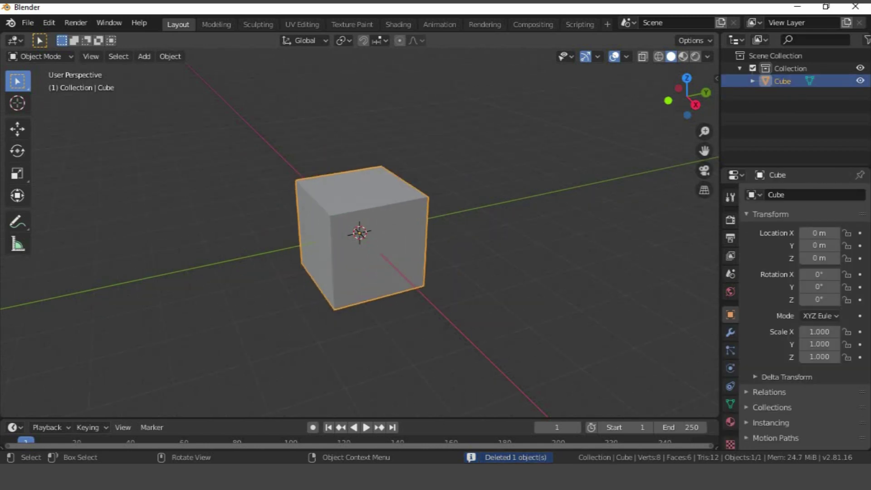
key("s")
left_click(467, 212)
scroll(449, 227, "down", 6)
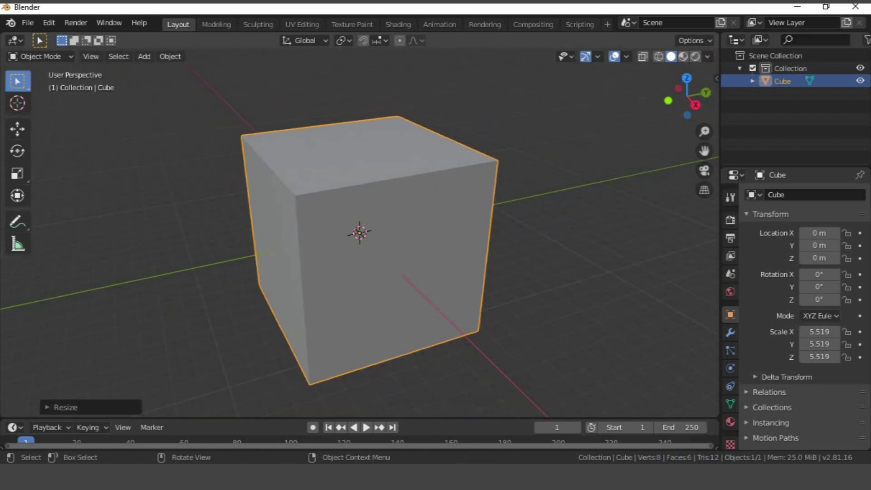
- Flatten the cube along the Z axis to a Z scale of about 0.87, making a square slab
key("s")
key("z")
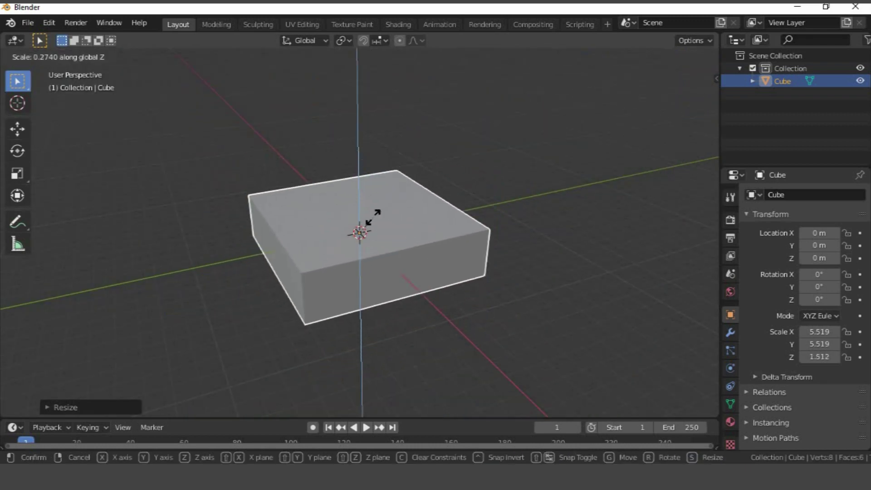
left_click(371, 241)
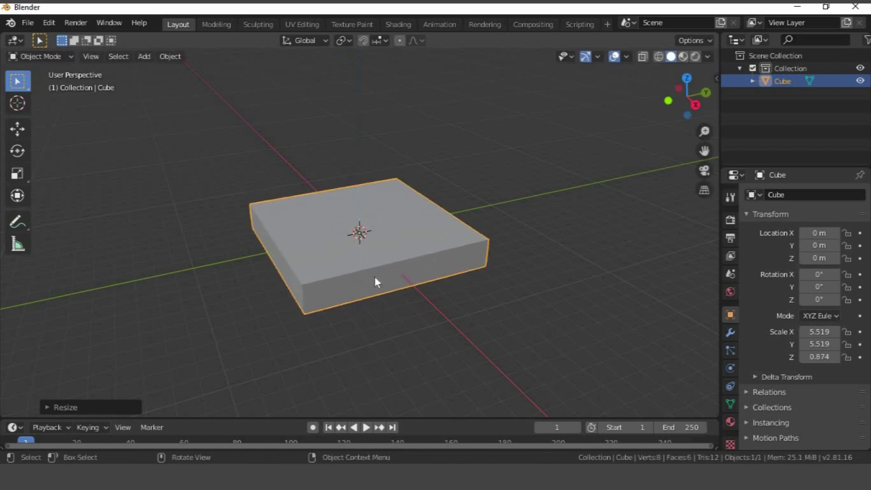
- In Edit Mode, extrude the slab's top face in place and scale it inward to about 0.94
scroll(374, 281, "up", 2)
key("Tab")
key("alt+a")
key("3")
left_click(365, 246)
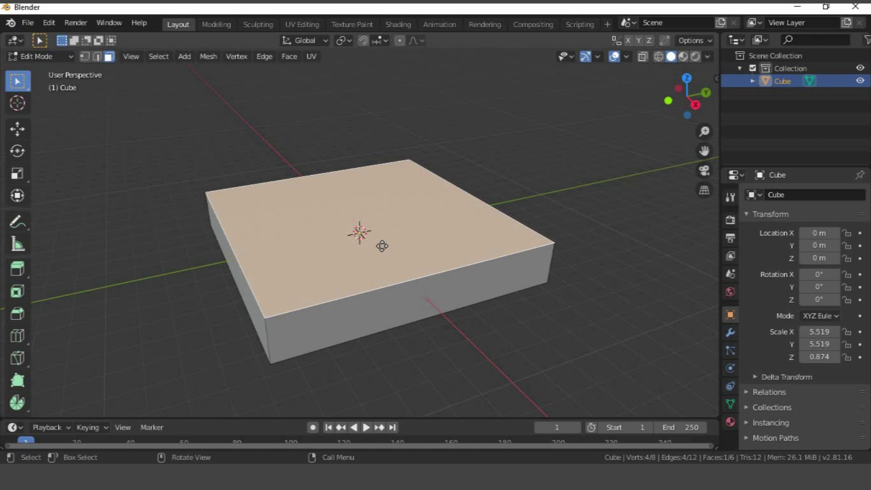
key("e")
right_click(382, 246)
key("s")
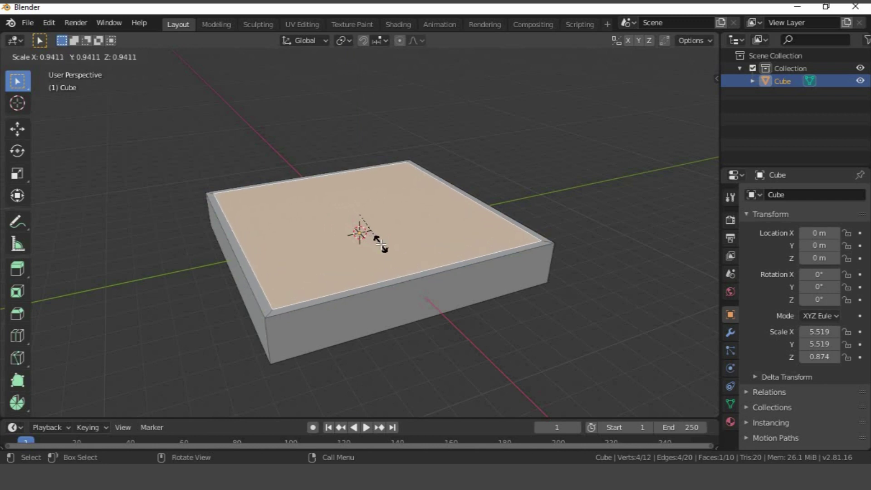
right_click(381, 244)
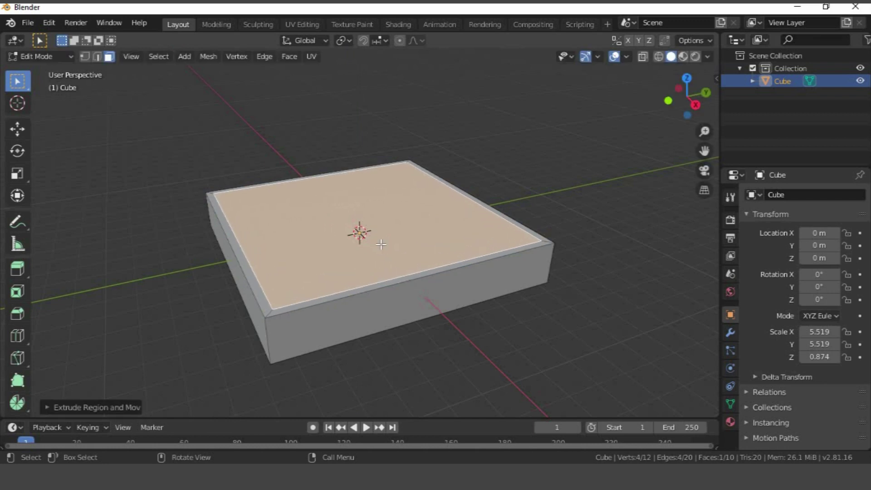
- Extrude the top face in place once more and scale it slightly inward to add a second thin border
key("e")
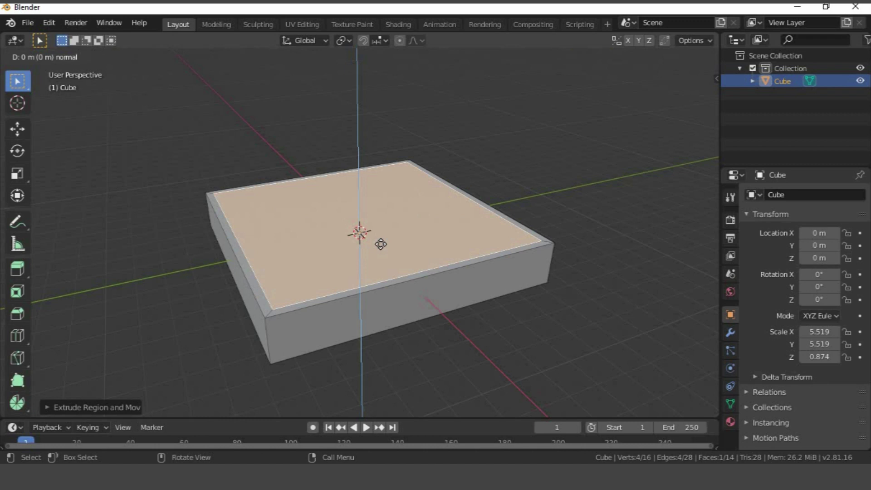
right_click(381, 244)
key("s")
left_click(377, 244)
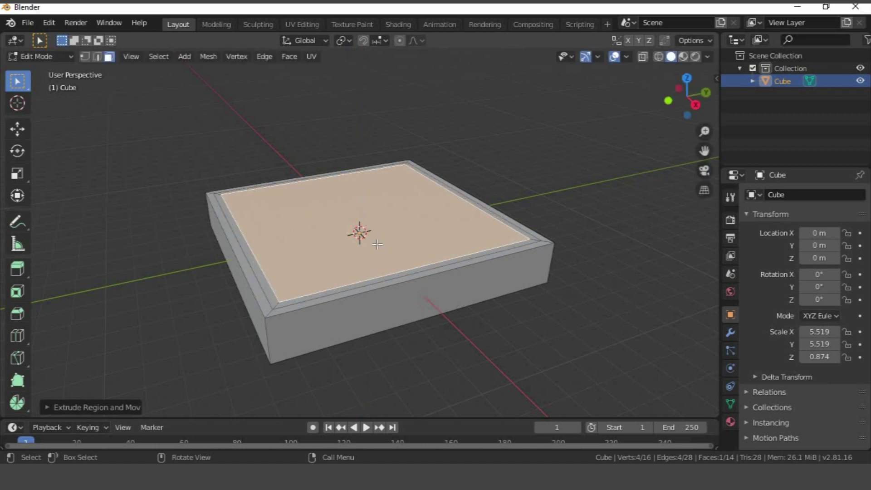
- Extrude the inner top face and lower it about 0.38 m along Z to form a recess
key("e")
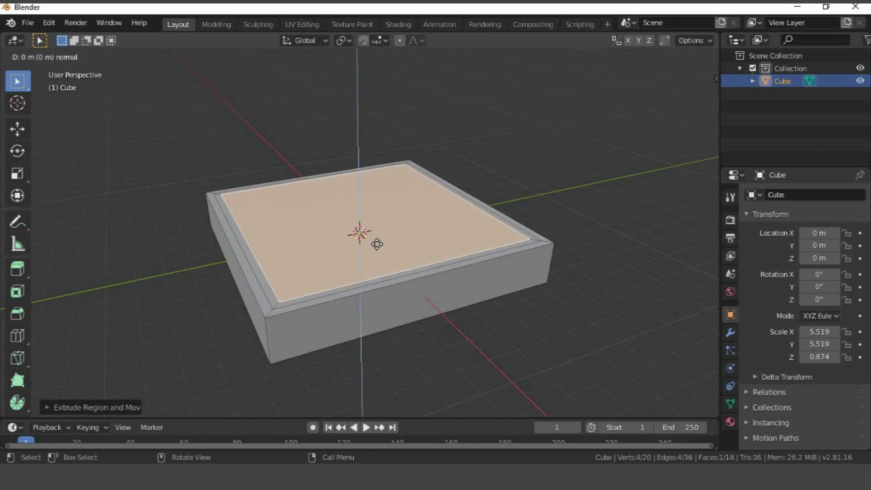
key("g")
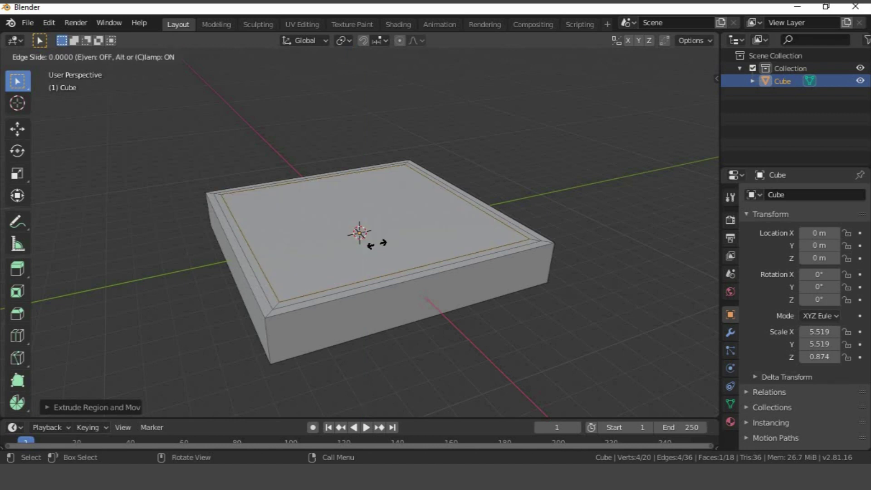
key("g")
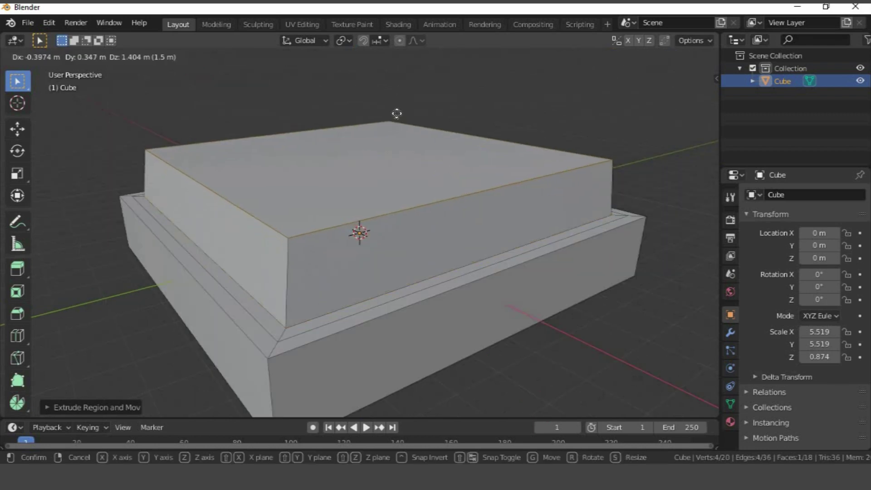
key("z")
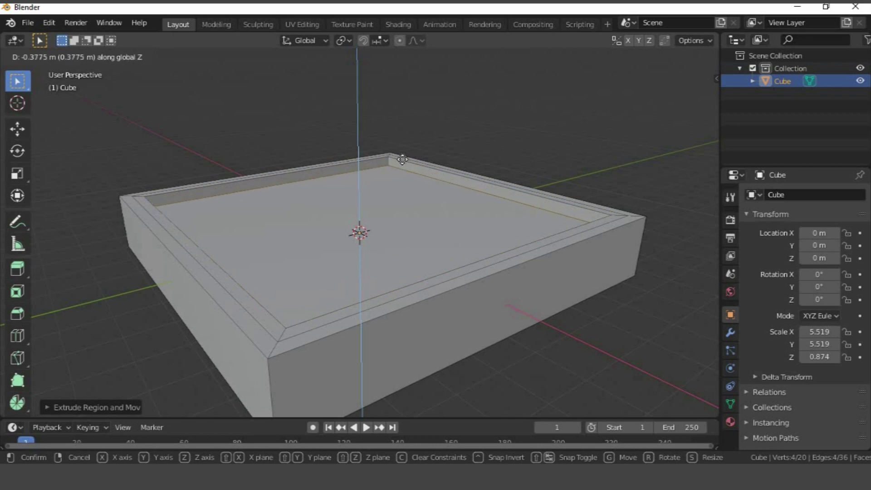
left_click(403, 159)
- Extrude the recessed floor face in place and scale it inward to about 0.96
middle_click_drag(416, 193, 365, 218)
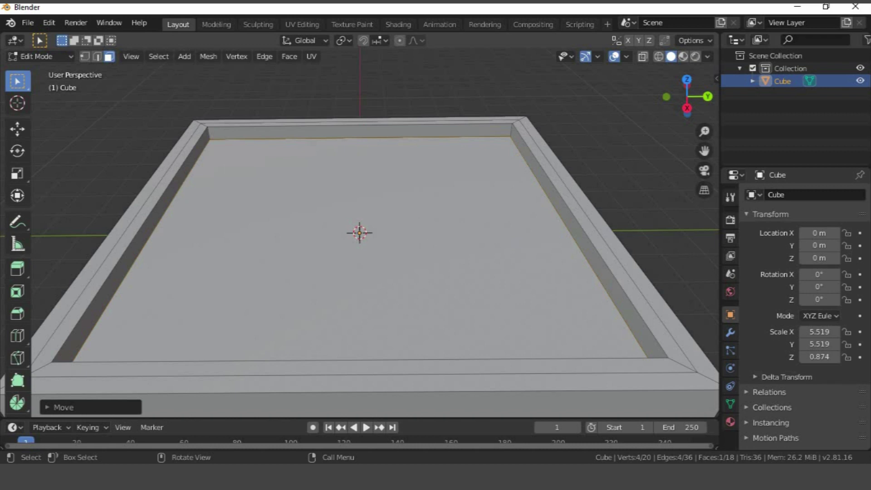
key("e")
key("s")
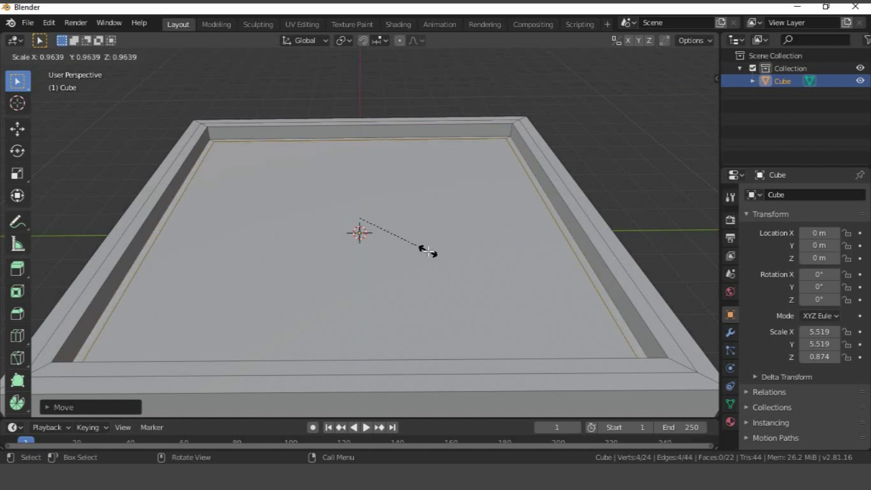
right_click(428, 249)
- Select the edge loop around the recess's upper inner rim and scale it inward to about 0.98
middle_click_drag(460, 245, 562, 193)
key("2")
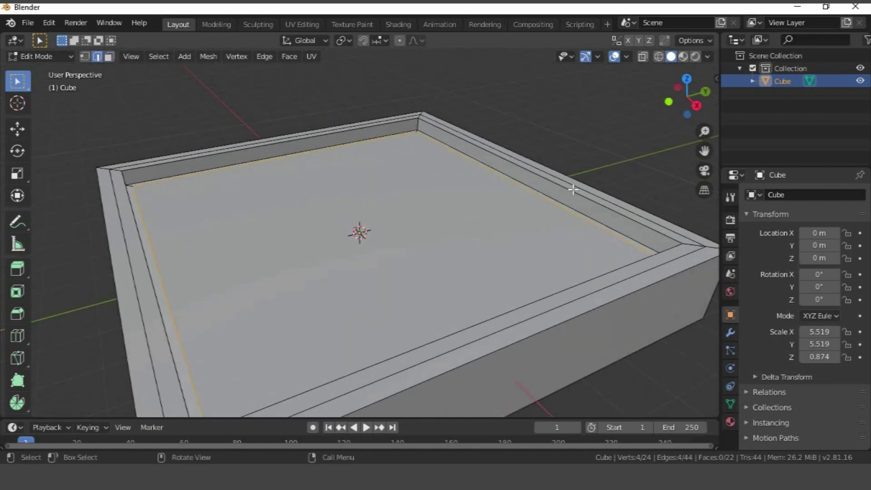
middle_click_drag(571, 190, 486, 209)
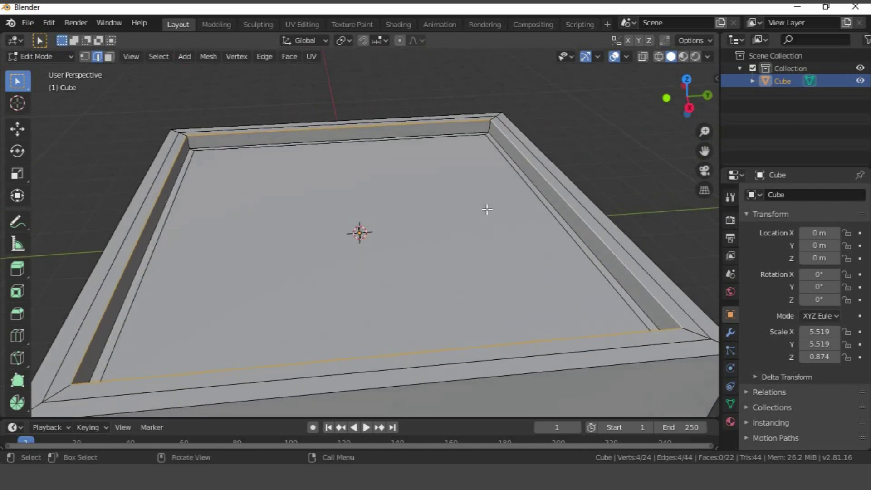
key("s")
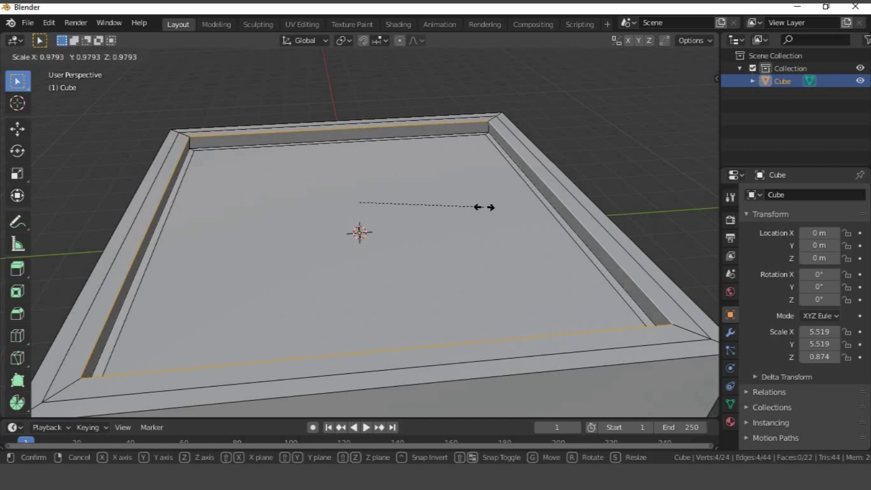
left_click(491, 214)
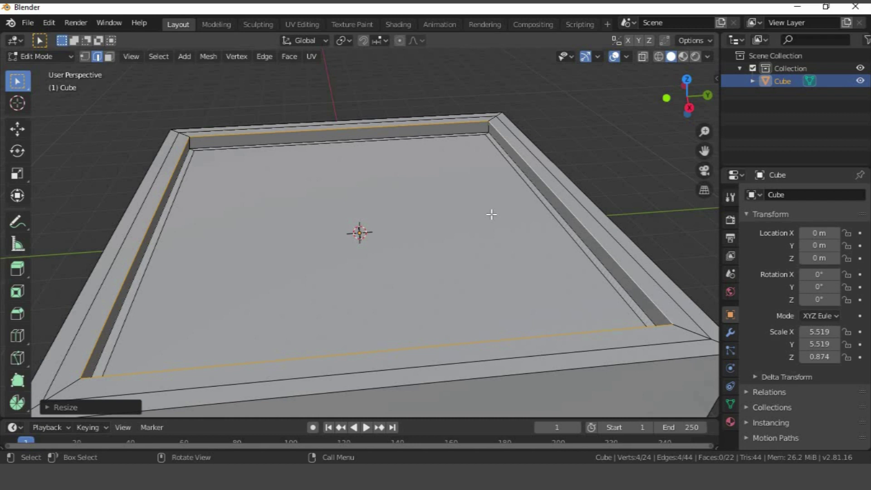
- Bevel the upper inner rim edge loop with several segments and a width of about 0.04 m
key("ctrl")
key("ctrl+b")
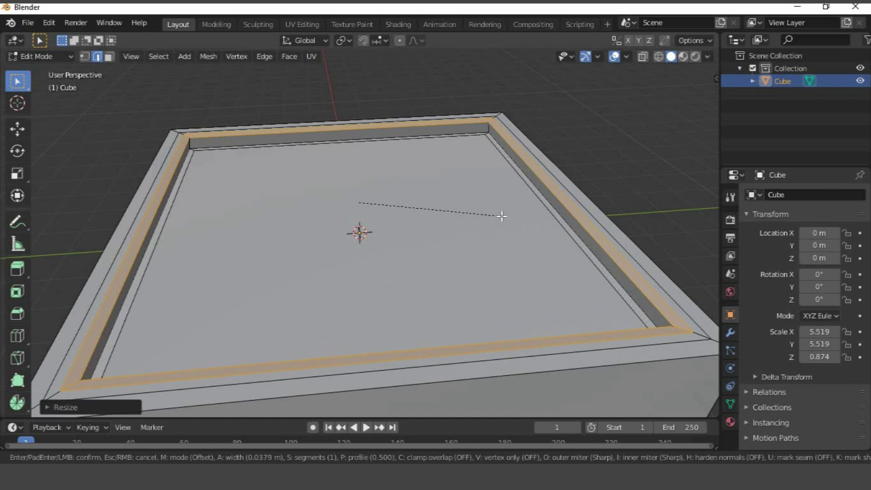
scroll(501, 216, "up", 2)
left_click(501, 216)
- Inspect the beveled inner rim of the tray from several angles
middle_click_drag(443, 200, 375, 225)
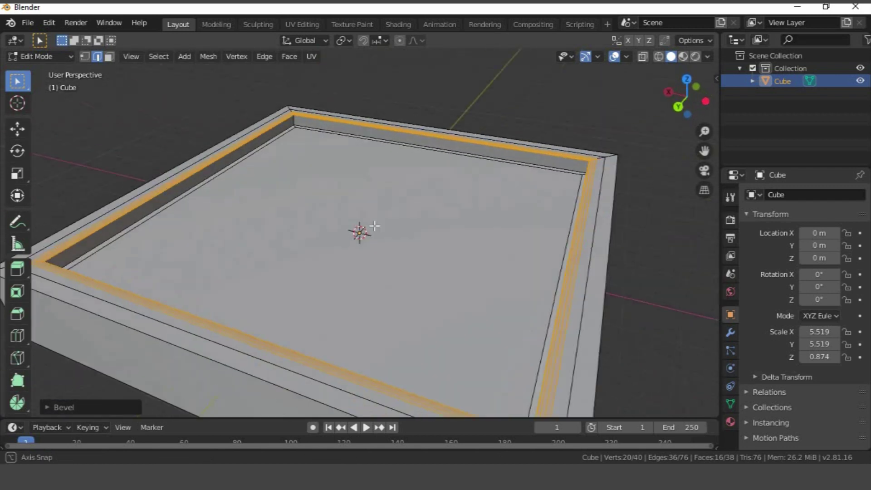
scroll(455, 222, "down", 2)
middle_click_drag(455, 222, 455, 221)
scroll(461, 221, "down", 3)
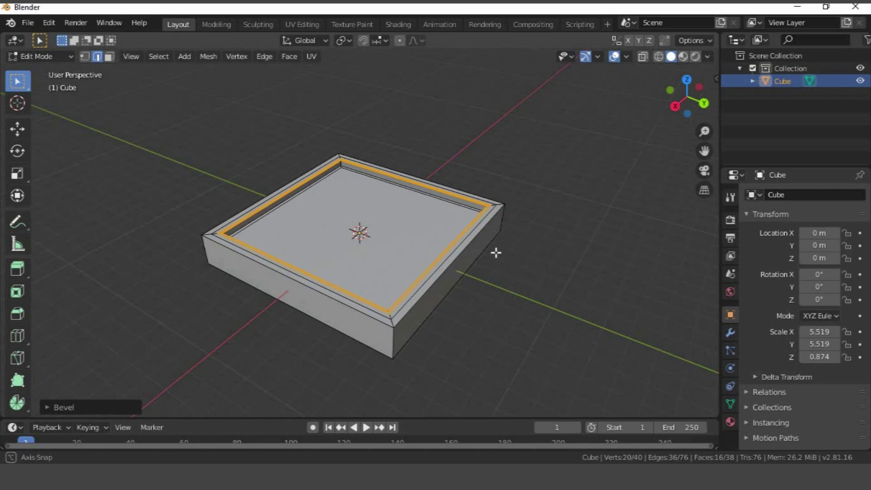
scroll(496, 253, "up", 5)
middle_click_drag(462, 254, 496, 267)
scroll(460, 254, "down", 4)
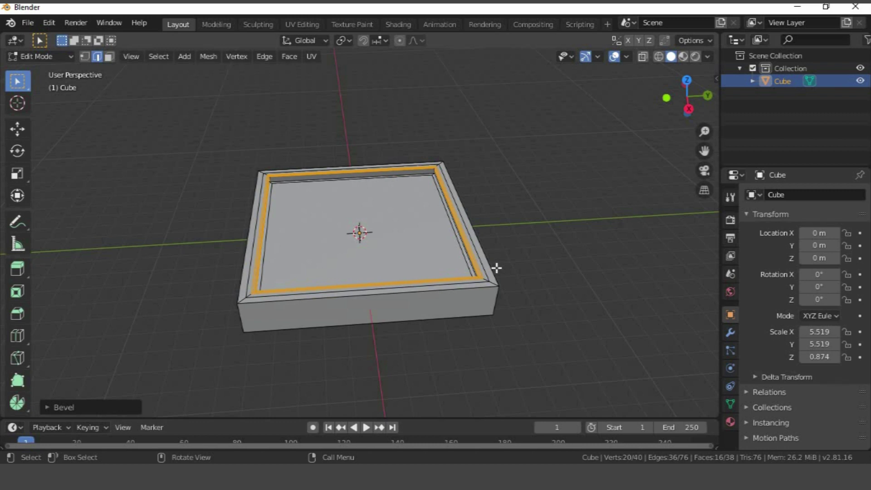
- Switch to vertex selection with nothing selected and turn on X-ray display for the mesh
key("a")
key("1")
key("alt+a")
middle_click_drag(496, 266, 492, 282)
key("b")
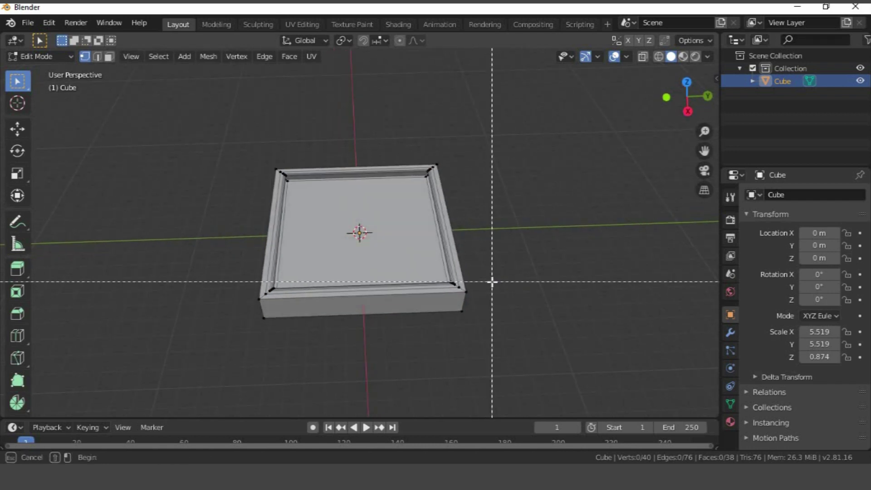
key("Escape")
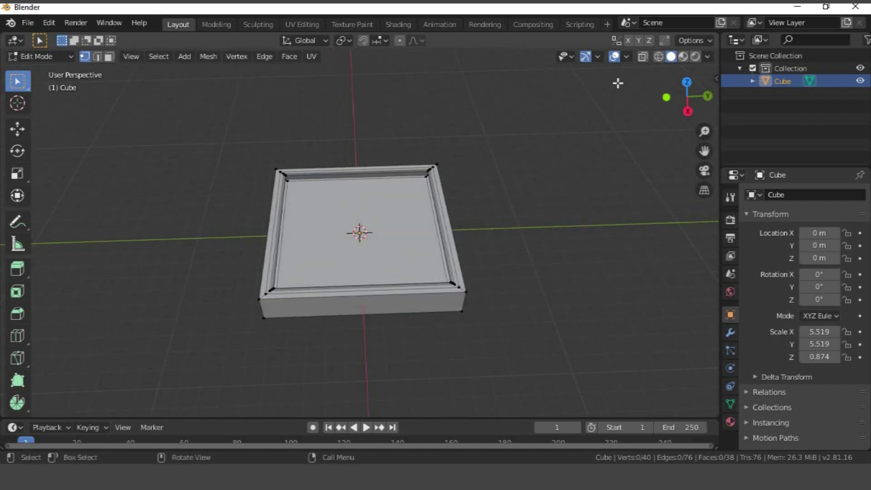
left_click(644, 57)
middle_click_drag(453, 223, 638, 395)
scroll(471, 284, "up", 3)
scroll(490, 286, "down", 1)
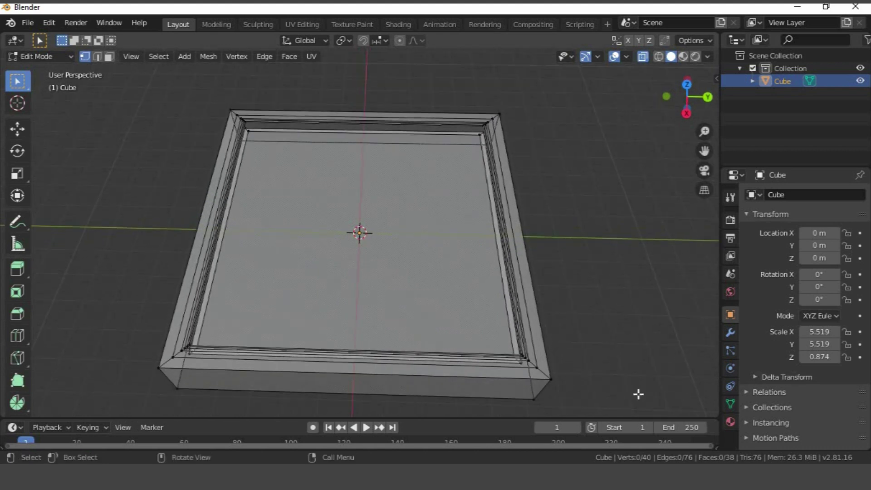
- Box-select all vertices on the tray's positive-Y side and move them about 6 m along Y to lengthen it
key("b")
left_click_drag(584, 411, 480, 161)
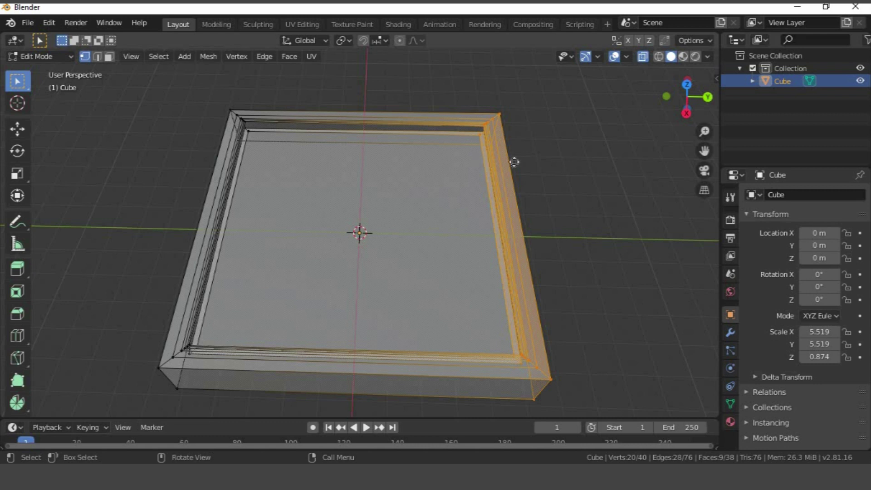
key("g")
key("y")
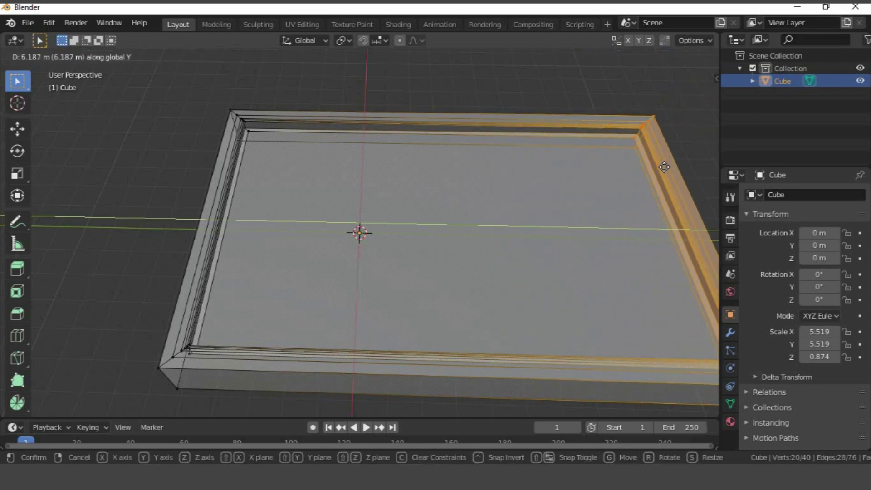
left_click(544, 206)
- Turn off X-ray display and return the tray to Object Mode
mouse_move(521, 200)
middle_mouse_down()
mouse_move(350, 185)
mouse_move(326, 198)
mouse_move(462, 234)
mouse_move(480, 227)
middle_mouse_up()
left_click(648, 57)
scroll(507, 288, "up", 3)
key("Tab")
middle_click_drag(507, 288, 396, 272)
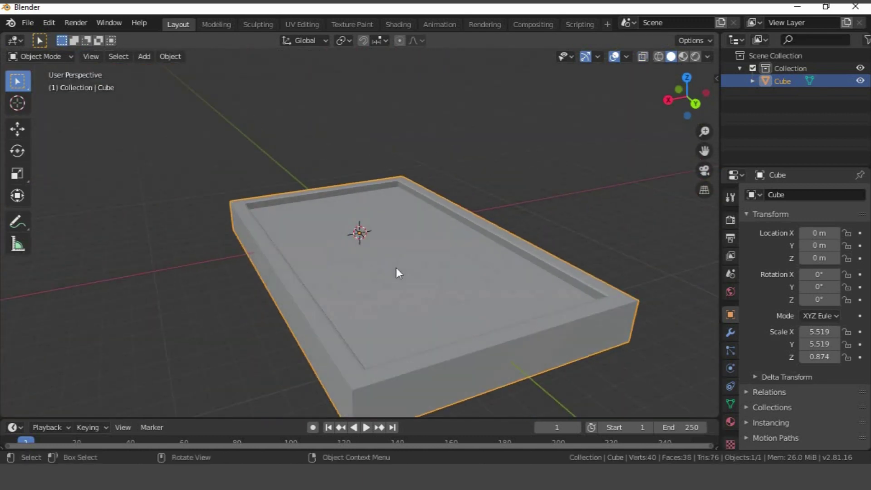
- Set the material's base color to a golden brown with hue 0.109, saturation 0.863 and value 0.593
left_click(730, 420)
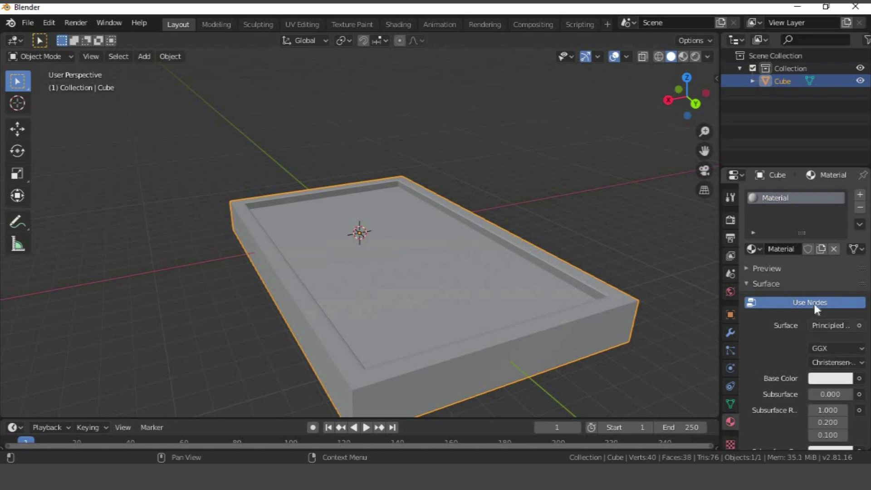
left_click(827, 378)
left_click_drag(771, 266, 760, 273)
left_click_drag(844, 203, 844, 218)
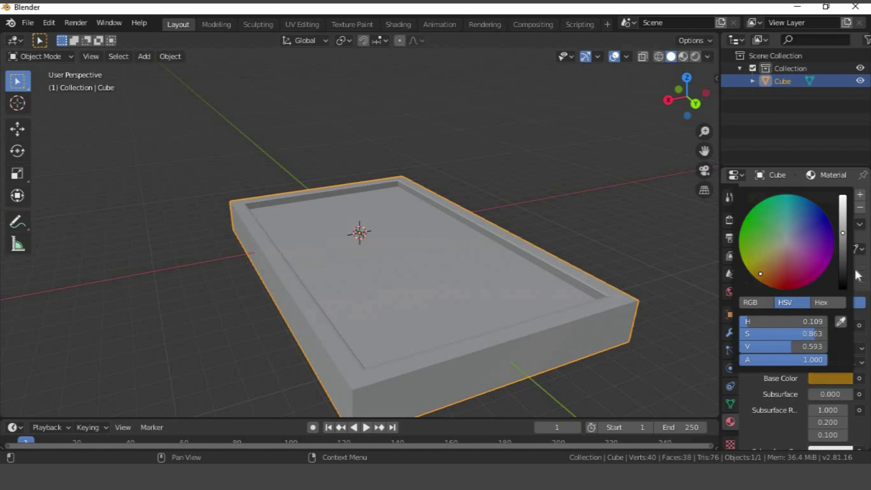
- Show the viewport in material preview shading and enter Edit Mode on the tray
left_click(683, 56)
mouse_move(415, 281)
middle_mouse_down()
mouse_move(521, 241)
mouse_move(477, 265)
mouse_move(408, 274)
middle_mouse_up()
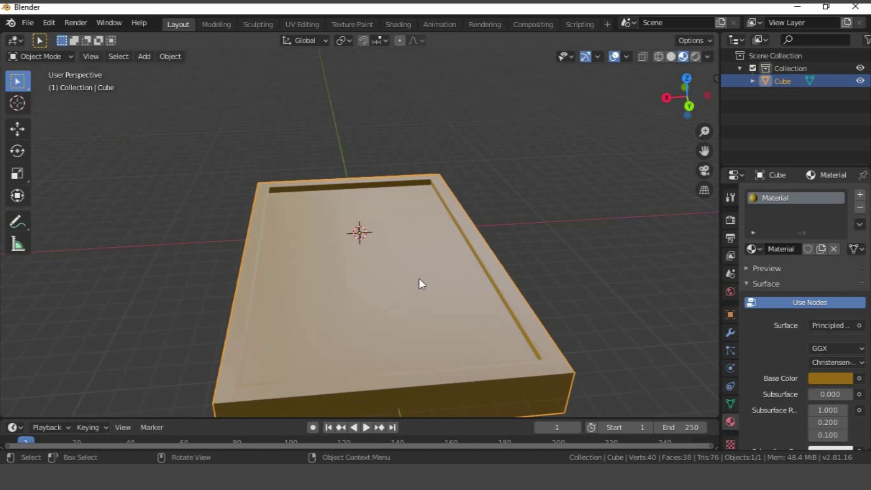
key("Tab")
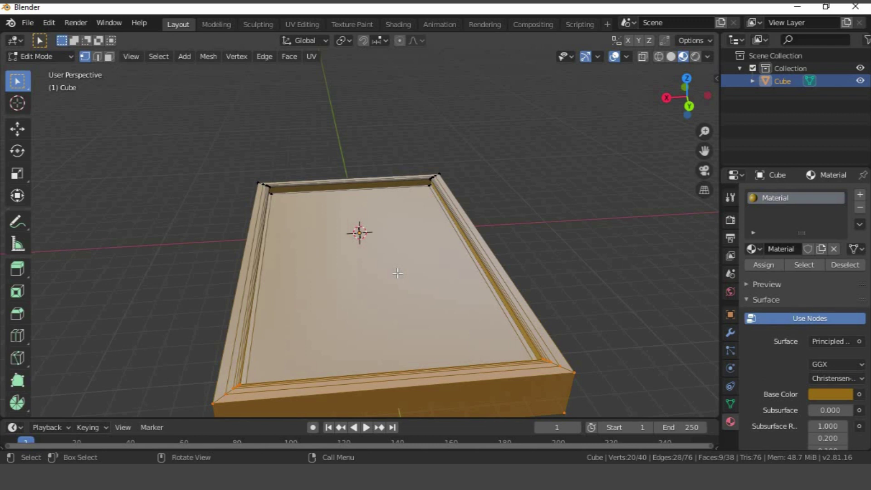
- In face selection mode, select the tray's recessed floor face and grow the selection three times to include the inner walls and rim bevels
key("3")
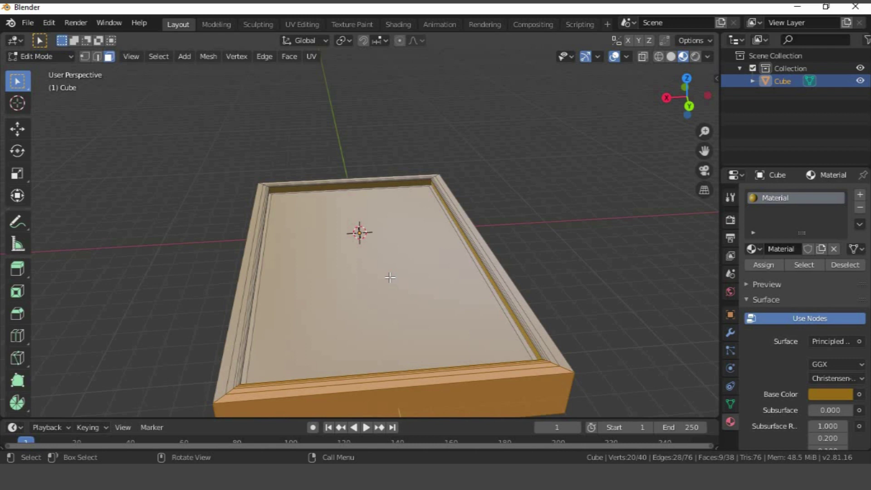
left_click(390, 277)
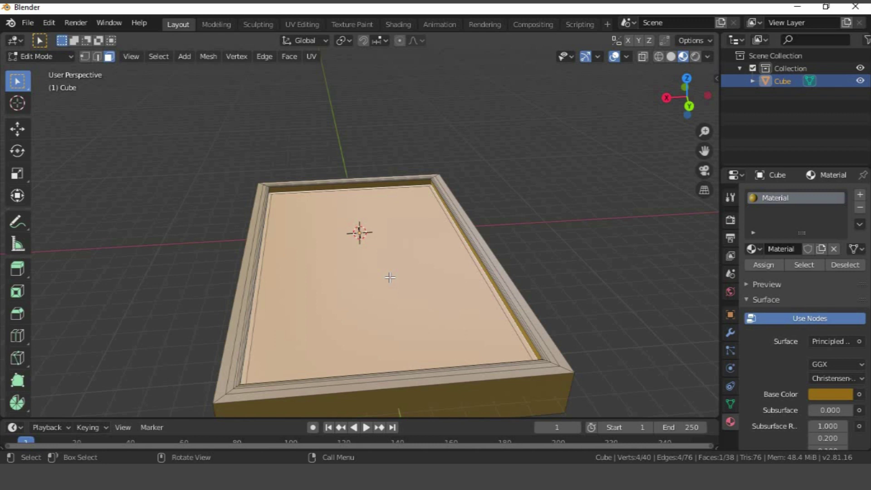
mouse_move(433, 296)
middle_mouse_down()
mouse_move(440, 282)
mouse_move(423, 295)
mouse_move(438, 283)
middle_mouse_up()
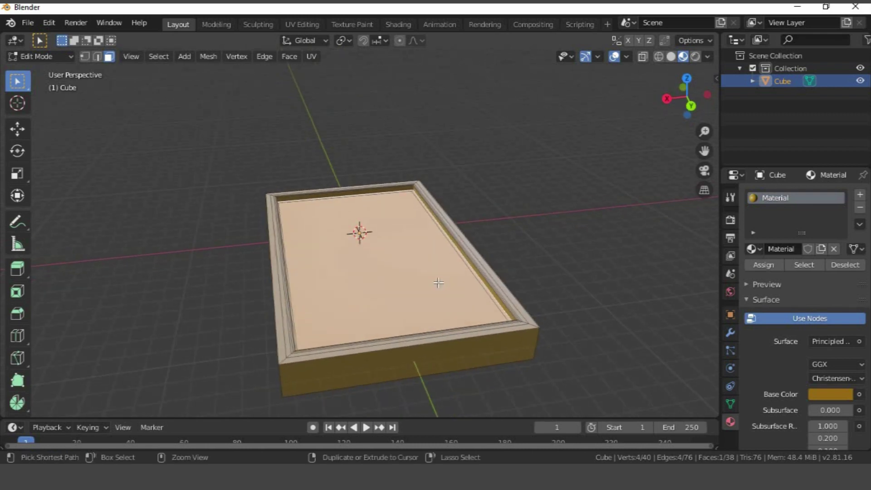
key("ctrl+KP_Add")
key("ctrl+KP_Add")
key("ctrl+KP_Add")
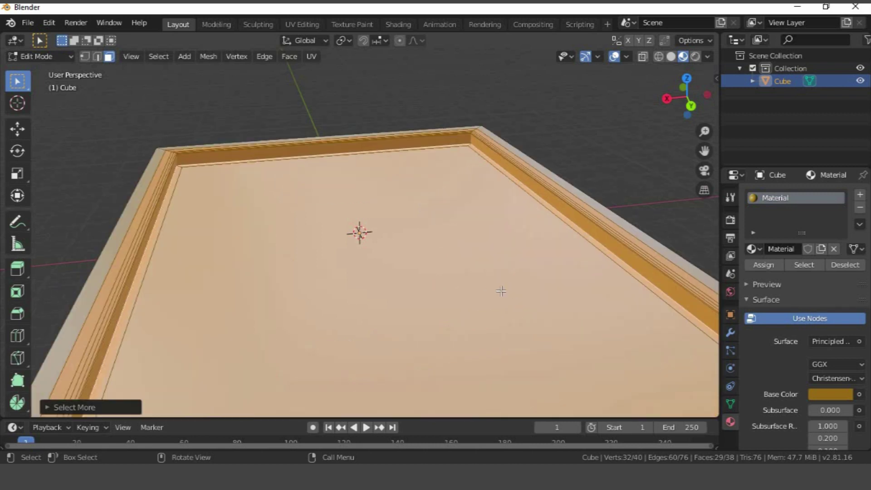
- Create a second material in a new slot with a green base color and assign it to the selected faces
scroll(501, 291, "up", 4)
middle_click_drag(415, 306, 643, 288)
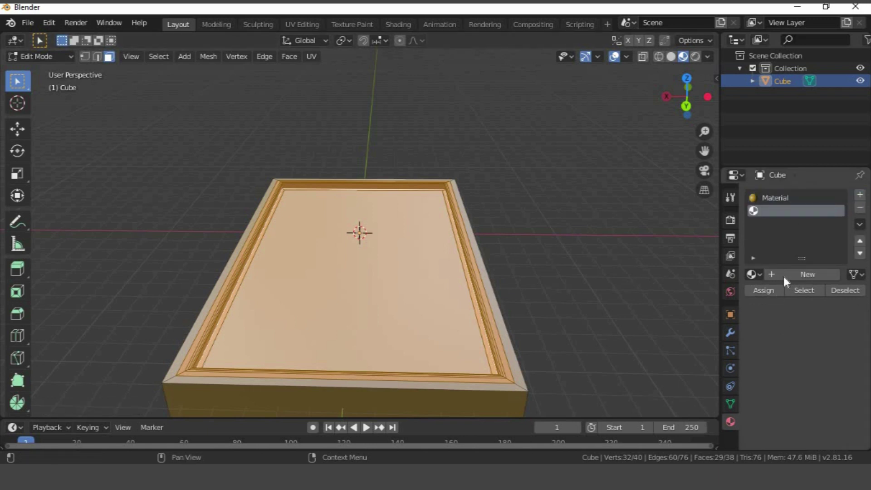
left_click(781, 273)
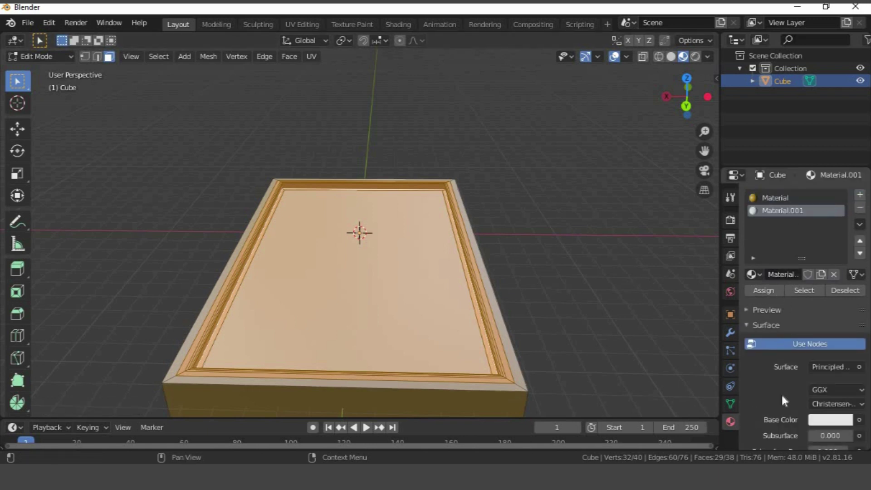
left_click(818, 422)
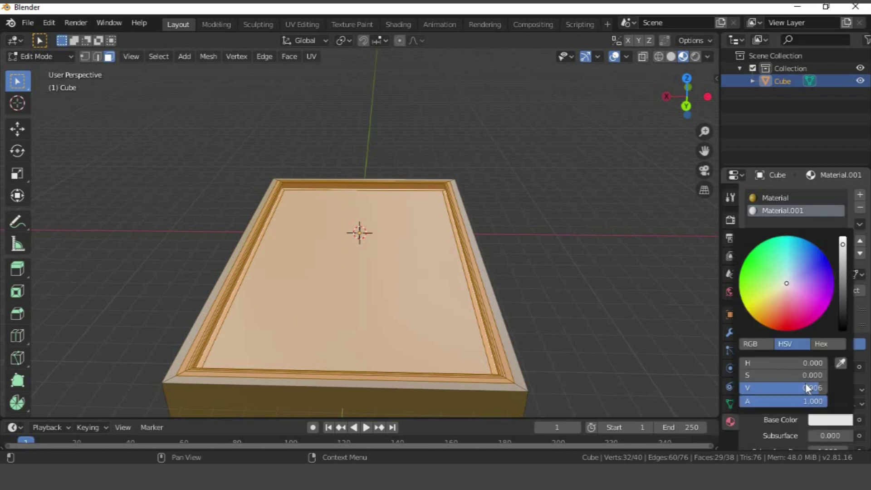
left_click_drag(771, 272, 761, 247)
left_click_drag(842, 244, 842, 282)
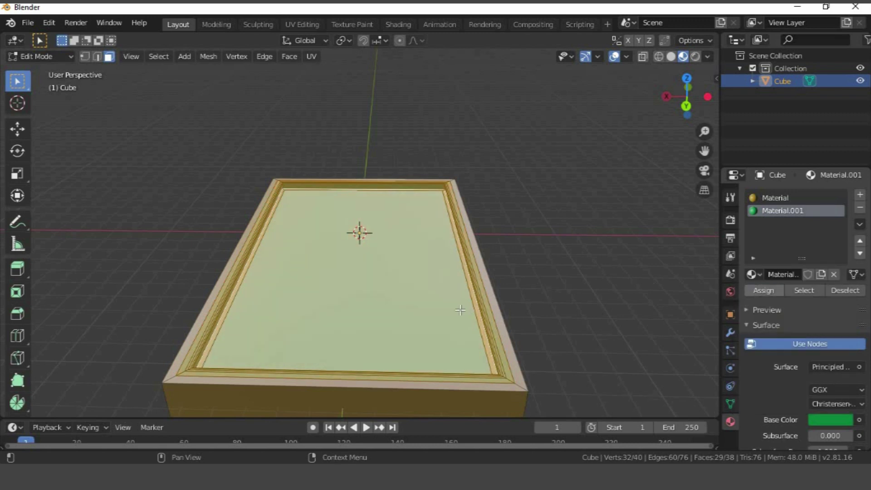
- Set the green material's roughness to 1
middle_click_drag(460, 310, 788, 369)
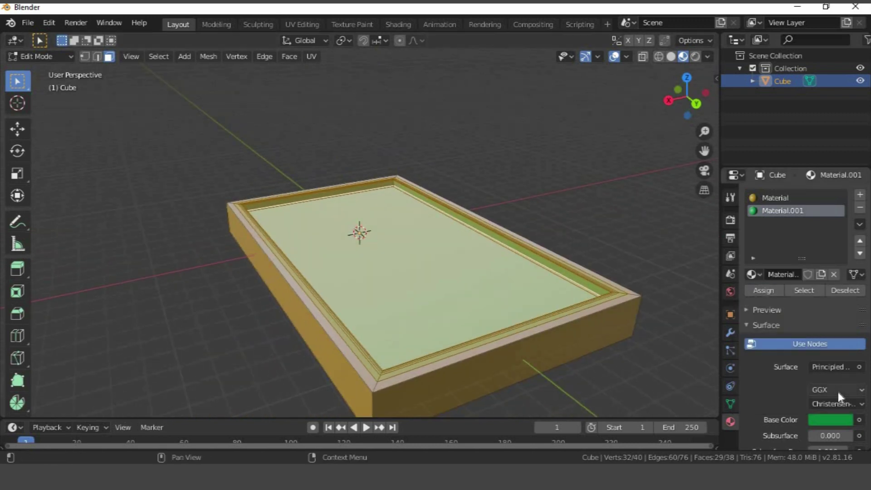
scroll(788, 390, "down", 5)
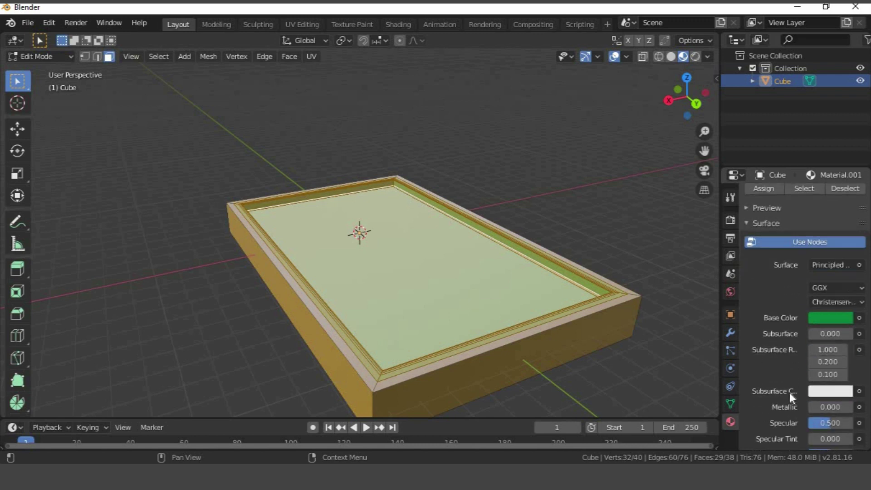
scroll(812, 405, "down", 3)
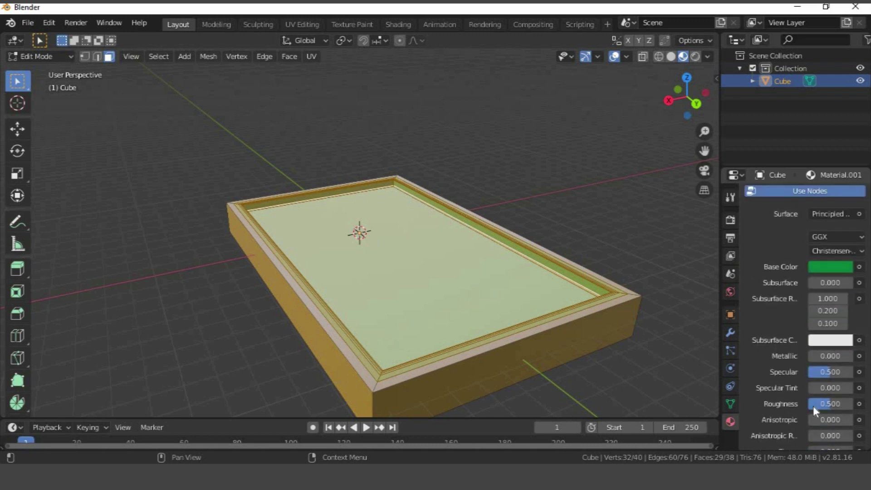
left_click(830, 403)
type("1")
key("Return")
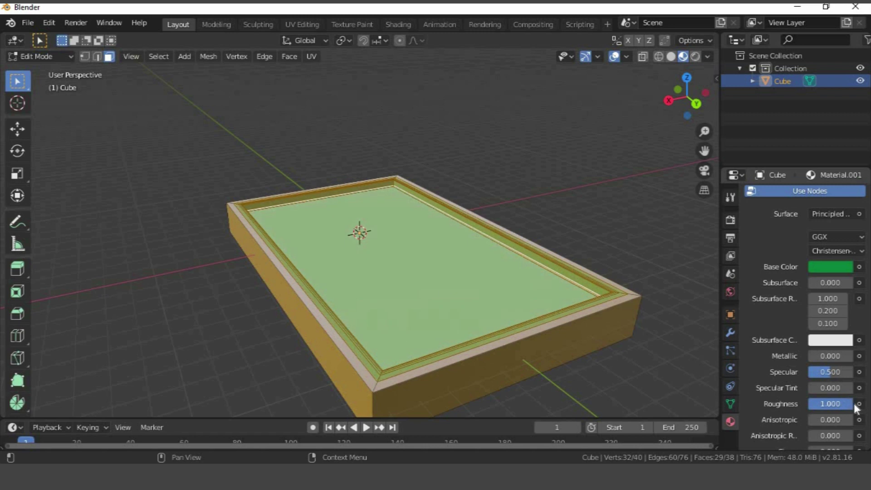
- Show the viewport in rendered shading and return the tray to Object Mode
left_click(695, 57)
key("a")
key("a")
key("Tab")
middle_click_drag(459, 276, 355, 295)
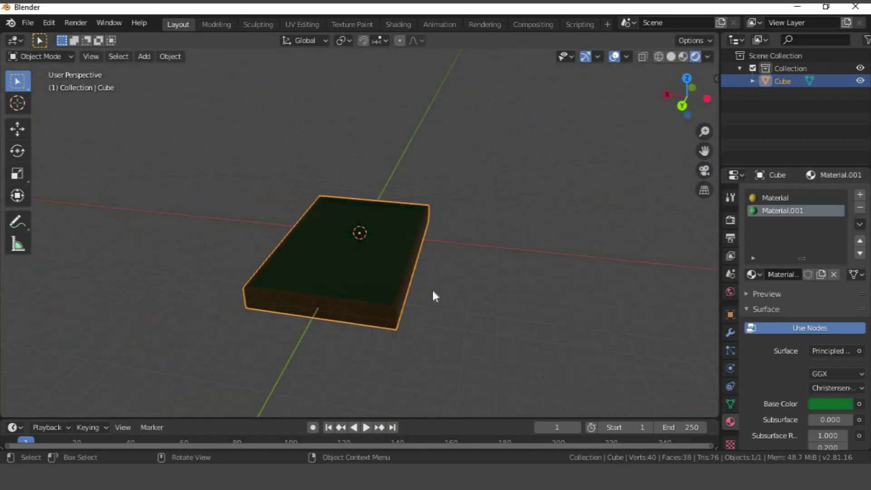
scroll(433, 291, "up", 2)
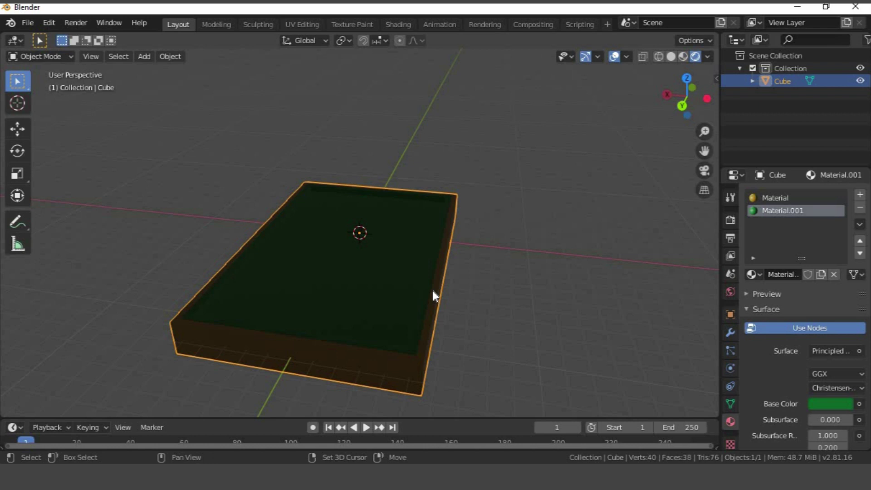
- Add a sun light, place it above and beside the tray, and rotate it to shine at an angle across the recess
key("shift+a")
mouse_move(432, 292)
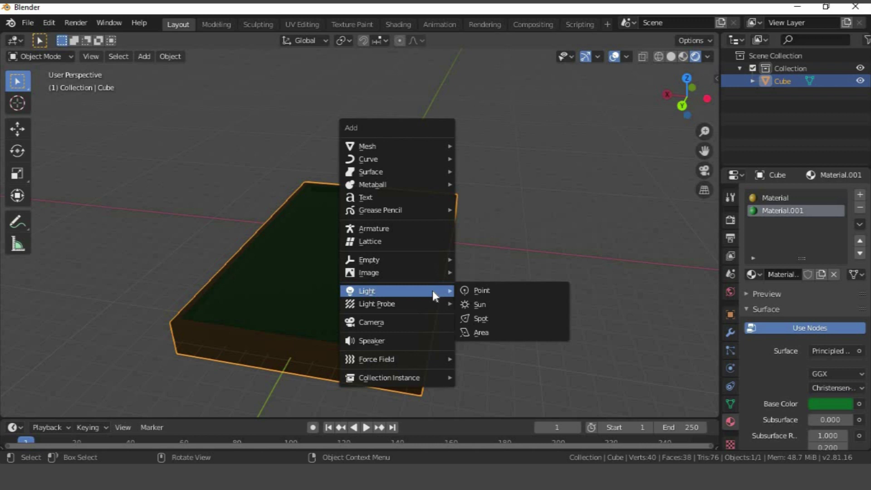
left_click(469, 301)
key("g")
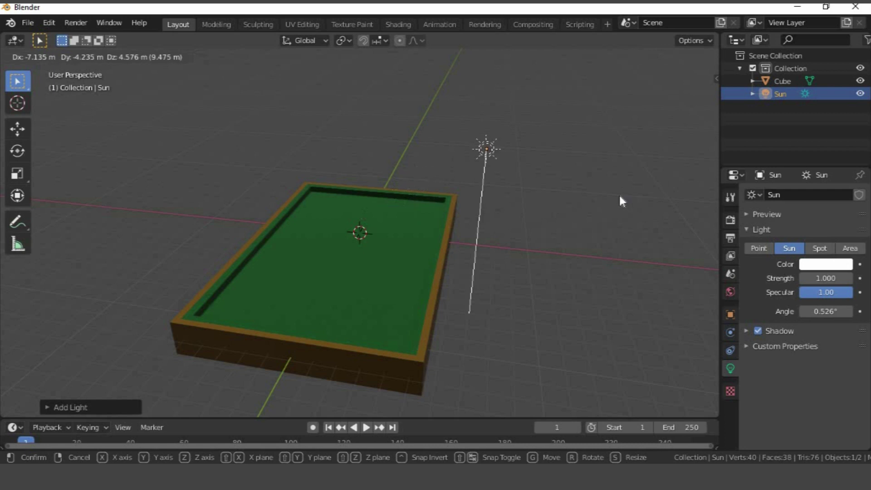
left_click(563, 268)
key("g")
left_click(586, 258)
key("r")
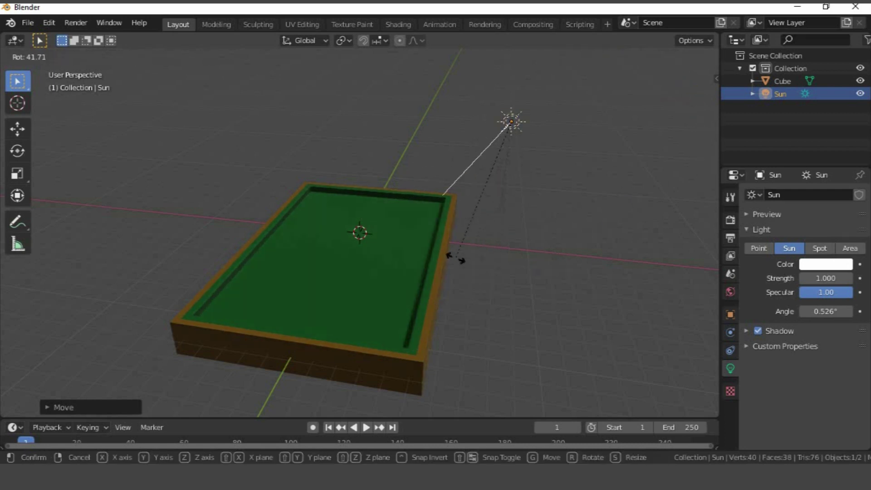
left_click(326, 306)
- Select the tray, set the green material's roughness to 1 in Edit Mode, and go back to Object Mode
middle_click_drag(328, 309, 445, 307)
scroll(392, 305, "up", 2)
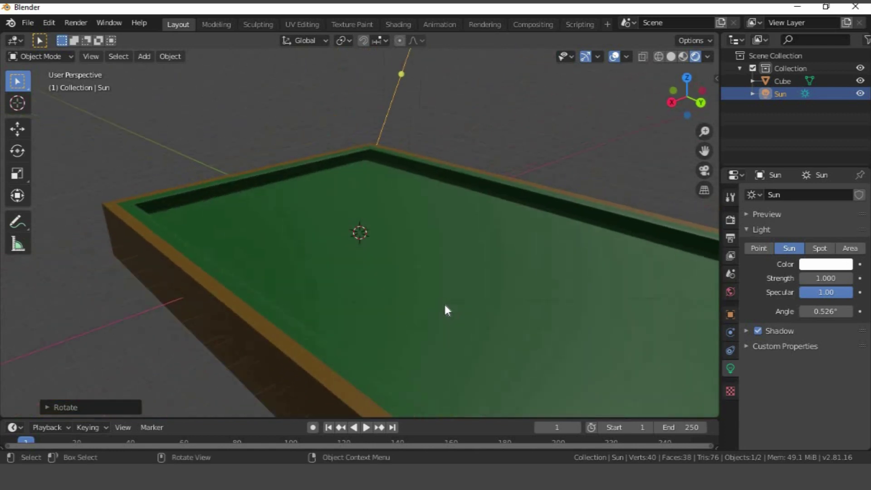
left_click(399, 281)
key("Tab")
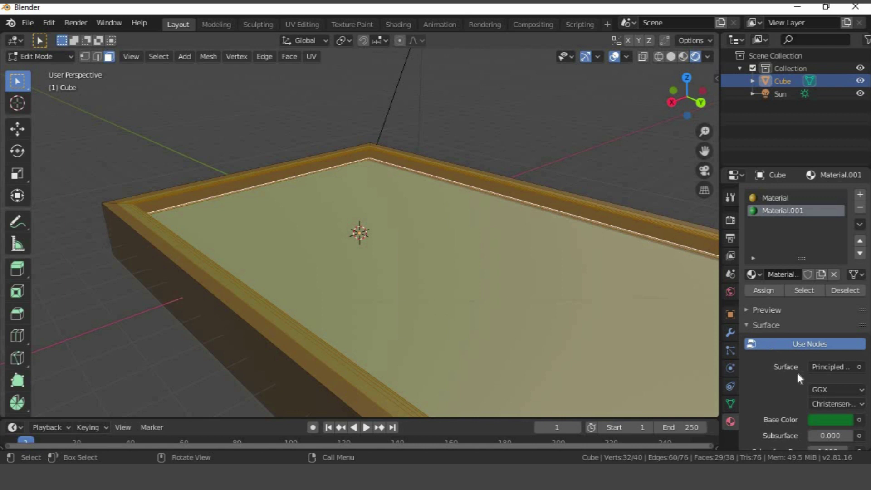
scroll(795, 376, "down", 4)
scroll(797, 378, "down", 3)
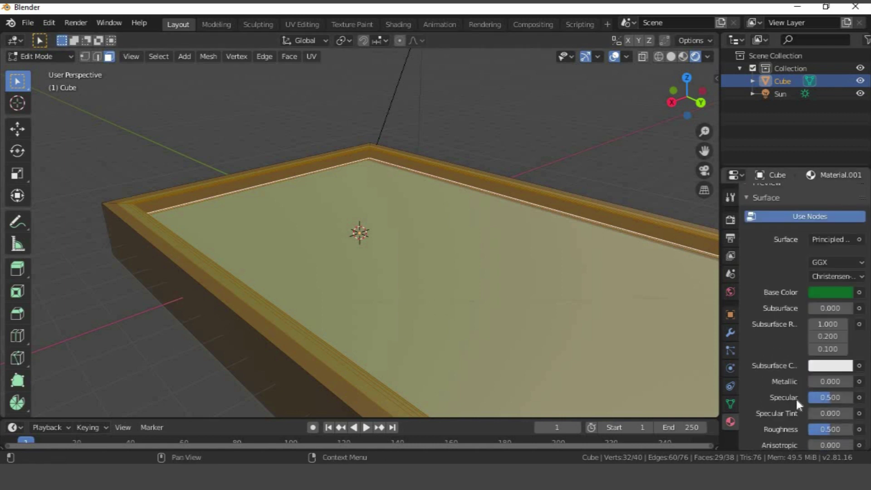
left_click(827, 430)
type("1")
key("Return")
key("Tab")
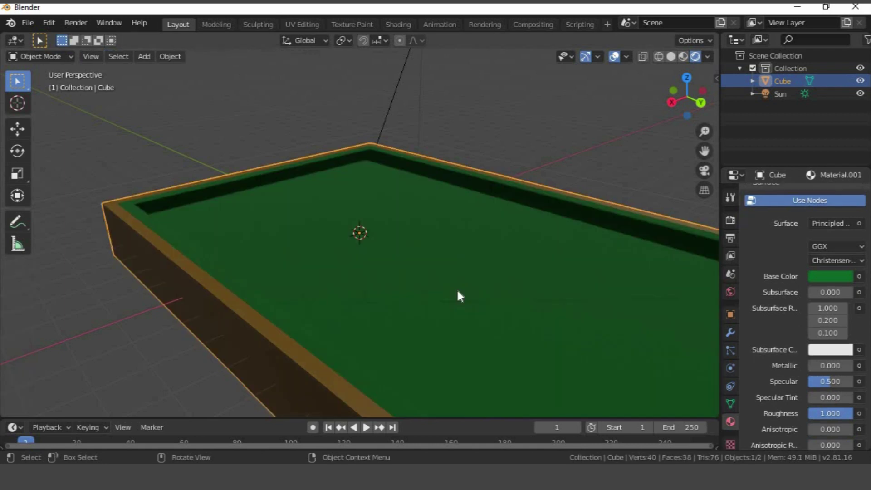
- Rename the collection holding the tray and sun as mesa and collapse it in the outliner
middle_click_drag(410, 306, 311, 302)
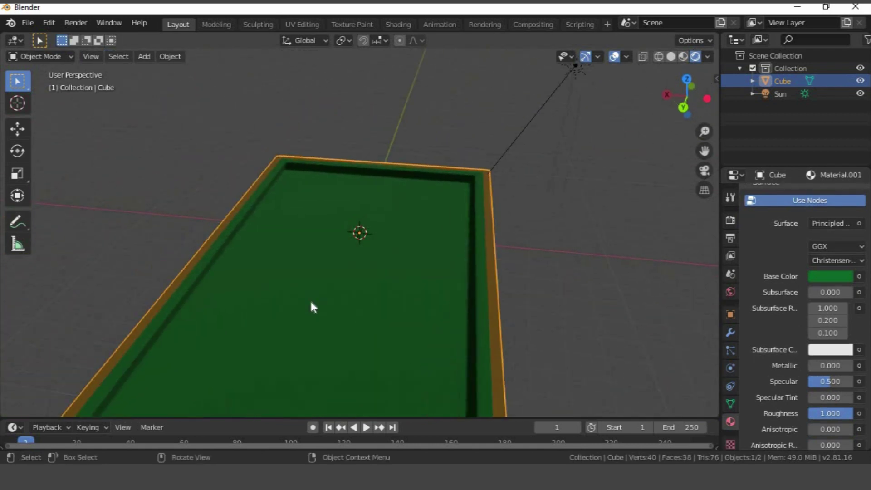
scroll(311, 302, "up", 1)
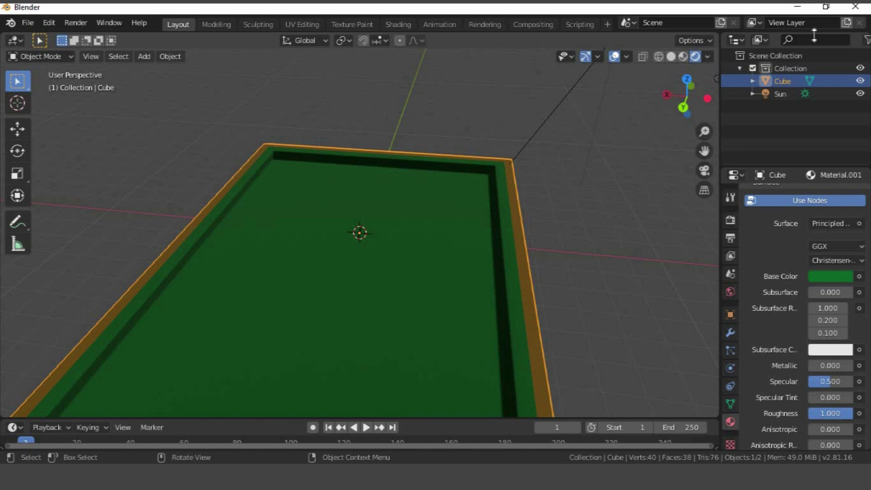
double_click(793, 69)
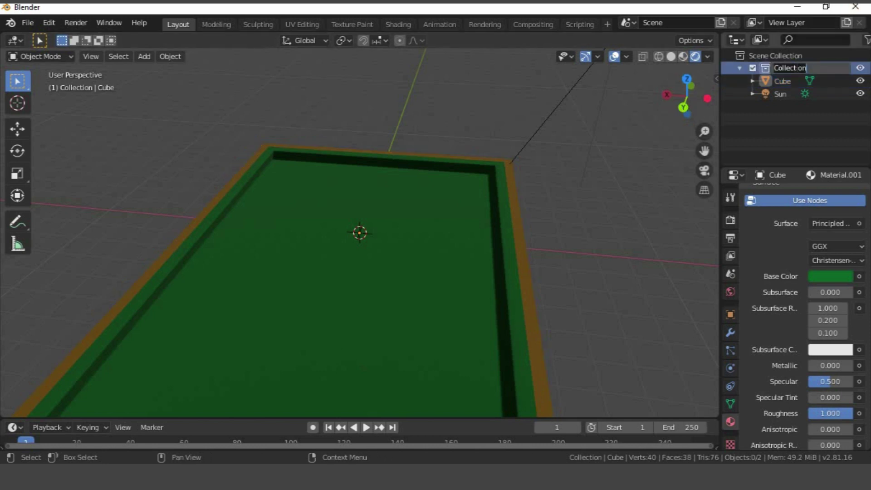
type("mesa")
key("Return")
left_click(739, 69)
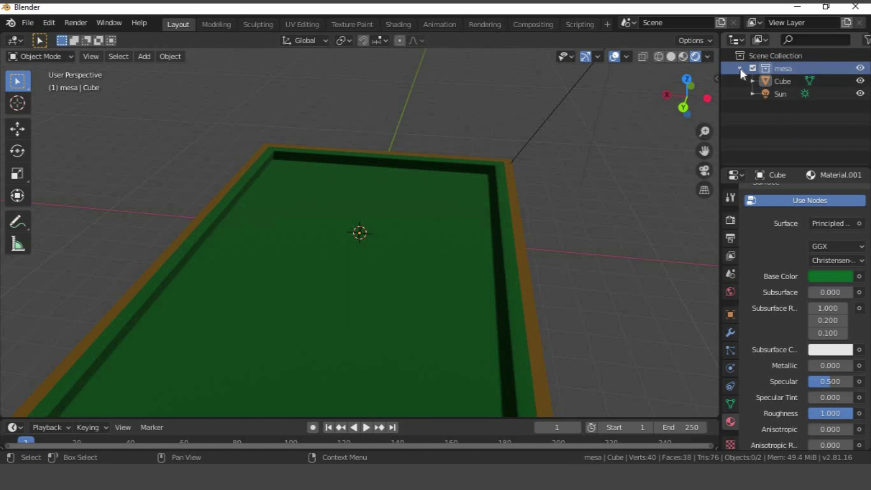
- Create a new collection directly under the Scene Collection and name it Esferas
left_click(780, 55)
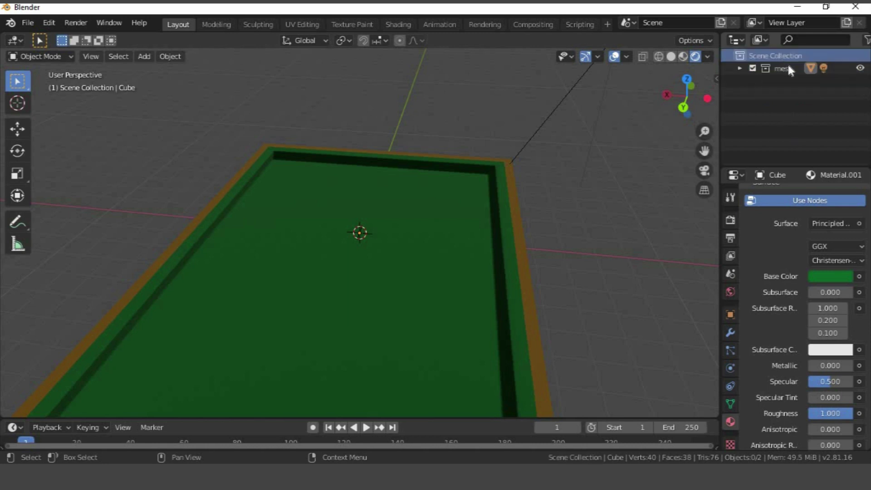
left_click_drag(719, 90, 664, 102)
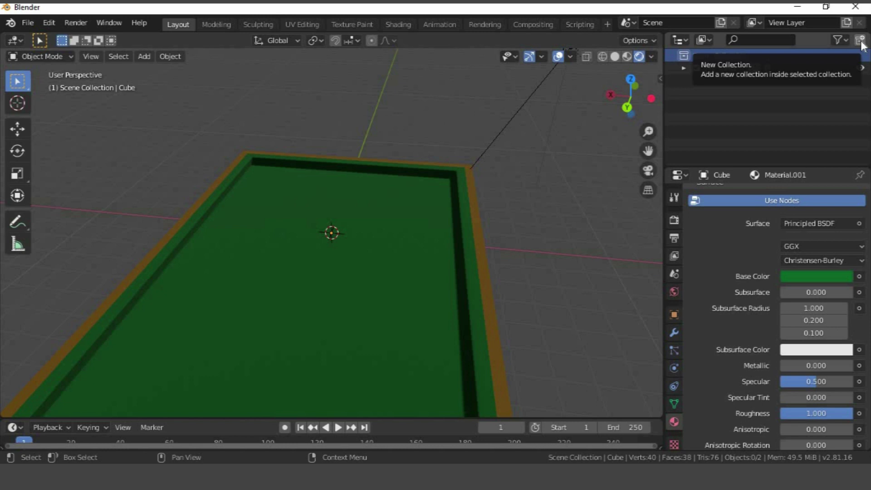
left_click(860, 41)
double_click(735, 82)
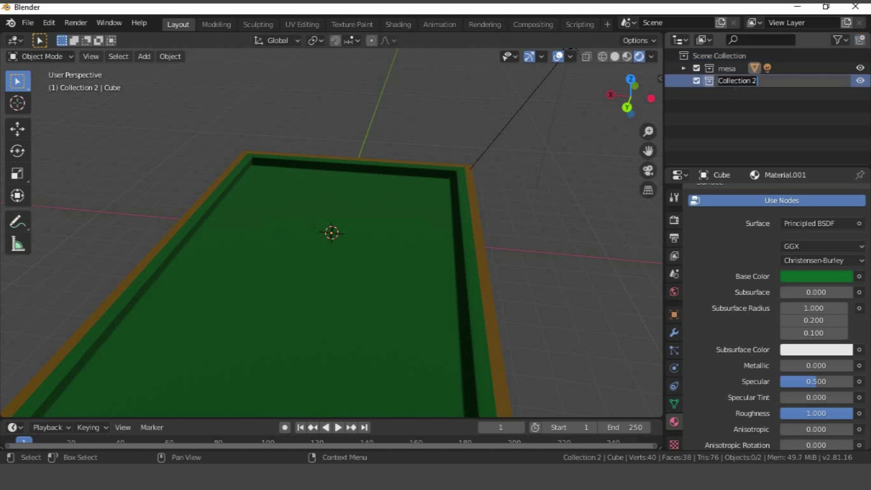
type("Esferas")
key("Return")
- Narrow the side editors to enlarge the viewport and add a UV sphere to the Esferas collection
left_click_drag(664, 125, 778, 124)
key("shift+a")
mouse_move(229, 199)
left_click(284, 333)
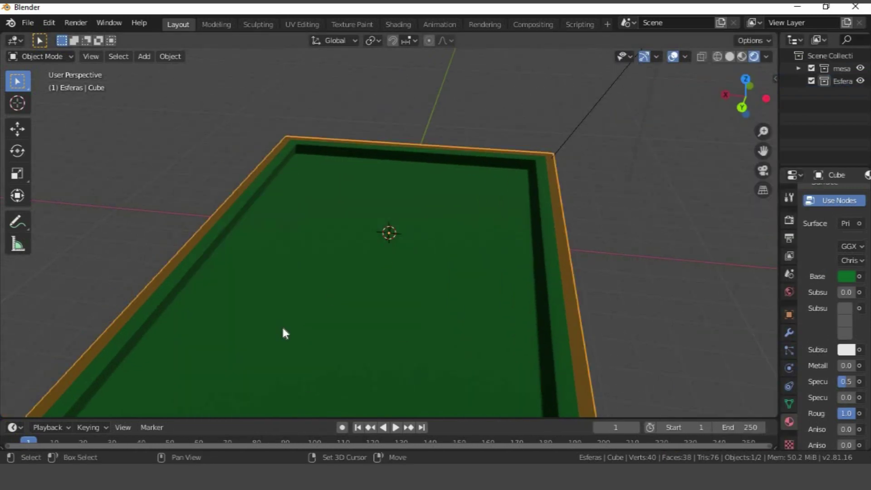
key("shift+a")
mouse_move(233, 183)
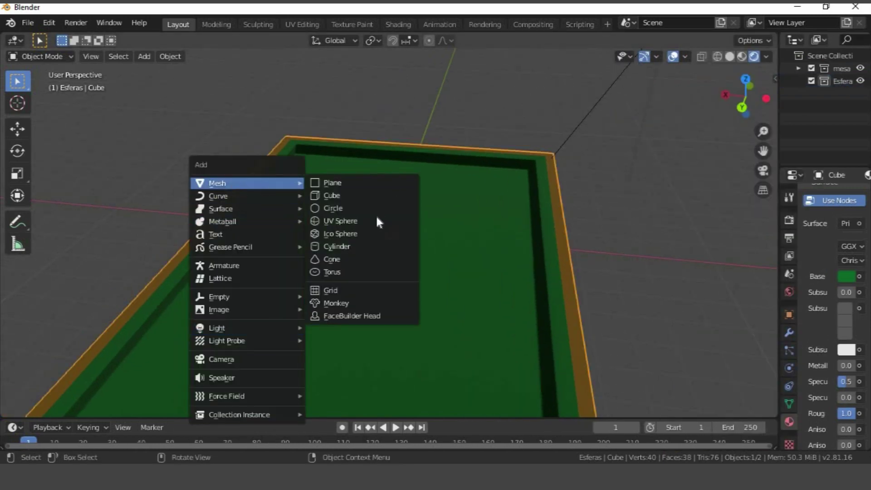
left_click(367, 228)
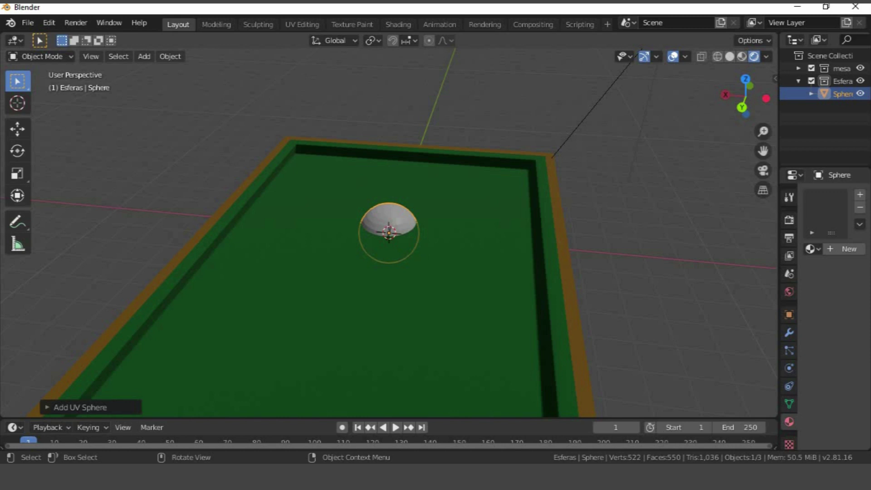
- Scale the sphere down to ball size and raise it along Z above the green surface
key("s")
left_click(391, 247)
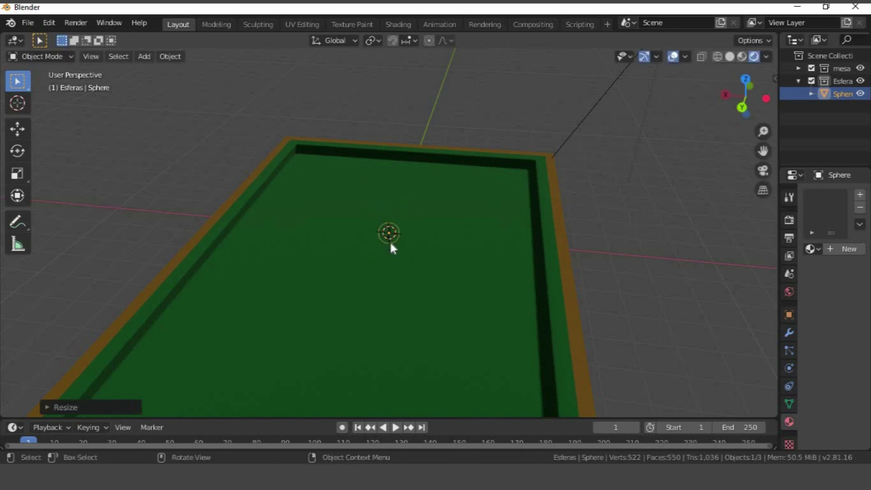
key("g")
key("z")
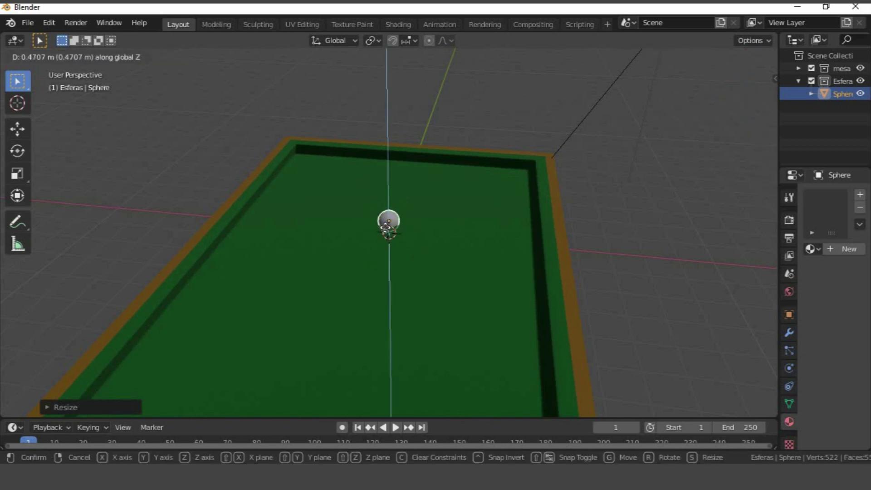
left_click(388, 226)
- Fine-tune the sphere's height along Z to rest it on the green surface
scroll(386, 224, "up", 5)
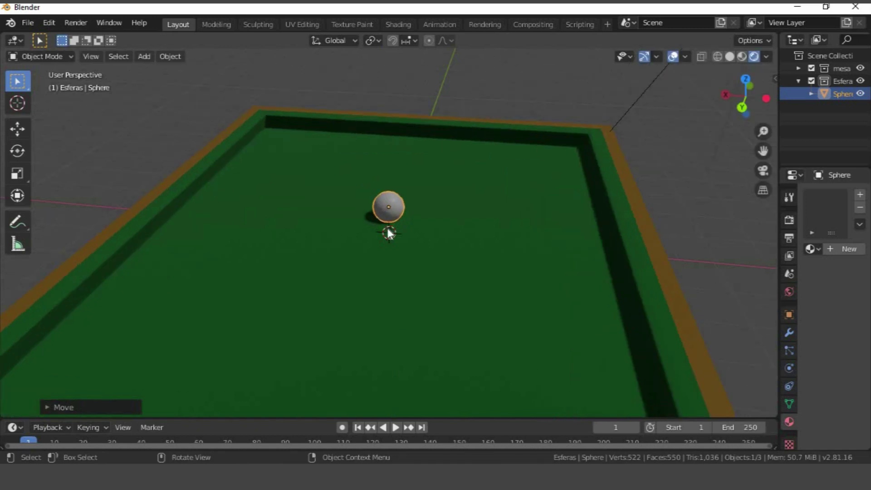
middle_click_drag(388, 230, 395, 171)
key("g")
key("z")
left_click(423, 200)
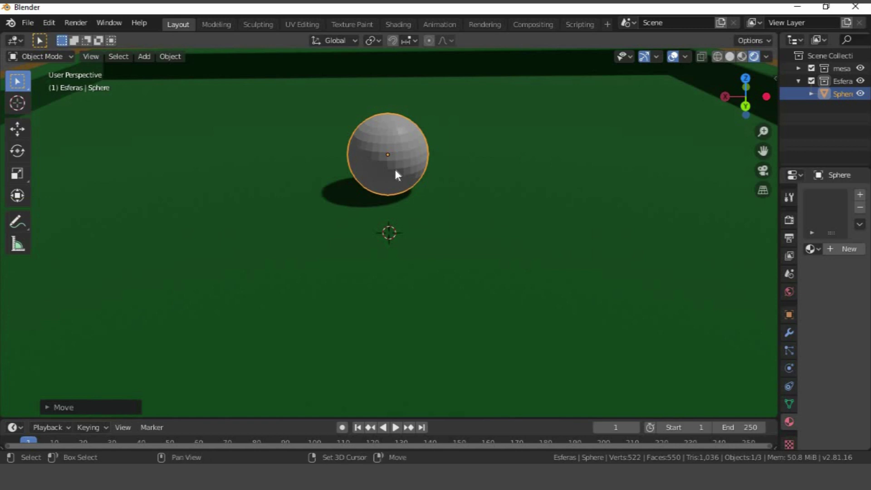
- Duplicate the sphere along X, and duplicate that copy along the Y axis to get three balls
key("shift+d")
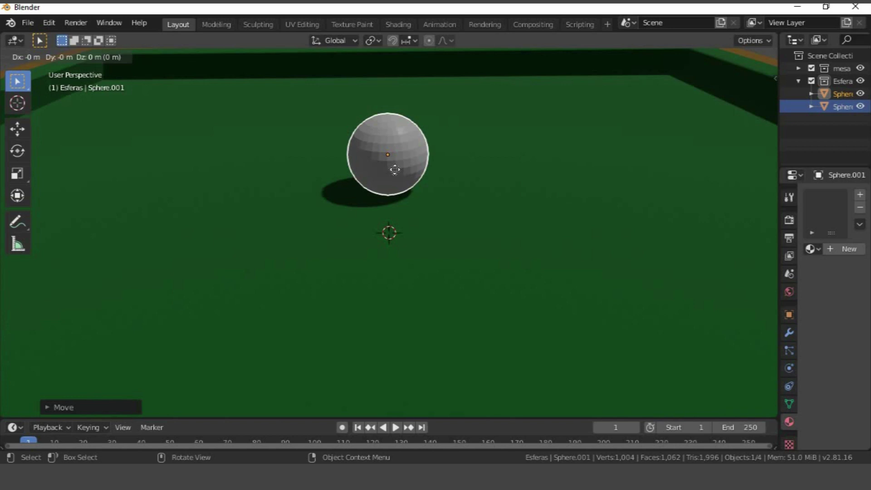
key("x")
left_click(539, 175)
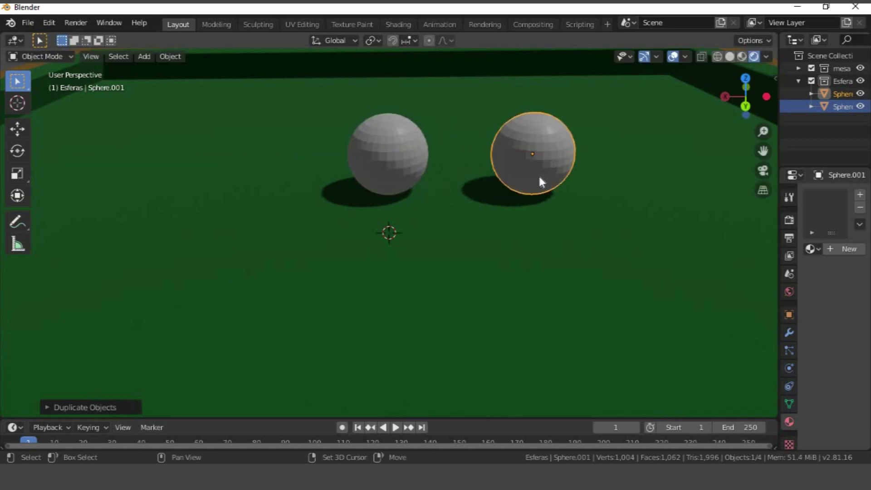
key("shift+d")
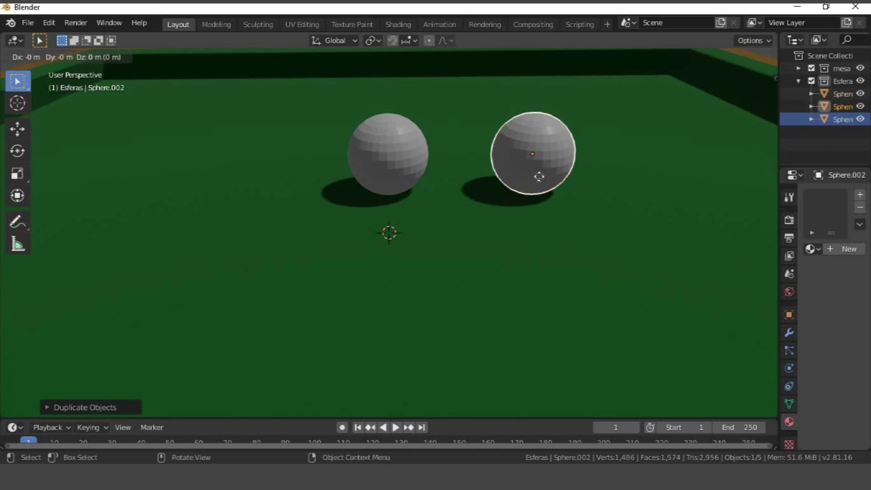
key("y")
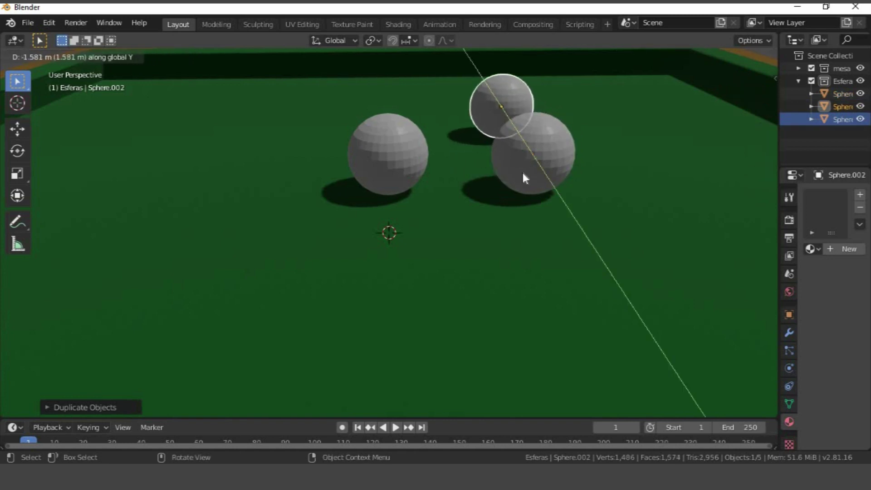
left_click(524, 178)
- Select all three spheres and apply Shade Smooth to them
middle_click_drag(598, 196, 523, 202)
left_click(524, 202, "shift")
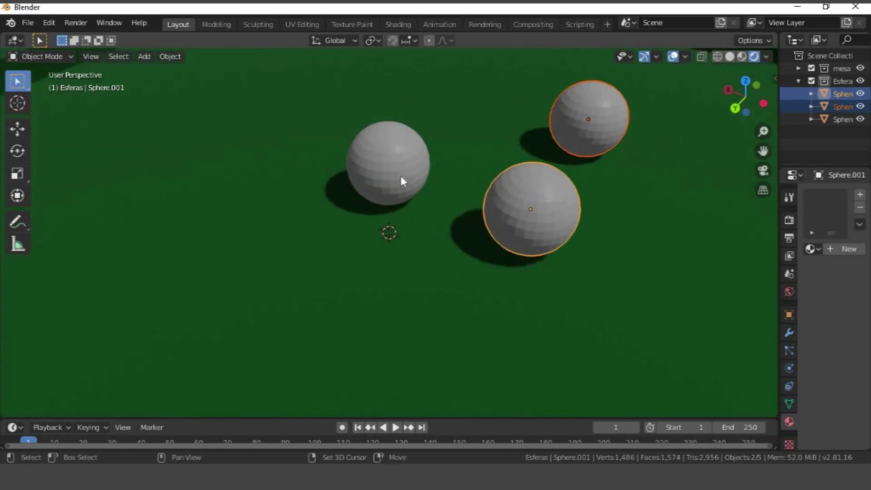
left_click(393, 166, "shift")
right_click(393, 165)
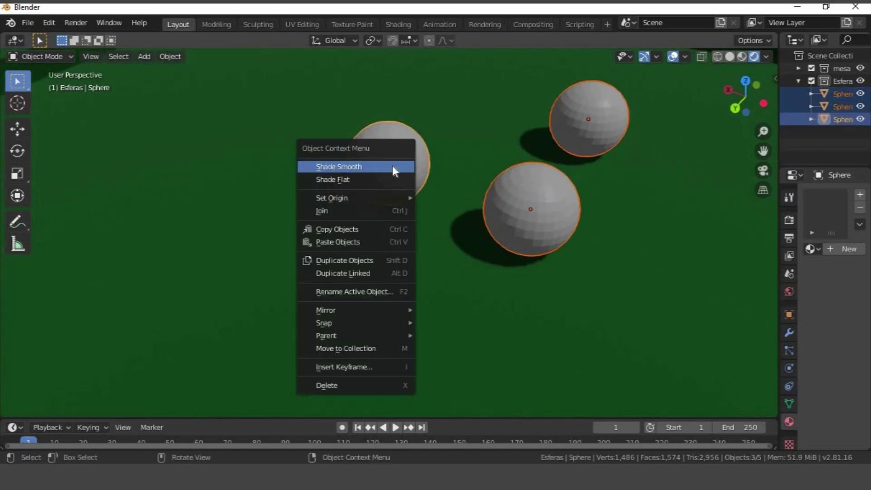
left_click(368, 179)
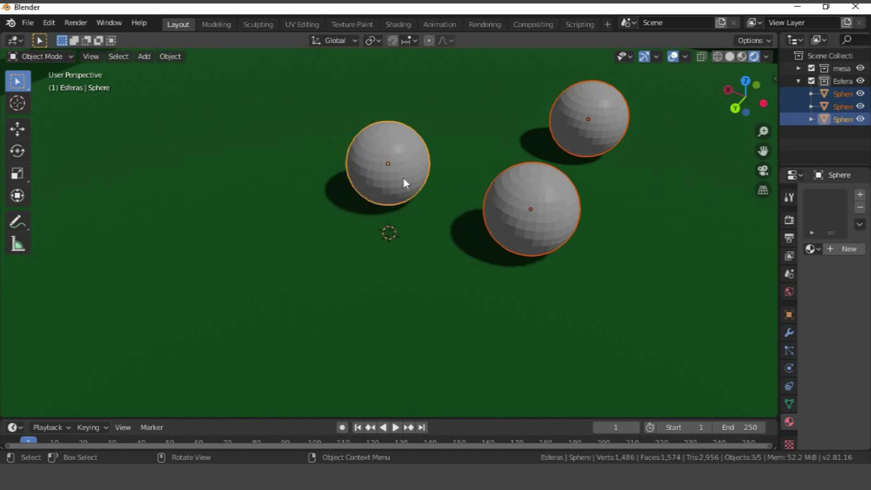
right_click(404, 178)
left_click(402, 166)
- Examine the three smooth-shaded spheres on the table from different distances and angles
scroll(410, 173, "down", 2)
scroll(411, 174, "up", 4)
middle_click_drag(441, 166, 470, 161)
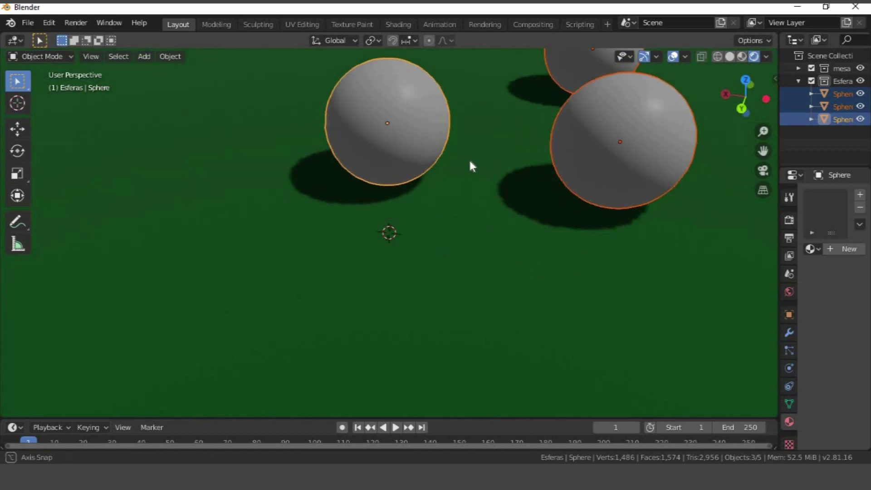
scroll(470, 162, "down", 4)
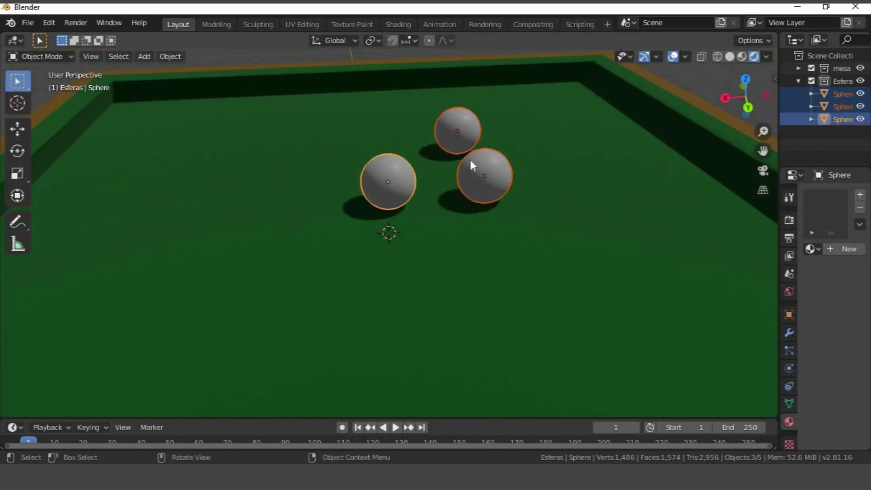
scroll(470, 160, "down", 4)
scroll(469, 159, "up", 3)
scroll(470, 159, "down", 1)
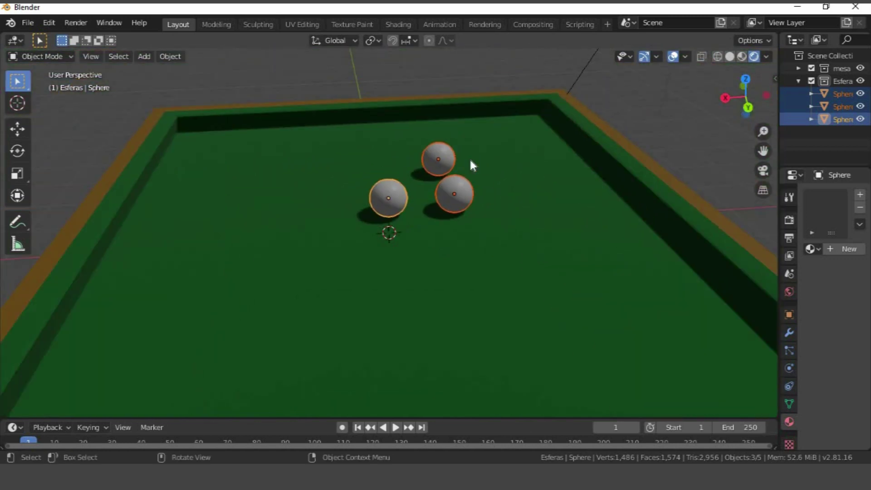
scroll(470, 161, "down", 4)
scroll(470, 161, "up", 6)
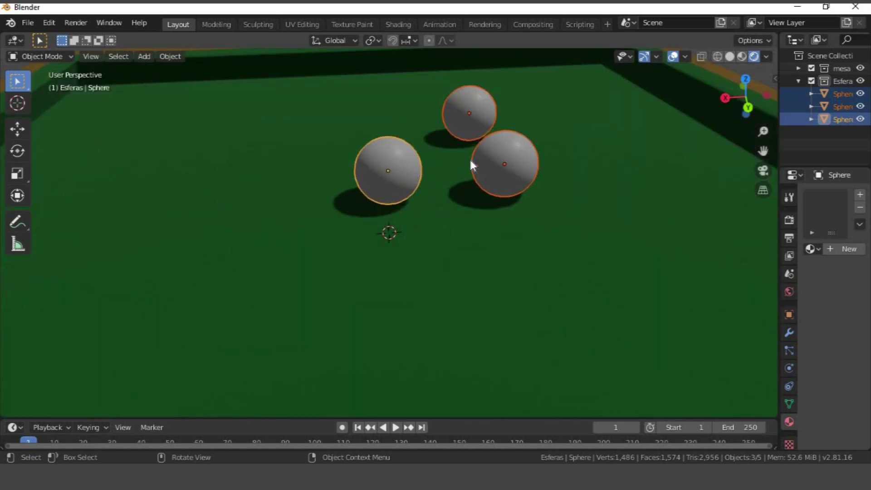
- Move the three selected spheres together on the table and adjust their height along Z
key("g")
left_click(453, 150)
middle_click_drag(453, 149, 499, 181)
key("g")
key("z")
left_click(450, 136)
- Widen the side editors and rename the Sphere.001 object as Blanca
left_click(837, 106)
left_click_drag(775, 148, 553, 162)
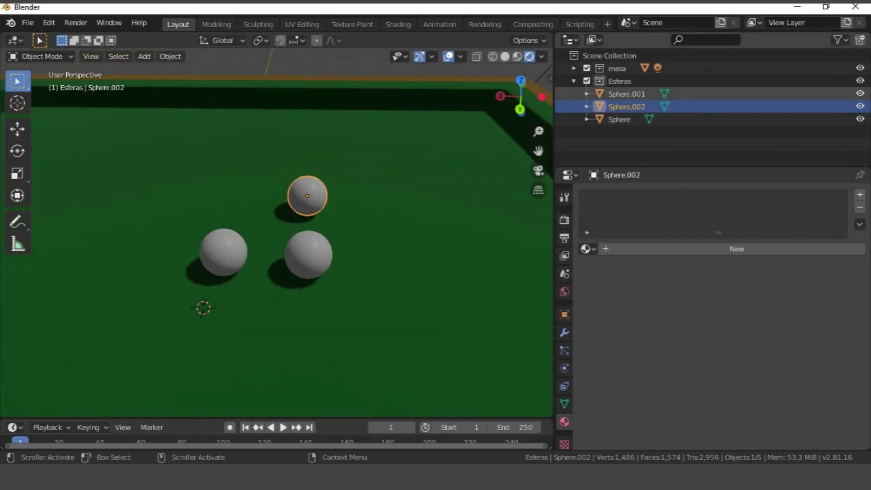
left_click(628, 93)
double_click(628, 93)
type("Banca")
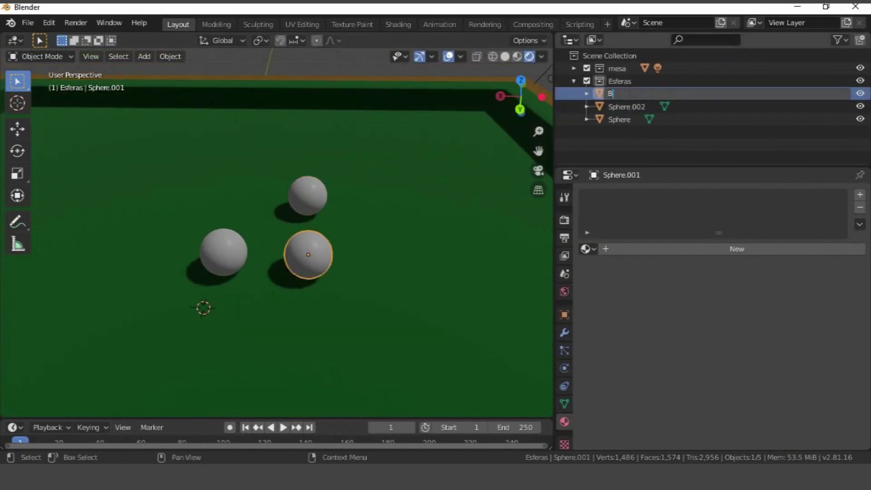
key("Return")
type("l")
- Rename Sphere.002 as Roja and the original Sphere as Amarilla
left_click(626, 108)
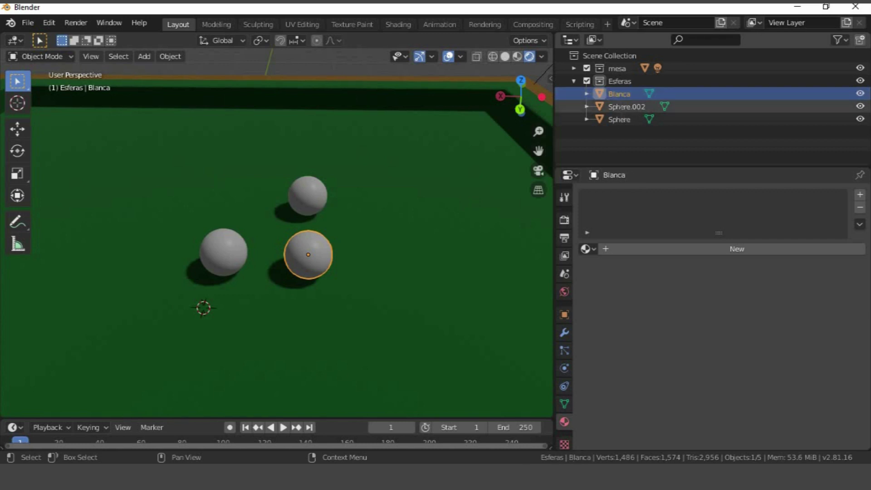
double_click(621, 108)
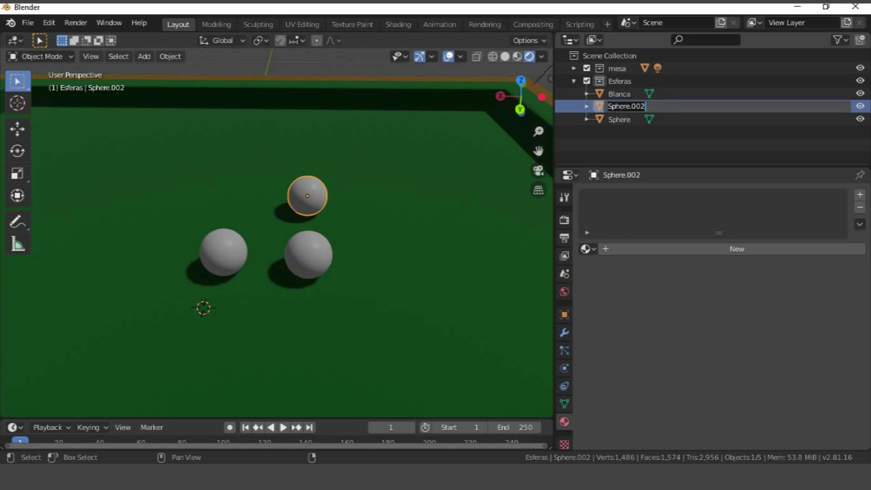
type("Roja")
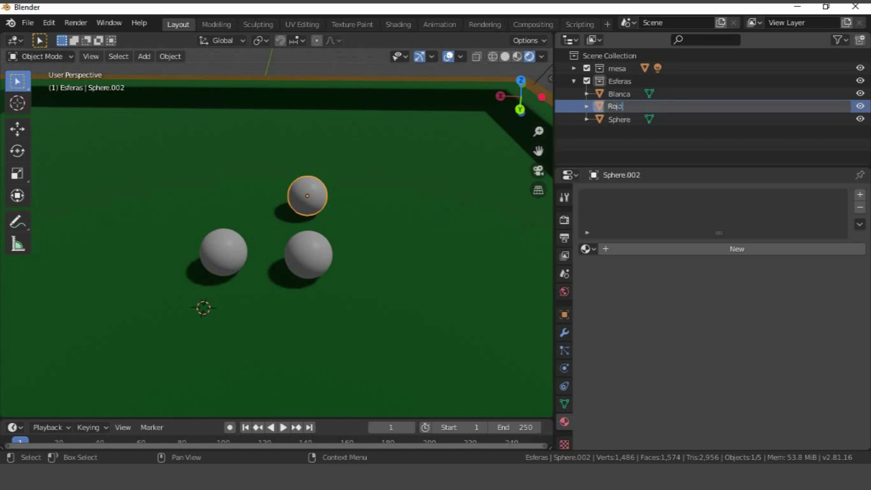
key("Return")
double_click(621, 120)
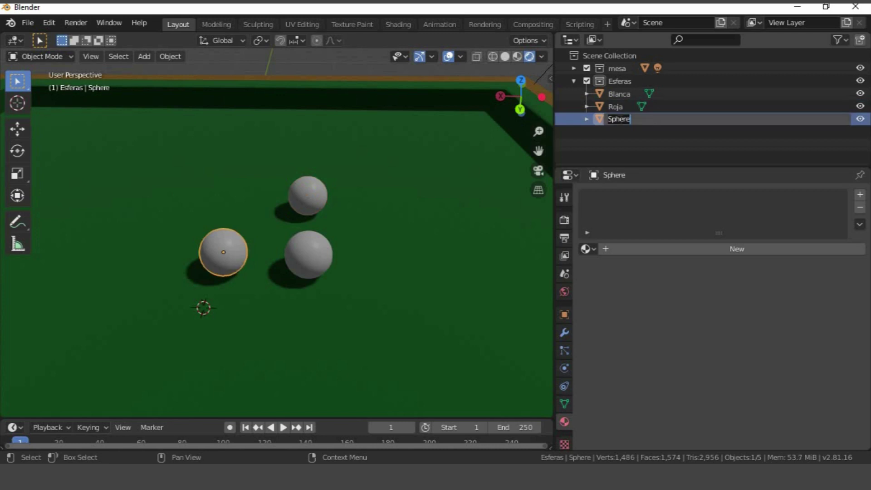
type("Amarilla")
key("Return")
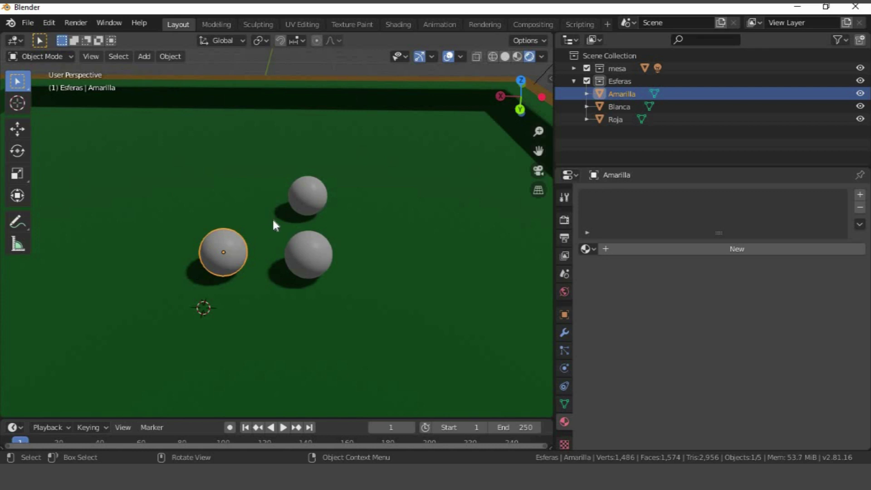
- Give the Blanca sphere a new material with a pure white base color
left_click(305, 193)
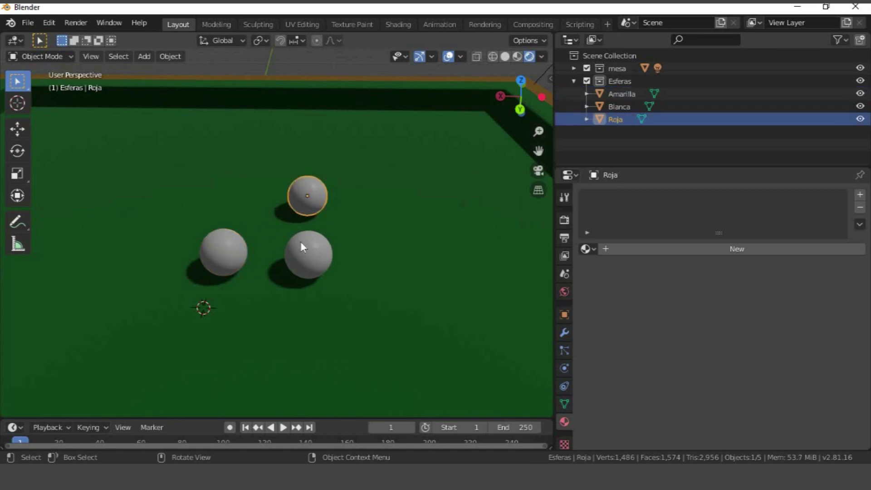
left_click(300, 261)
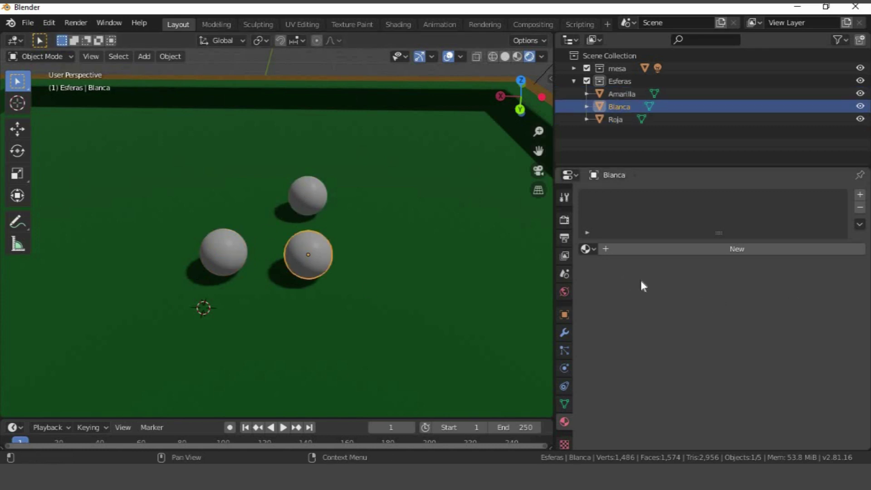
left_click(663, 250)
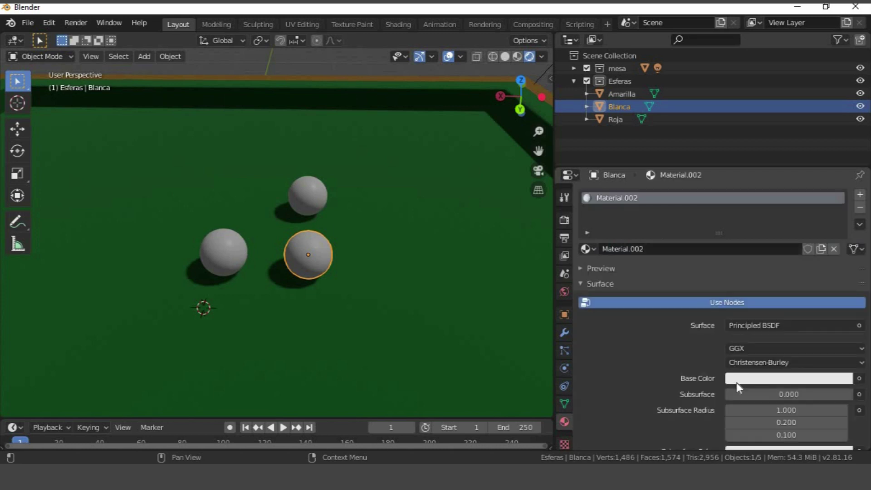
left_click(750, 379)
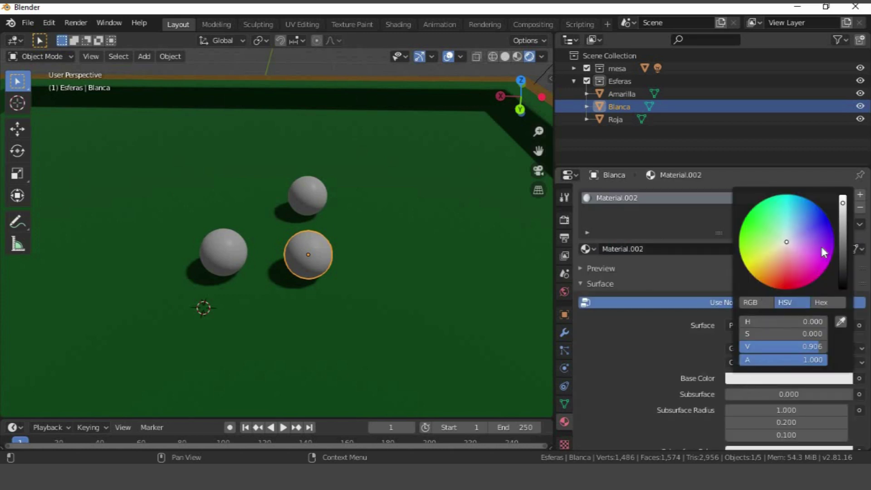
left_click(842, 198)
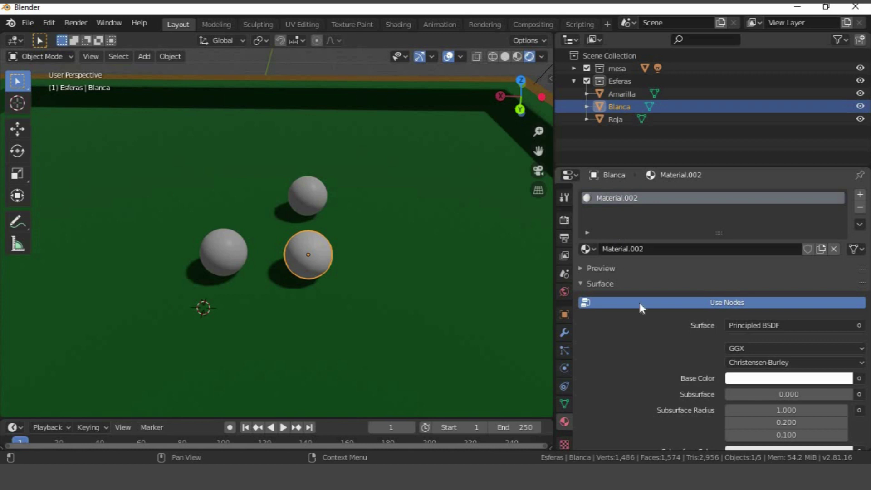
- Enter Edit Mode on Blanca and add a second material slot with a new material in dark red
key("Tab")
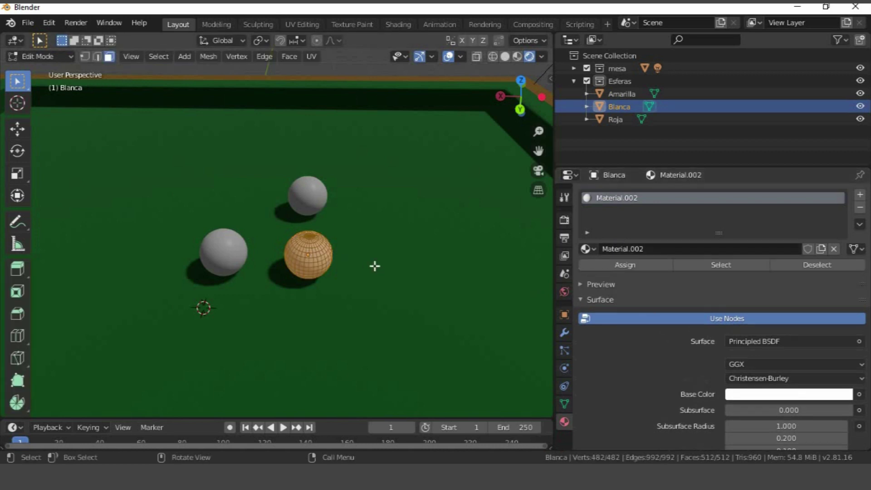
left_click(860, 198)
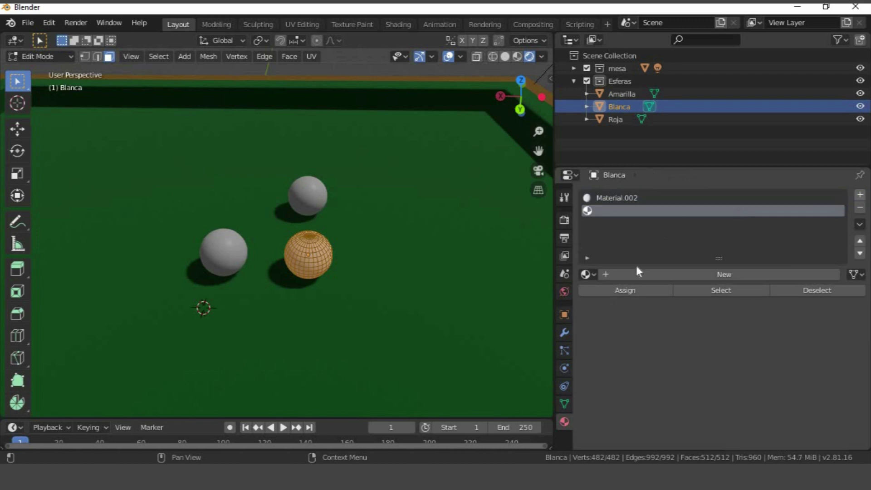
left_click(662, 276)
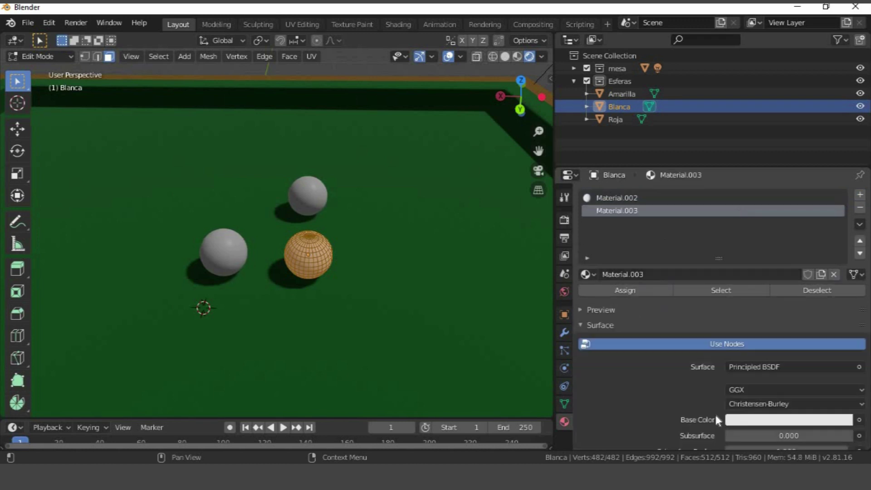
left_click(739, 422)
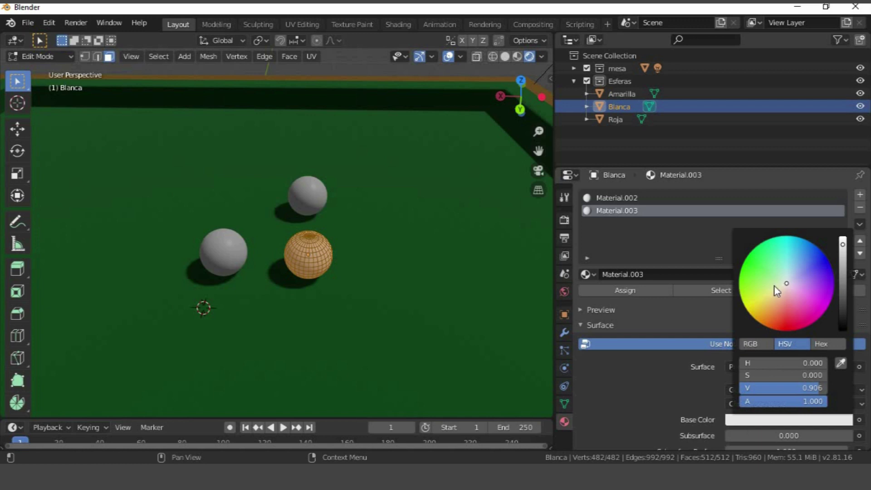
left_click_drag(786, 283, 784, 330)
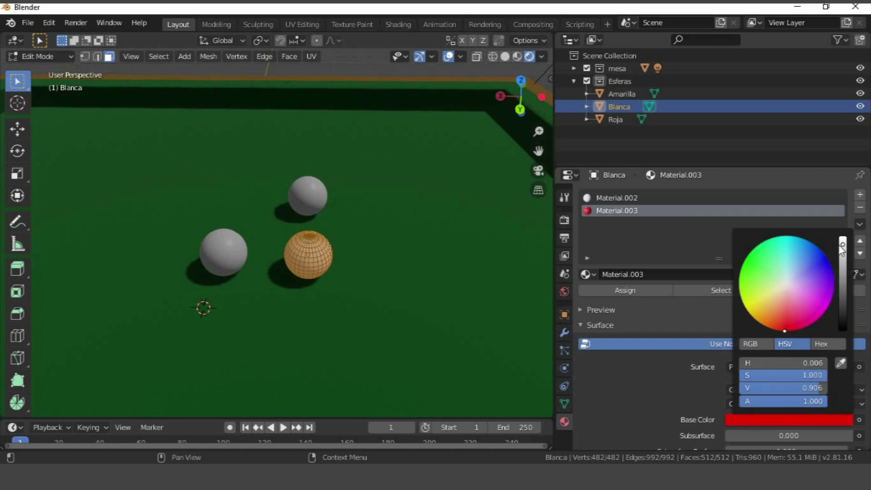
left_click(652, 317)
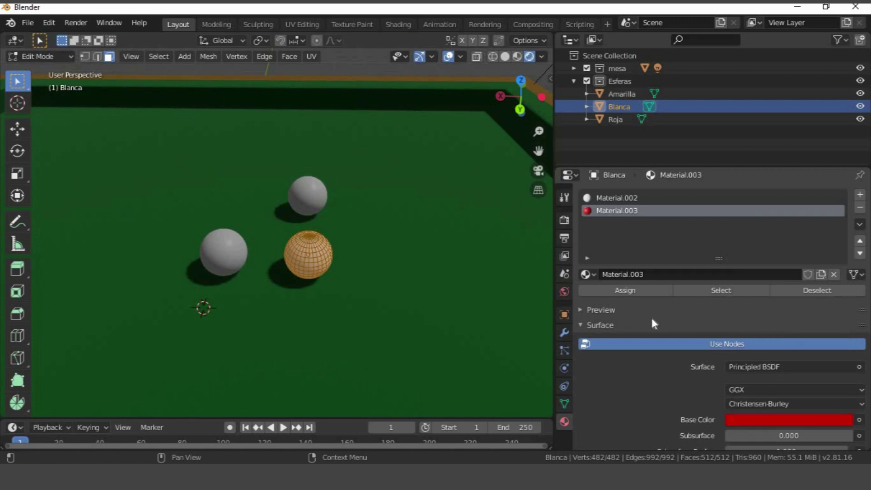
- Select the circular cap of faces at the top of Blanca, assign the red Material.003 to it, and return to Object Mode
scroll(318, 268, "up", 4)
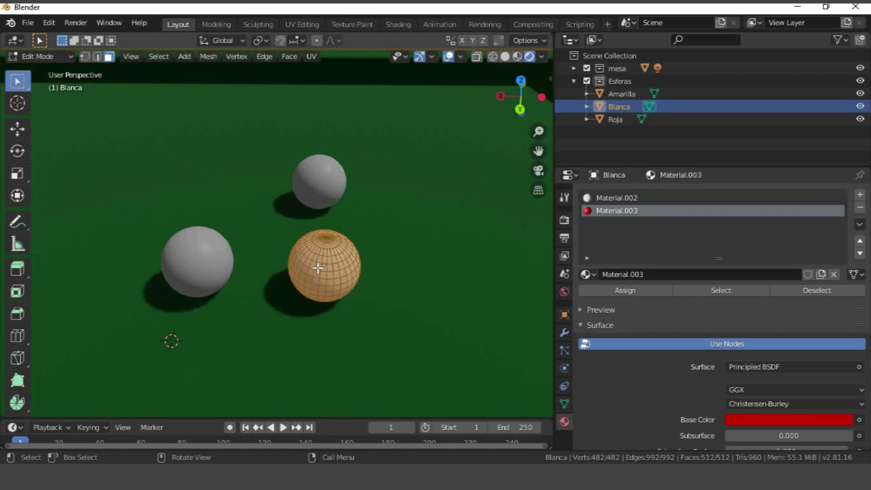
scroll(318, 267, "up", 3)
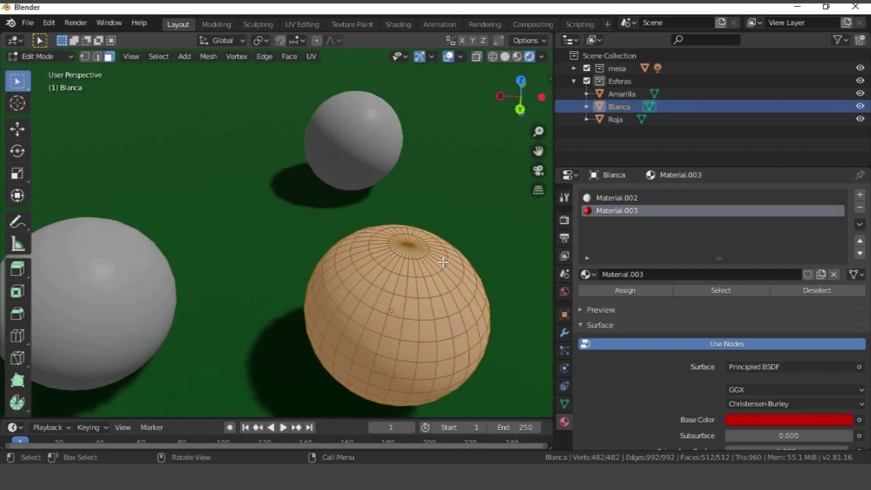
middle_click_drag(430, 271, 358, 313)
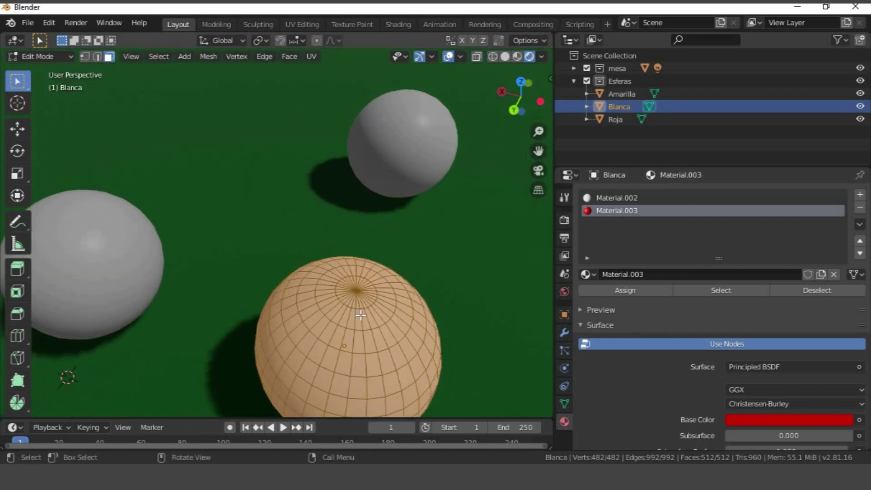
key("alt+a")
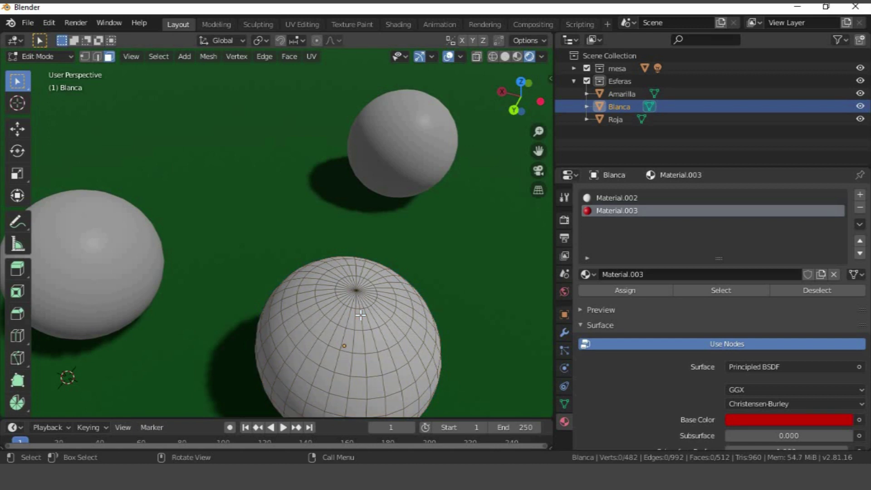
key("c")
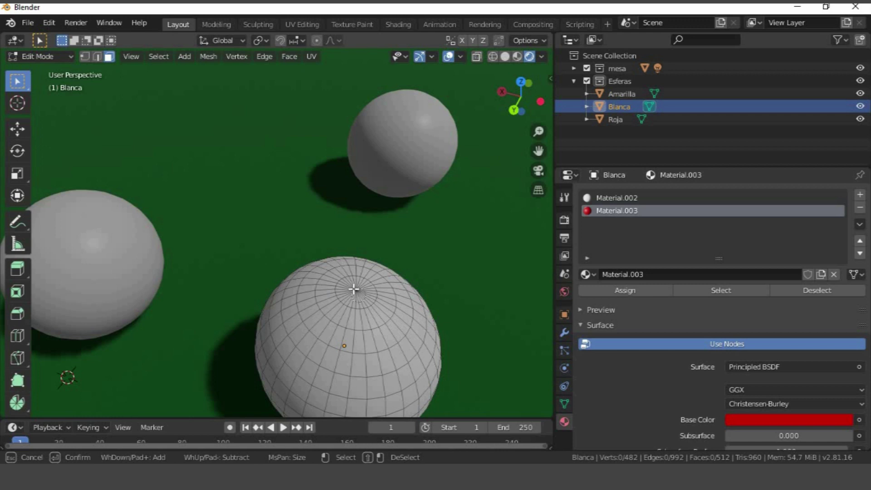
left_click(356, 292)
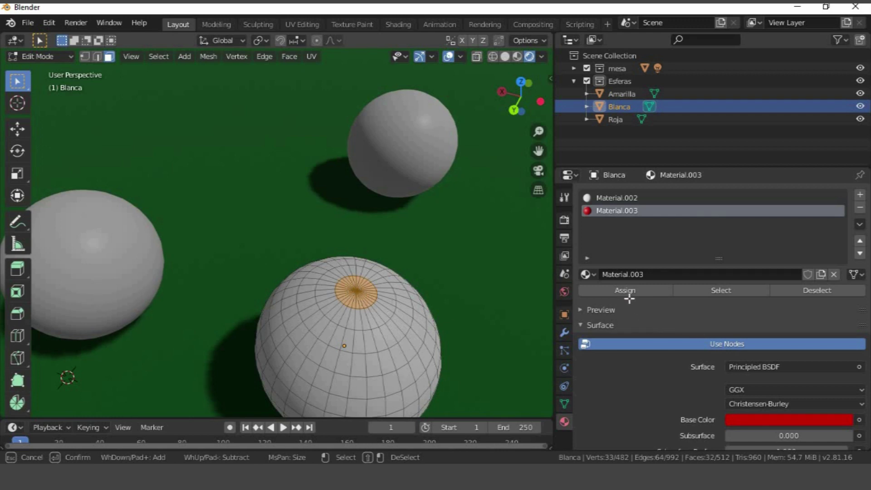
key("Escape")
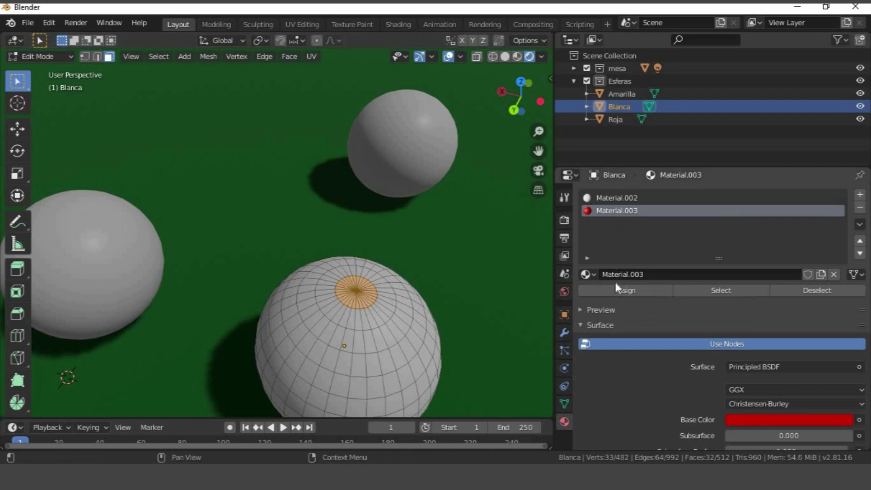
left_click(620, 290)
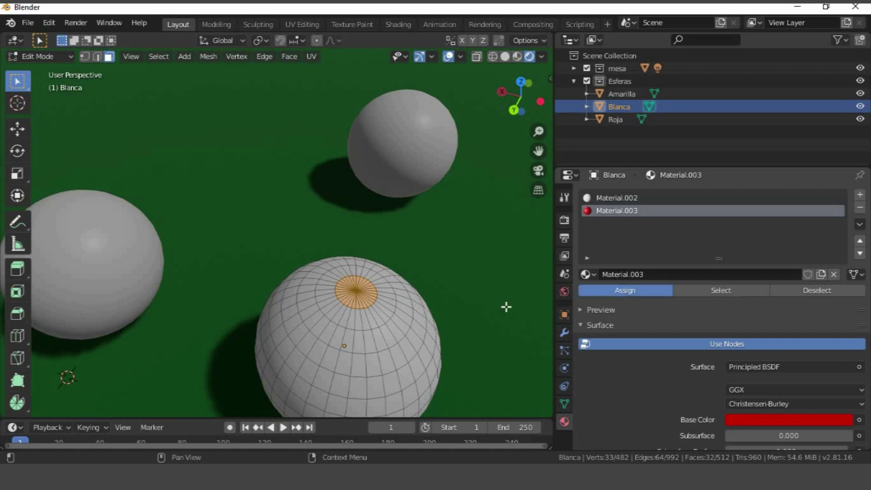
middle_click_drag(476, 290, 461, 302)
key("Tab")
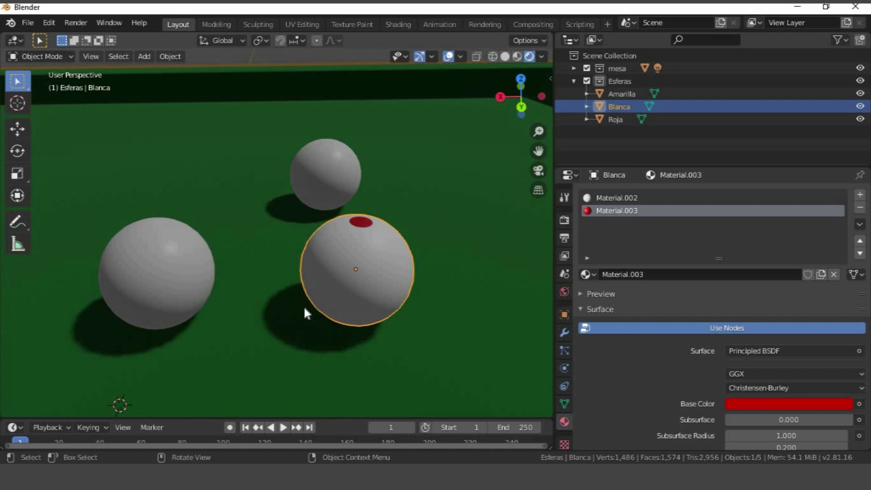
- Select the Roja sphere and give it the existing red Material.003
left_click(319, 162)
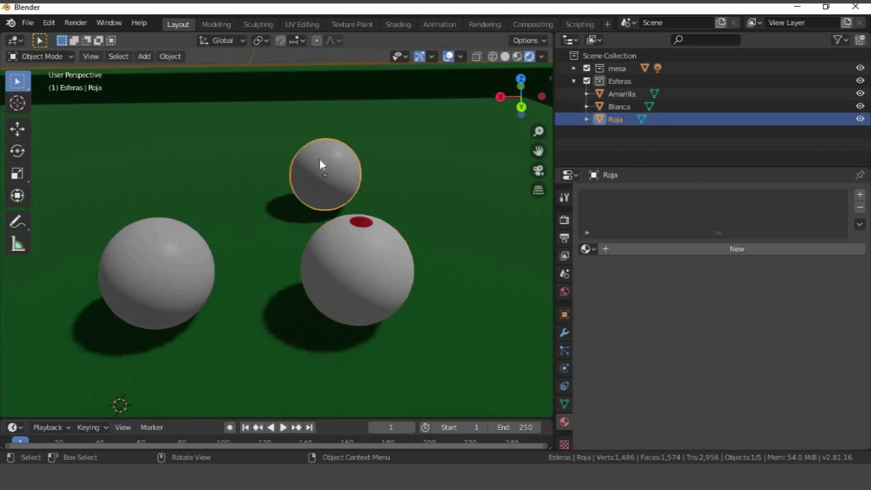
left_click(587, 249)
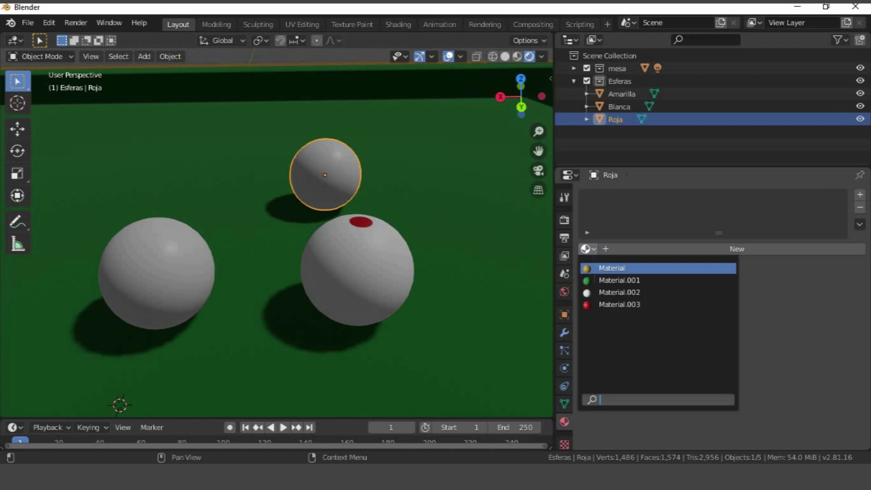
left_click(590, 306)
- Try to color Roja's top cap by switching its only material slot to Material.002, and undo the switch
scroll(335, 151, "up", 1)
key("Tab")
middle_click_drag(399, 84, 389, 148)
left_click_drag(387, 101, 293, 272, "shift")
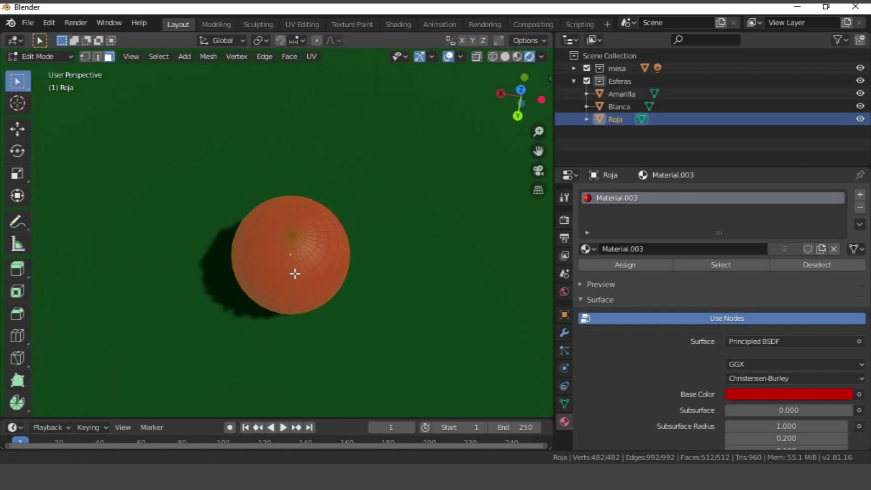
scroll(294, 273, "up", 2)
key("alt+a")
key("c")
left_click(299, 239)
key("Escape")
left_click(590, 249)
left_click(603, 294)
key("ctrl+z")
- In Edit Mode on Roja, clear the selection and circle-select the cap of faces around the top pole
key("Tab")
key("alt+a")
key("c")
left_click(305, 238)
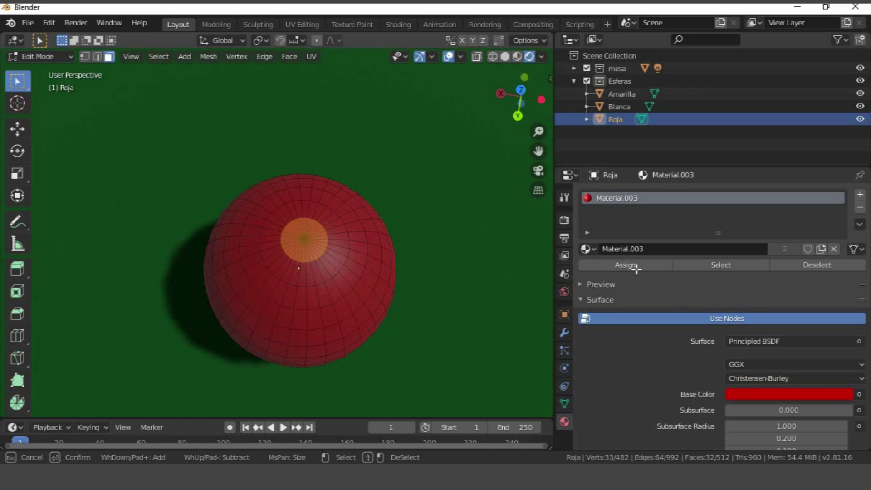
- Assign the white Material.002 to Roja's selected cap through a second material slot, and leave Edit Mode with nothing selected
left_click(860, 194)
left_click(588, 274)
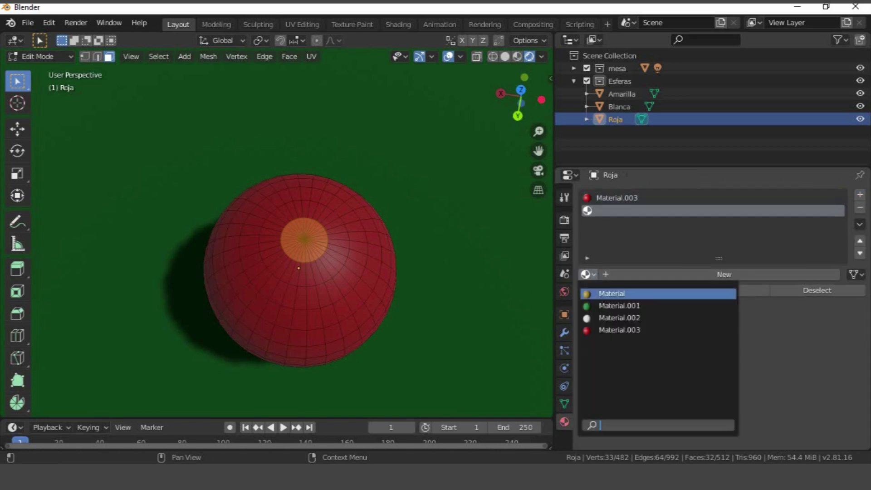
left_click(606, 318)
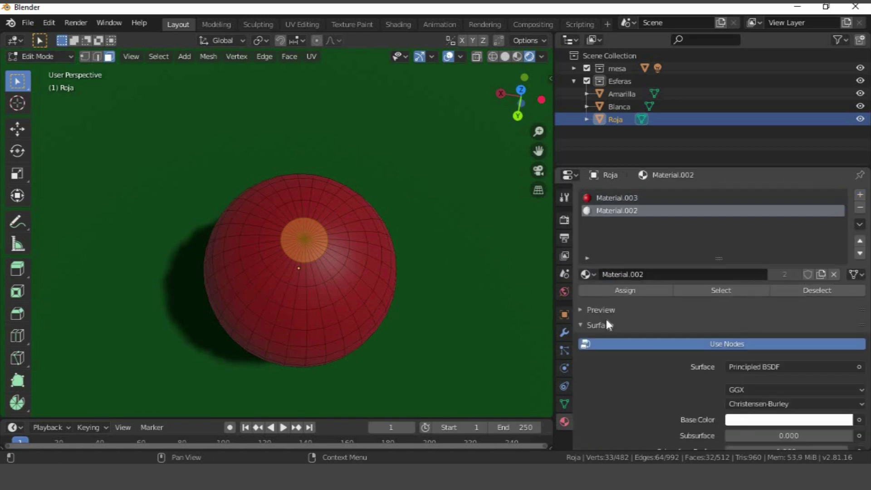
left_click(619, 293)
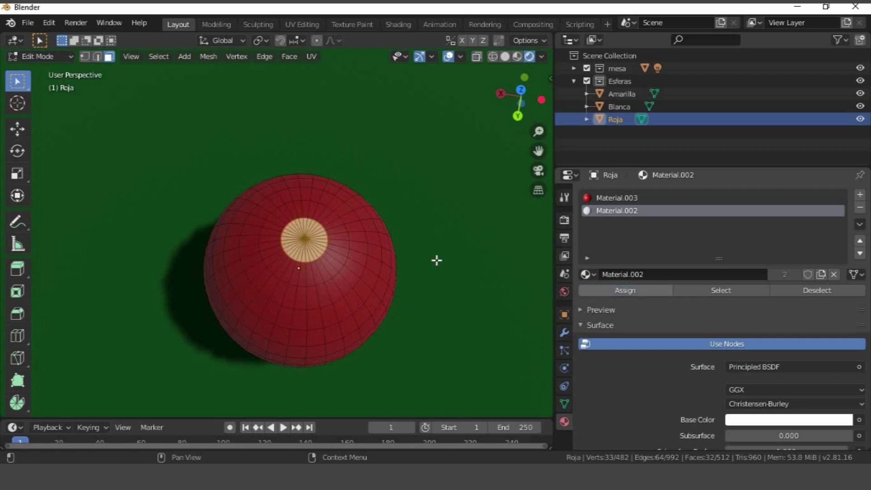
scroll(358, 303, "down", 4)
scroll(349, 309, "up", 2)
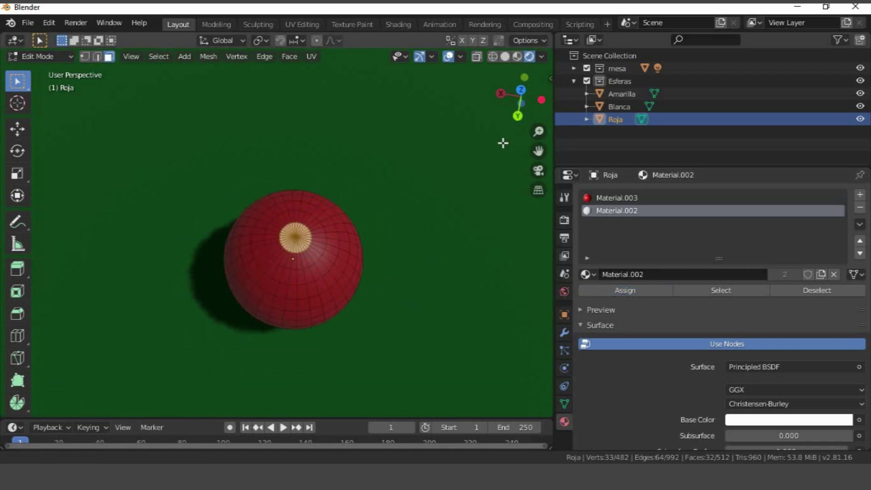
middle_click_drag(172, 403, 305, 282, "shift")
middle_click_drag(202, 356, 319, 276, "shift")
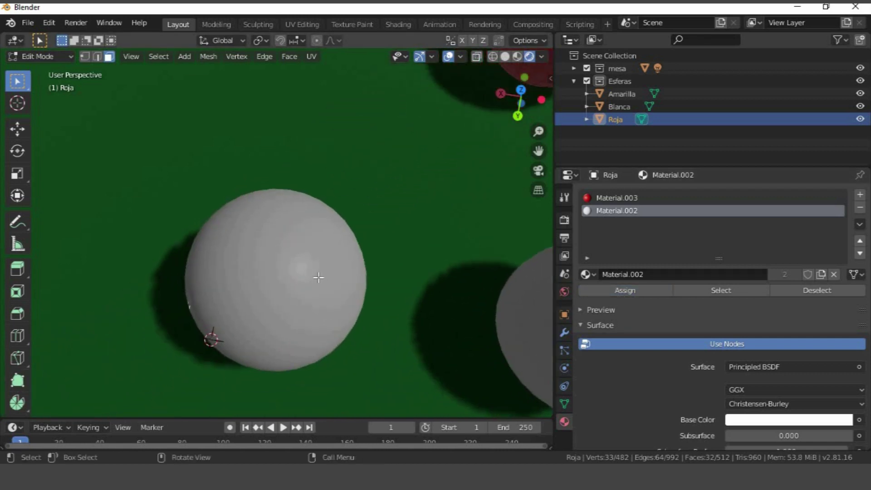
key("alt+a")
scroll(313, 274, "down", 3)
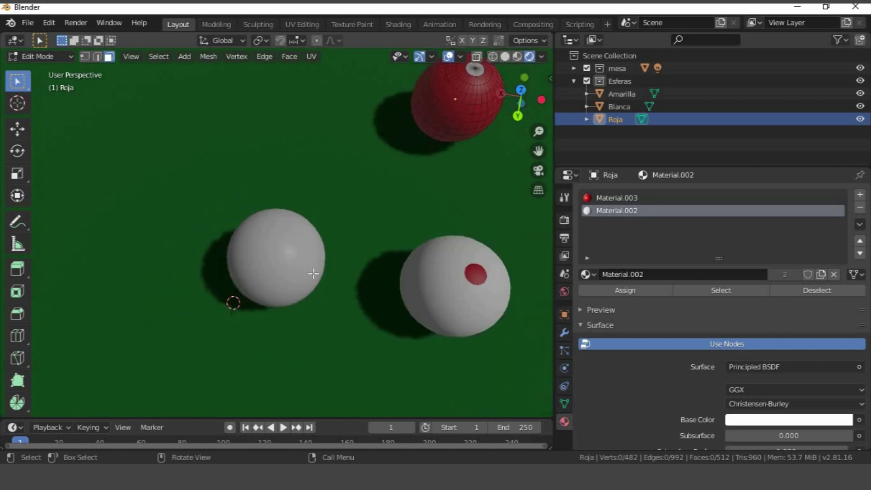
key("Tab")
- Give the Amarilla sphere a new material with a bright yellow base color
left_click(287, 265)
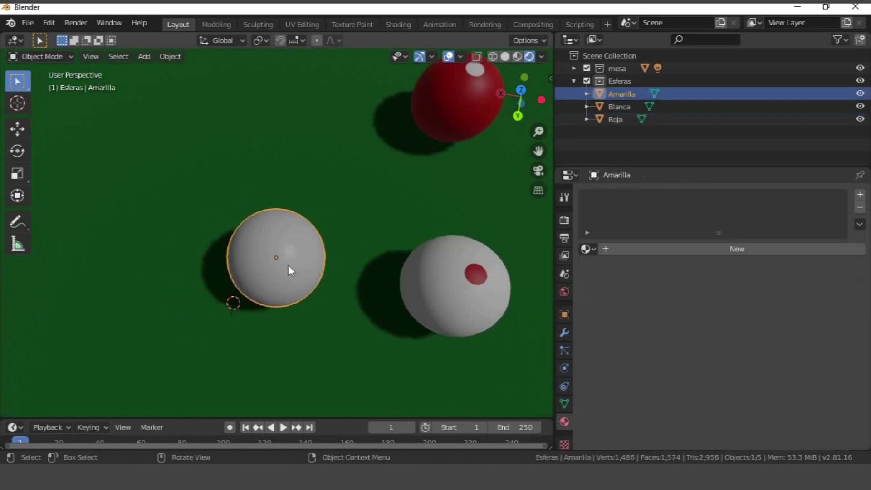
left_click(668, 251)
left_click(743, 378)
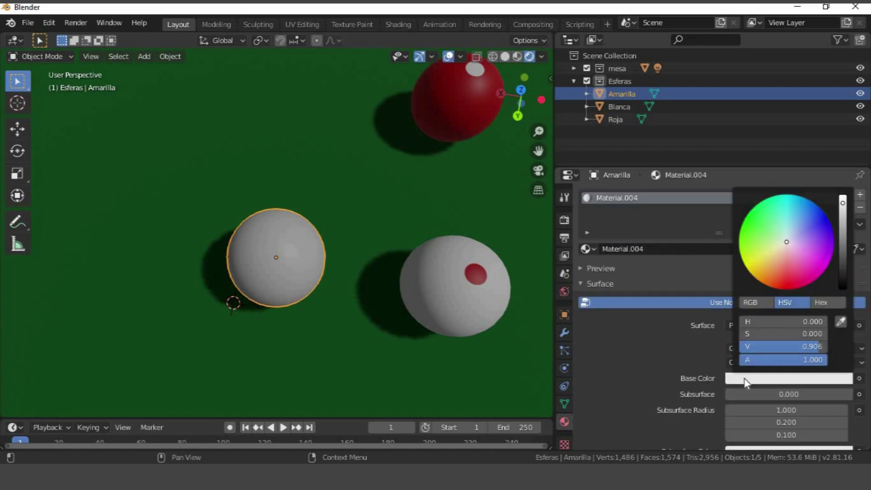
left_click(747, 269)
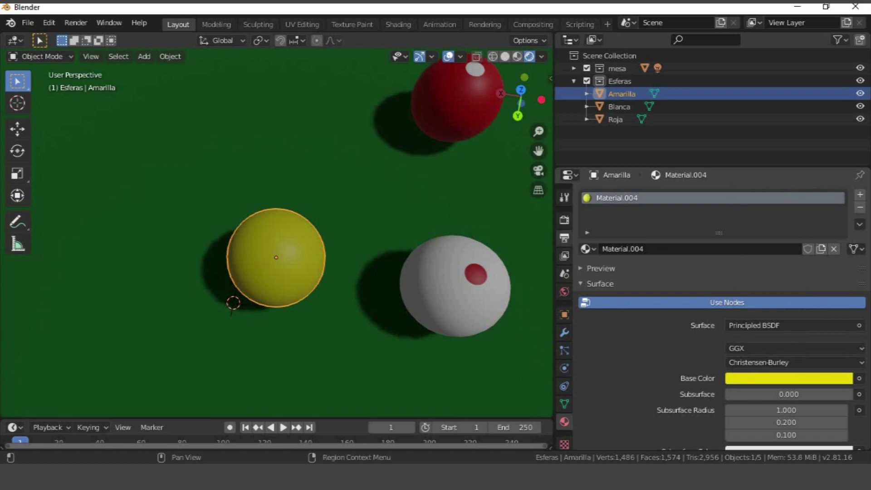
- Add a second material slot to Amarilla holding the existing red Material.003
left_click(859, 195)
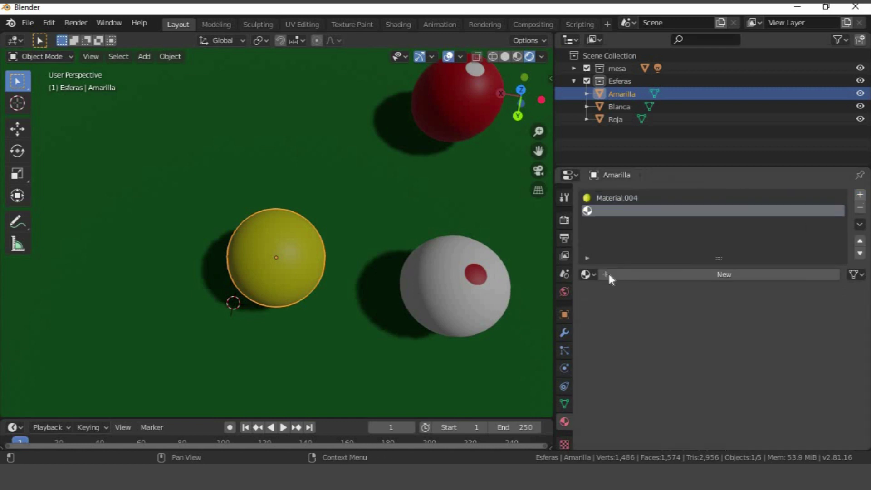
left_click(594, 274)
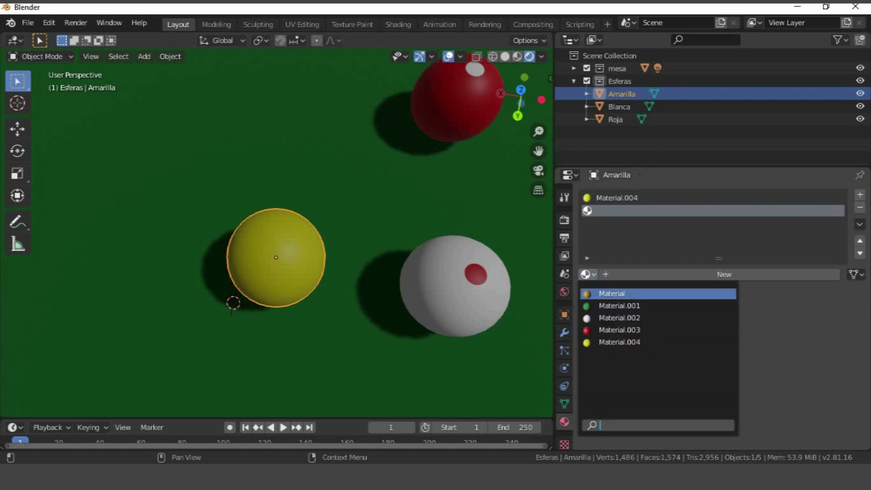
left_click(621, 333)
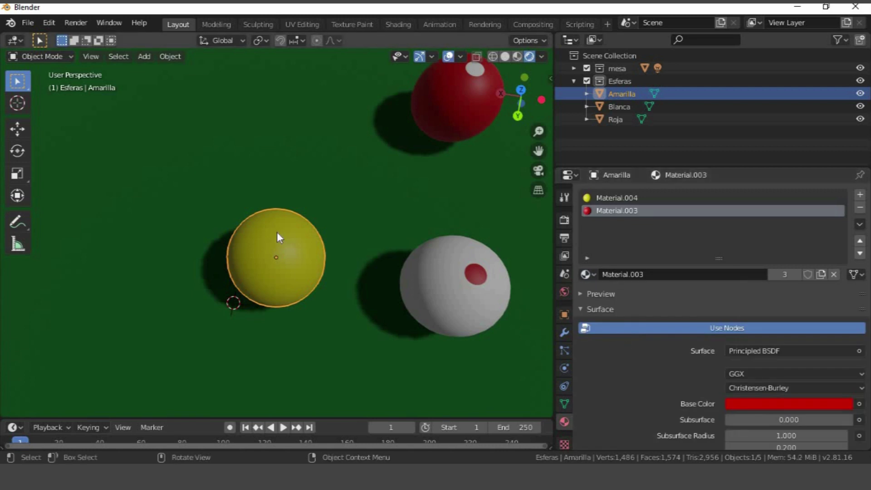
- Circle-select the cap of faces around Amarilla's top pole, assign Material.003 to it, and return to Object Mode
scroll(277, 233, "up", 3)
key("Tab")
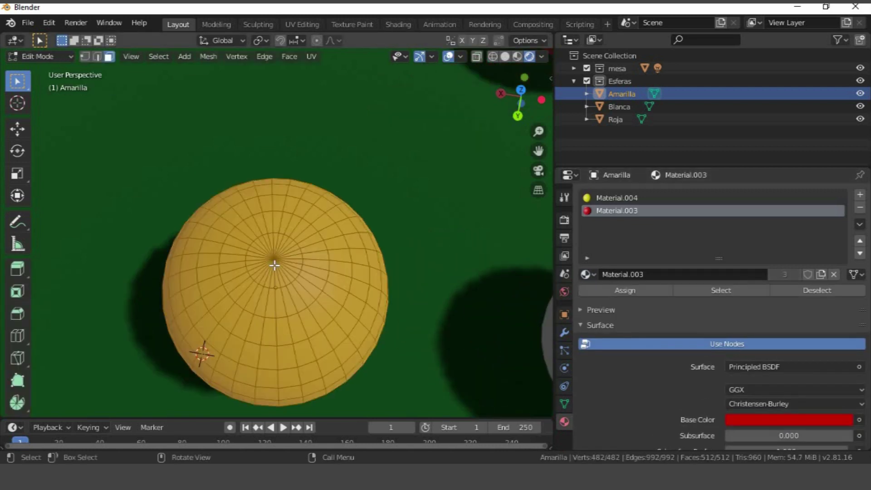
key("alt+a")
key("c")
left_click(274, 262)
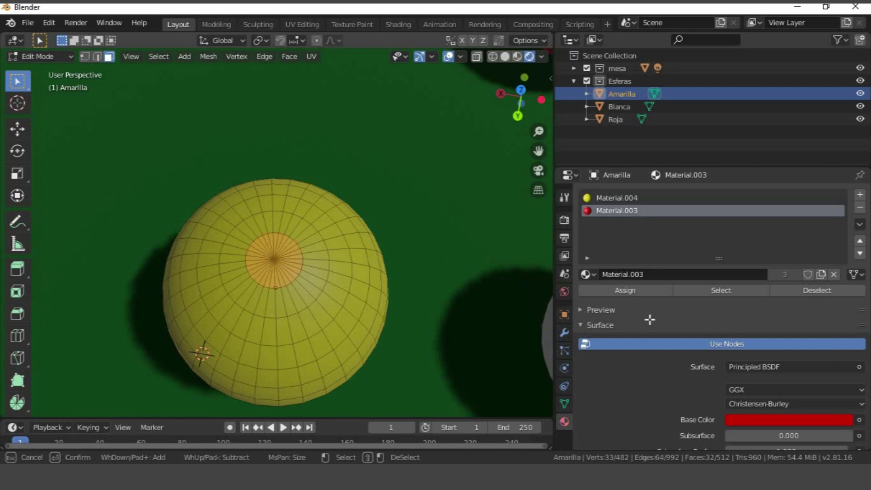
key("Escape")
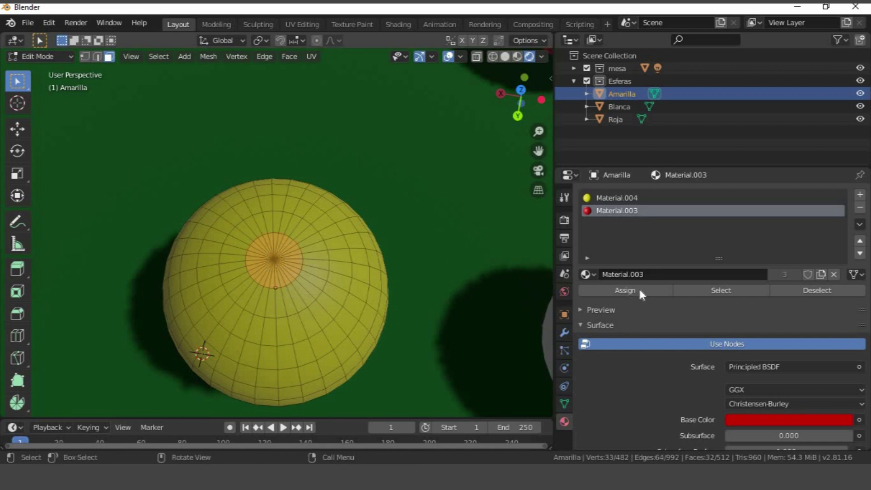
left_click(636, 291)
scroll(360, 245, "down", 6)
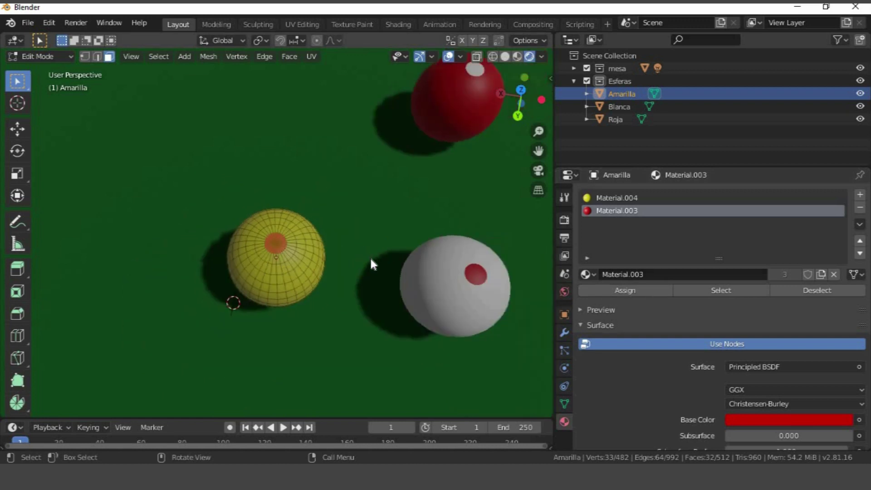
key("Tab")
- Narrow the side editors so the 3D viewport showing the table and balls becomes wider
mouse_move(399, 202)
middle_mouse_down()
mouse_move(278, 261)
mouse_move(330, 269)
mouse_move(413, 207)
mouse_move(408, 214)
middle_mouse_up()
scroll(408, 213, "up", 3)
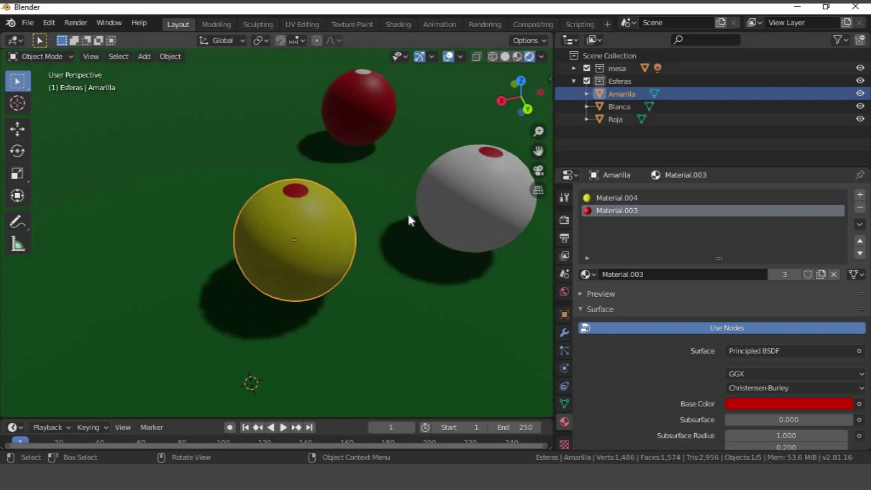
scroll(366, 230, "down", 4)
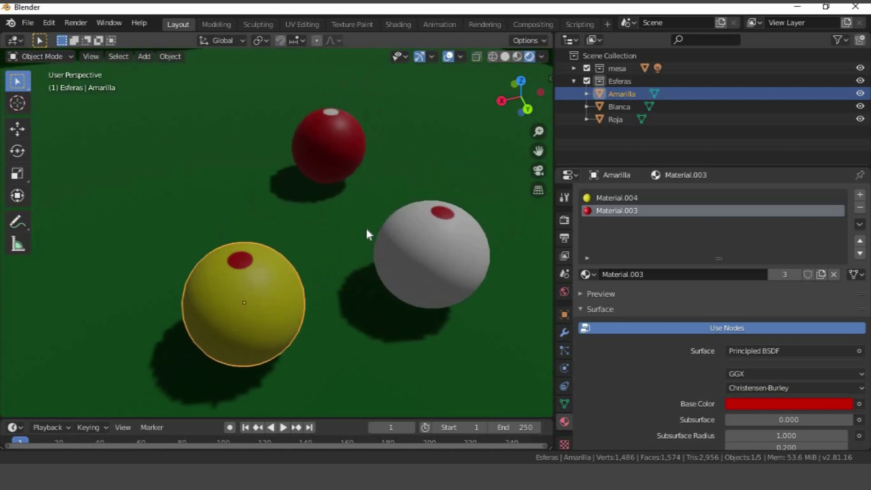
scroll(366, 228, "down", 6)
scroll(251, 279, "up", 4)
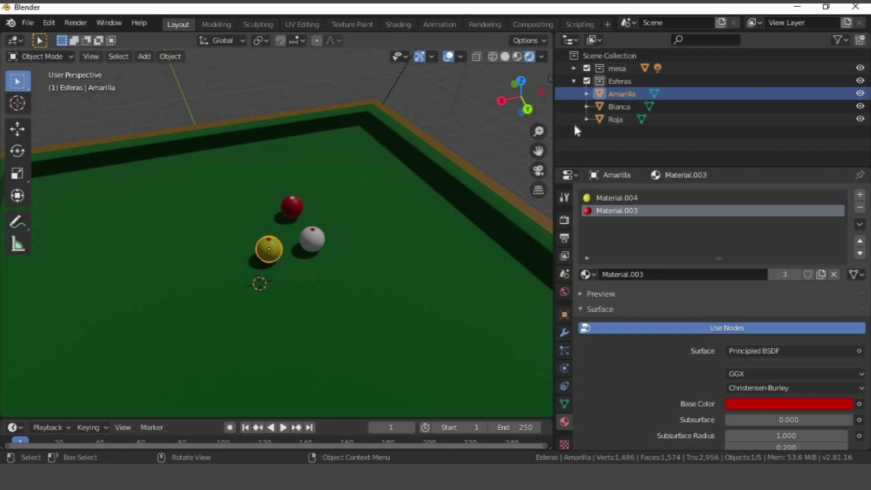
left_click_drag(554, 130, 758, 127)
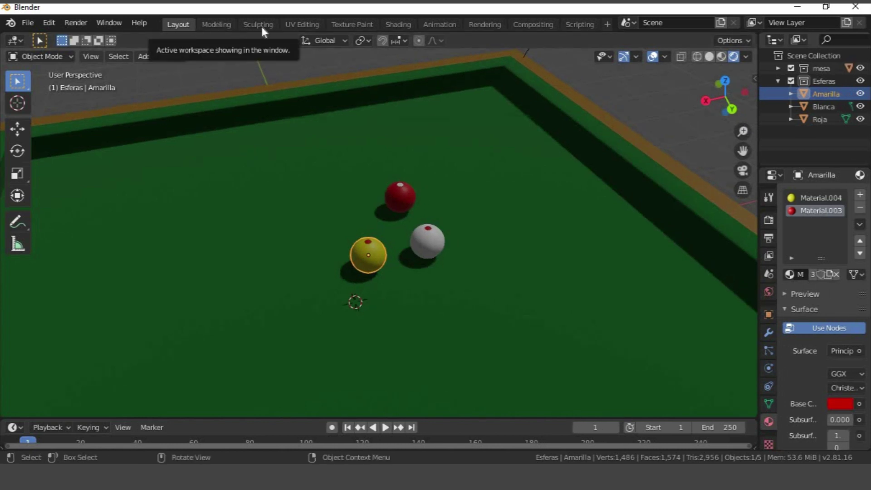
- Switch to the Animation workspace and bring the table and balls into closer view
left_click(445, 21)
scroll(519, 193, "up", 2)
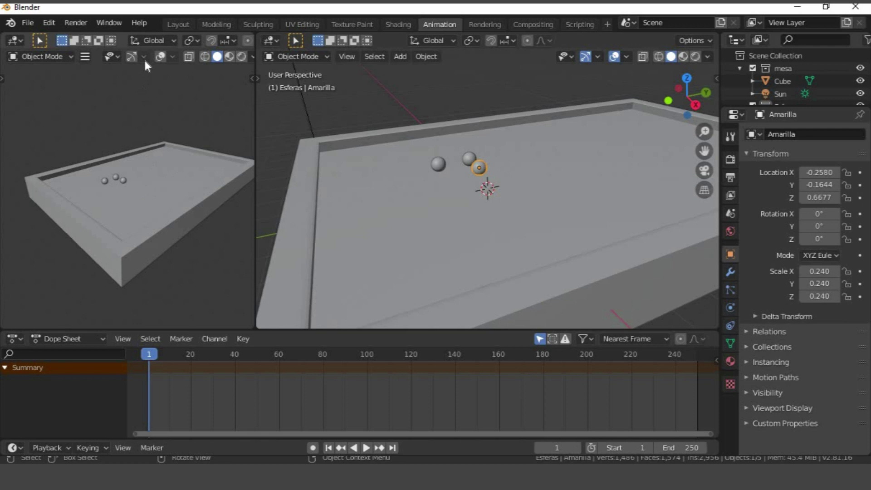
scroll(149, 59, "down", 1)
scroll(149, 59, "up", 1)
scroll(148, 59, "down", 1)
scroll(149, 59, "up", 1)
- Turn on the overlays and gizmos in the smaller 3D viewport of the Animation workspace
left_click(159, 56)
left_click(158, 56)
left_click(159, 56)
left_click(159, 57)
left_click(159, 56)
left_click(131, 56)
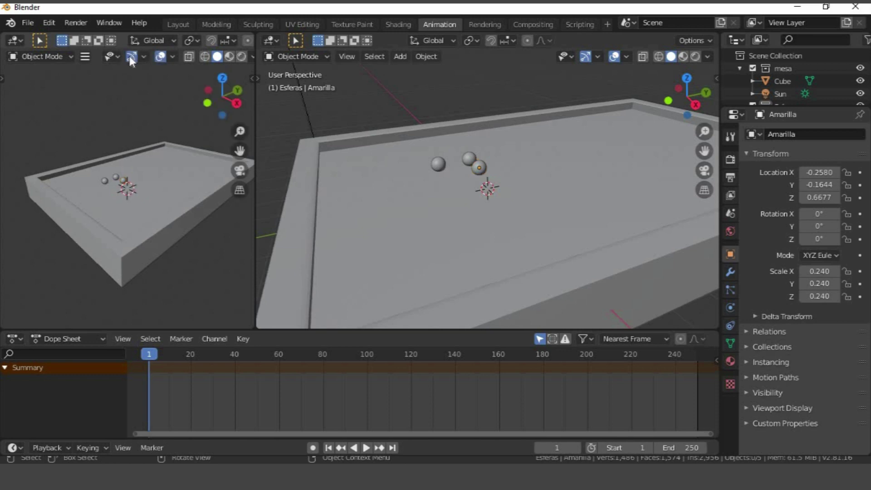
- Turn off the gizmos and overlays in the smaller 3D viewport
left_click(131, 56)
left_click(159, 56)
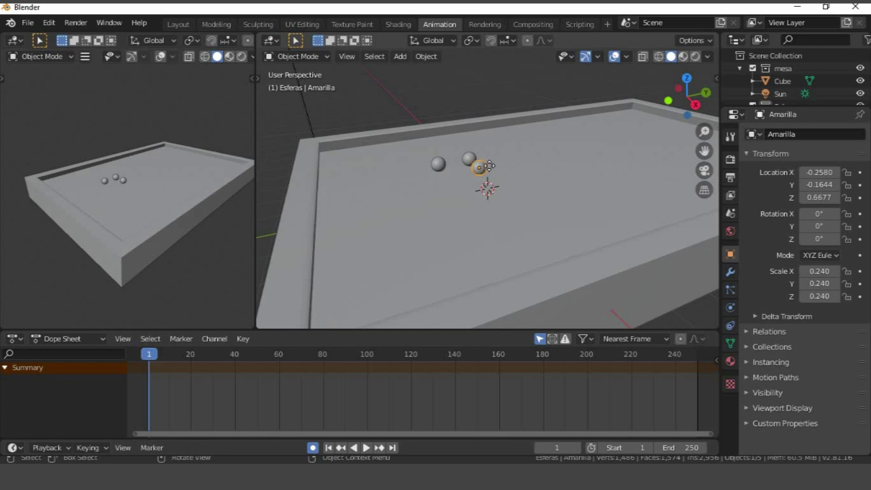
- With auto keying on at frame 1, move Amarilla along the X axis to X -0.0509
key("g")
key("x")
left_click(492, 173)
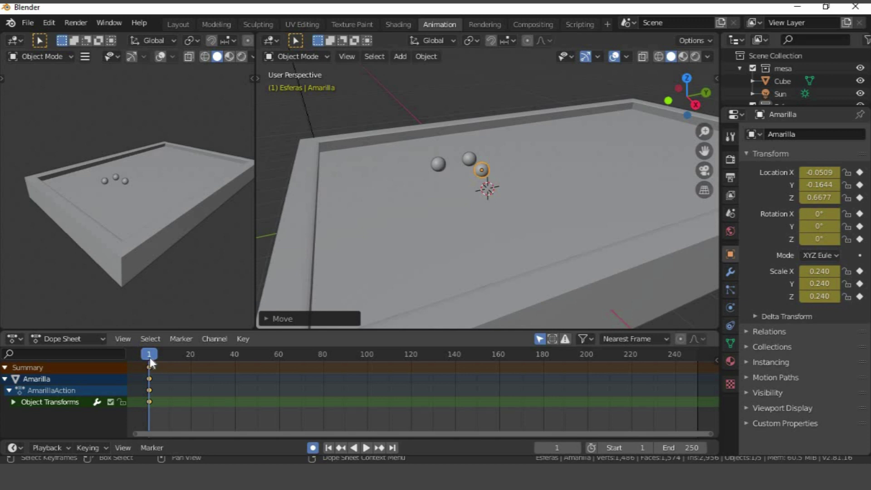
- At frame 50, auto-key Amarilla's new position by moving it along X to 4.4779 and along Y to -3.0093
key("space")
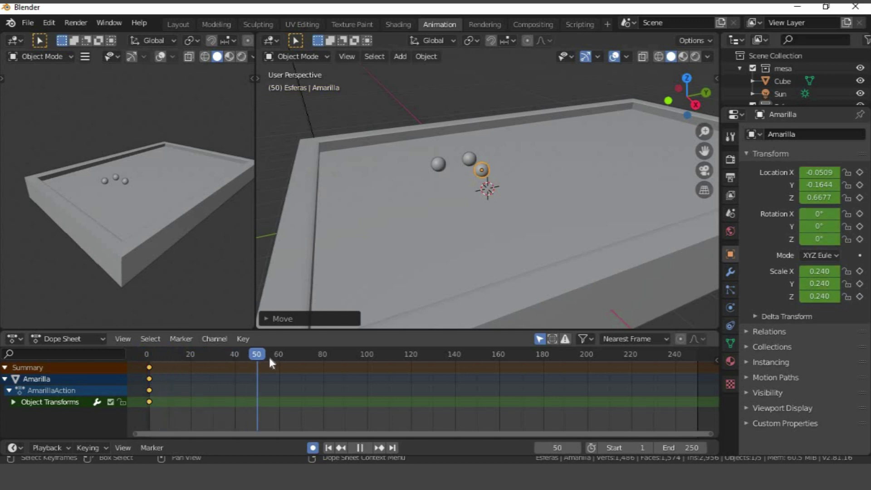
left_click(168, 354)
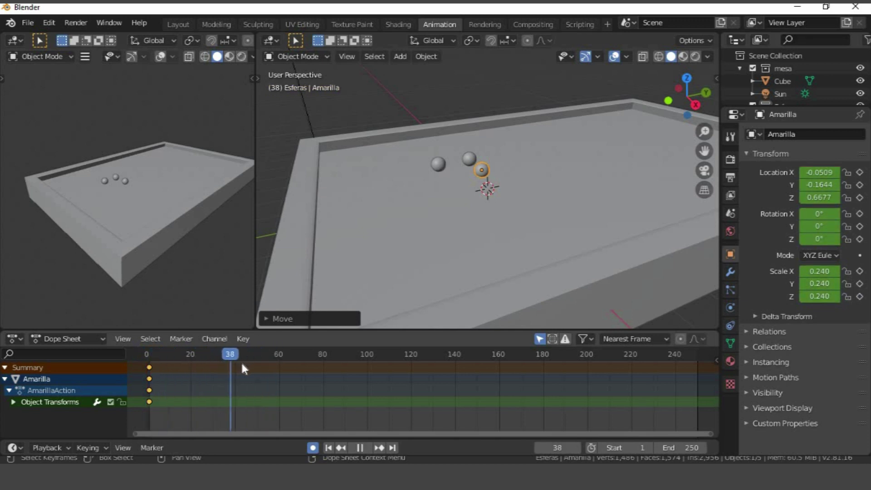
left_click_drag(247, 361, 257, 361)
key("space")
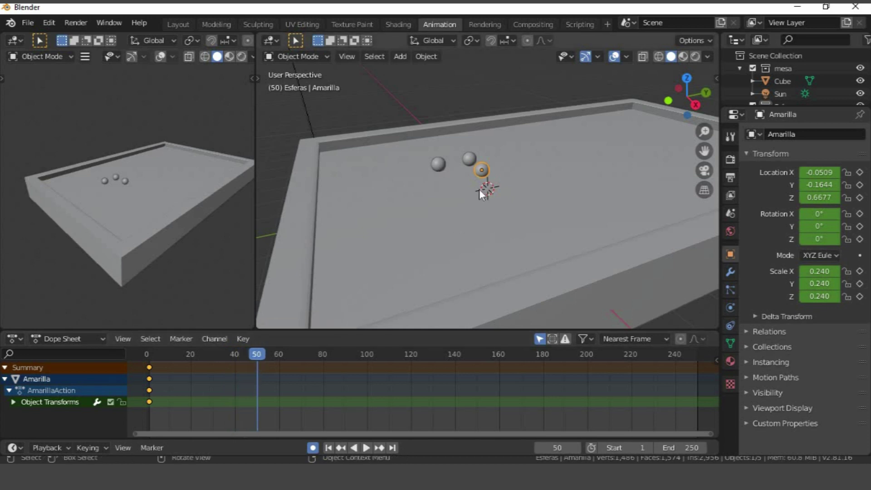
key("g")
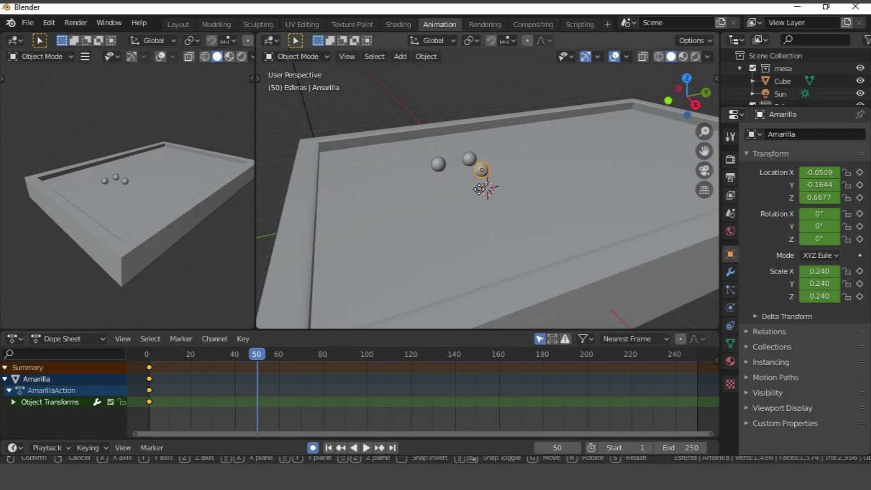
key("x")
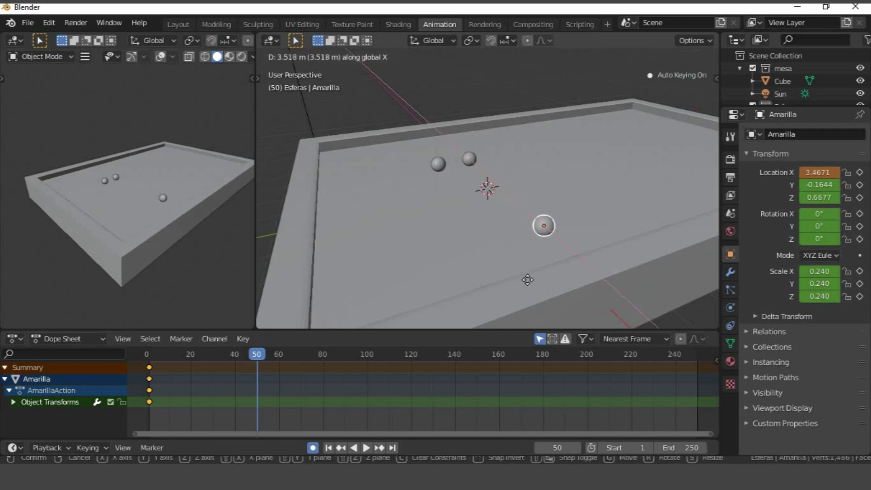
left_click(537, 304)
key("i")
key("y")
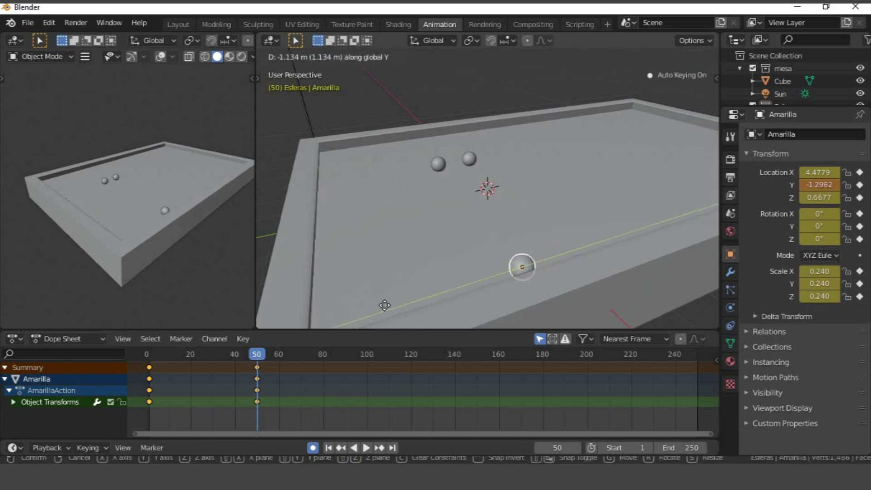
left_click(344, 319)
- Play and scrub Amarilla's motion between its two keyframes, checking it from a steeper angle, and return to frame 0
left_click_drag(266, 354, 144, 373)
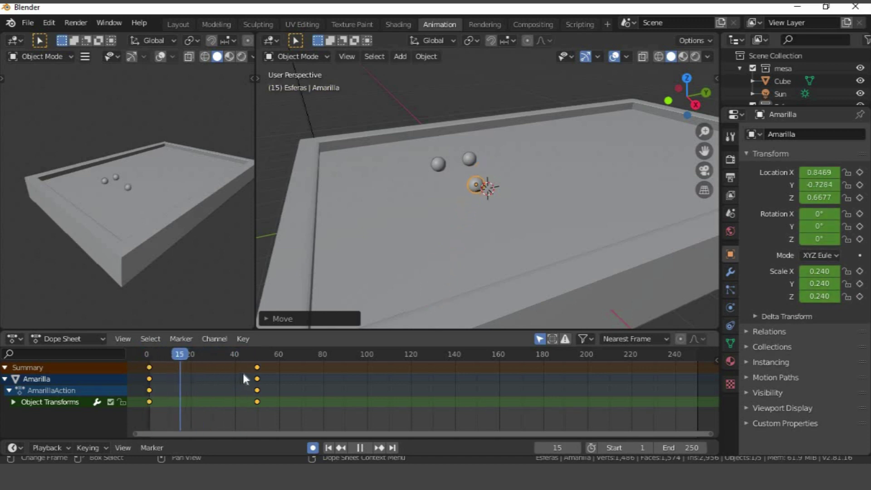
key("Escape")
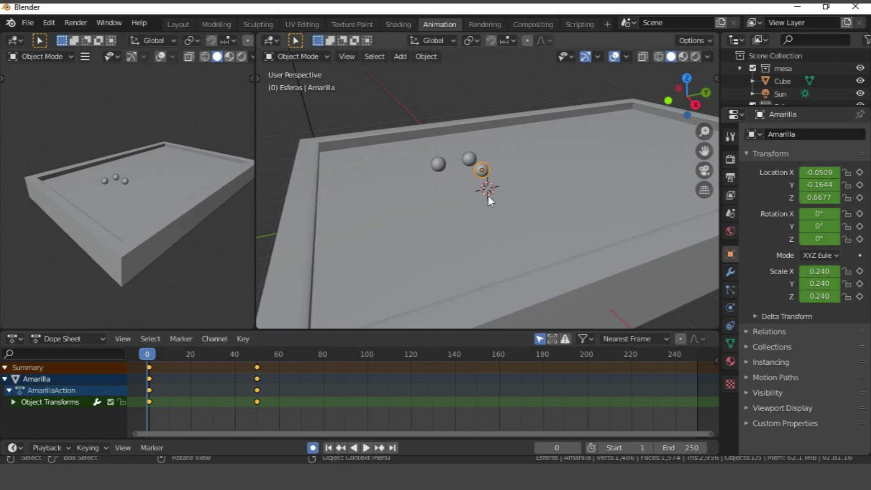
middle_click_drag(439, 222, 471, 208)
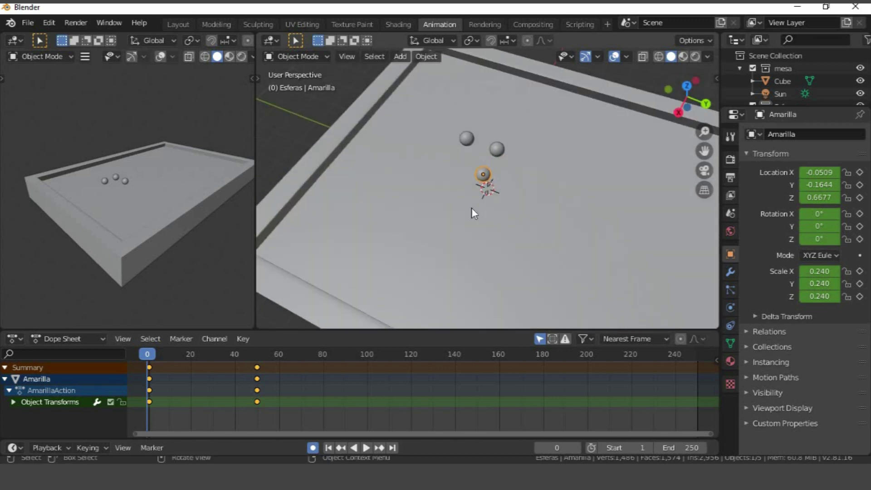
key("space")
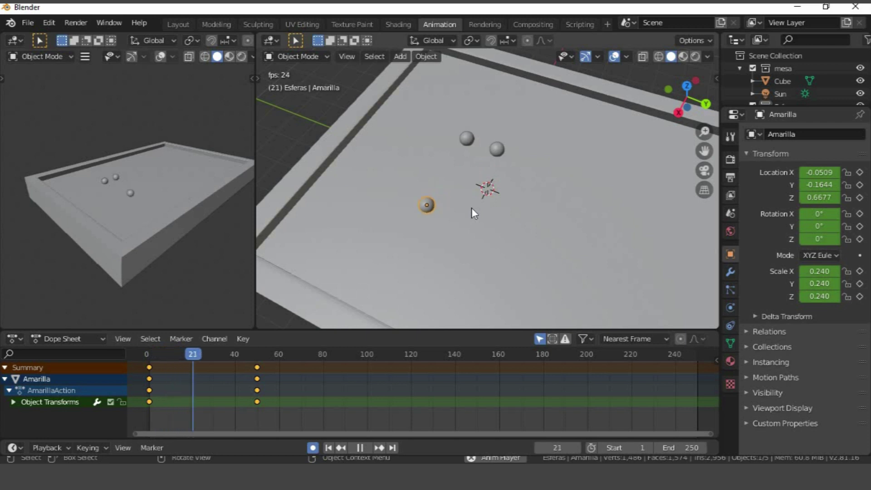
key("space")
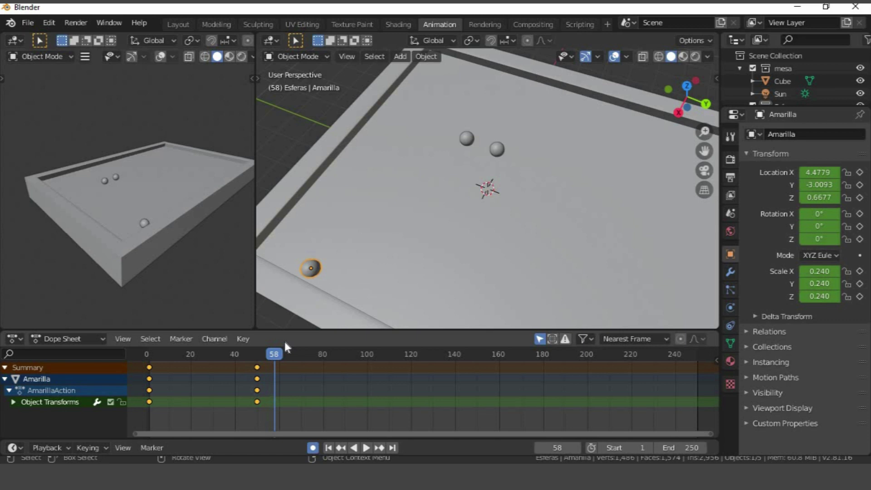
left_click(138, 350)
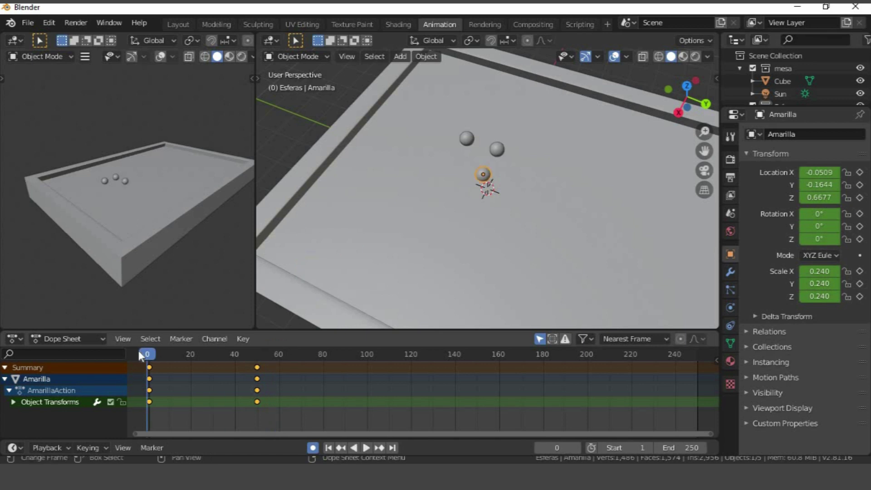
key("space")
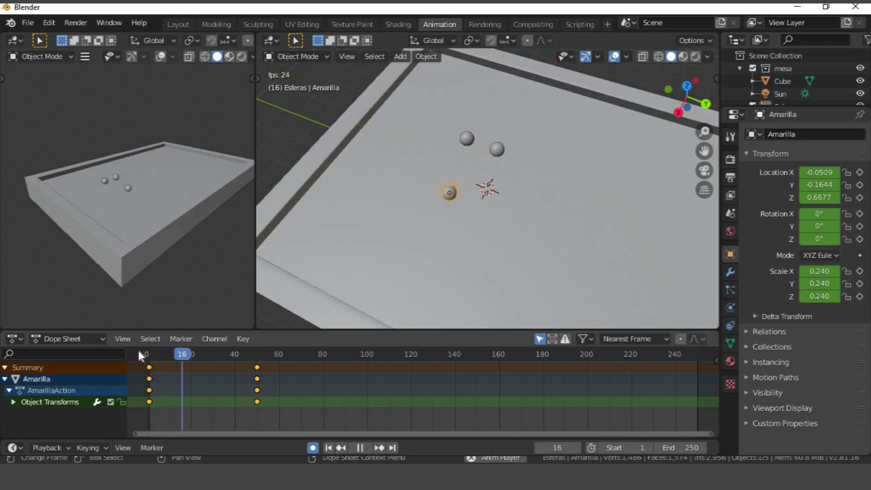
key("space")
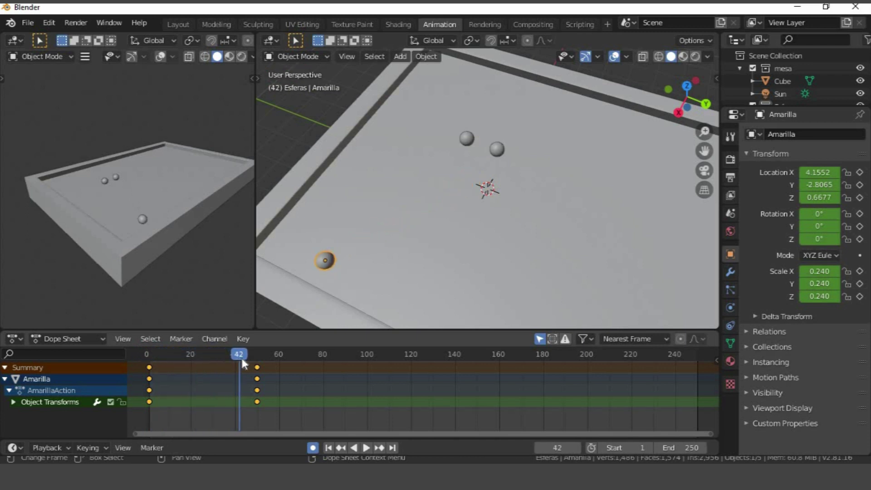
left_click(143, 365)
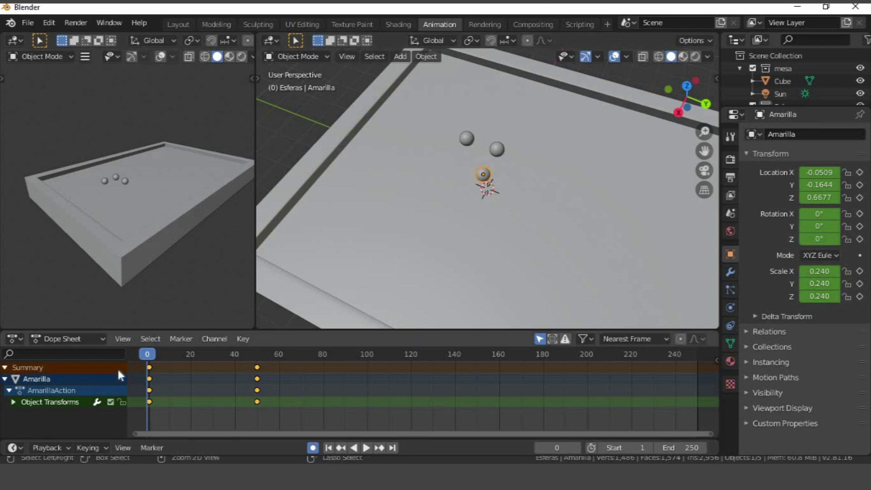
- Switch the Dope Sheet to the Graph Editor, enlarge it, and bring Amarilla's curves into closer view
key("ctrl+Tab")
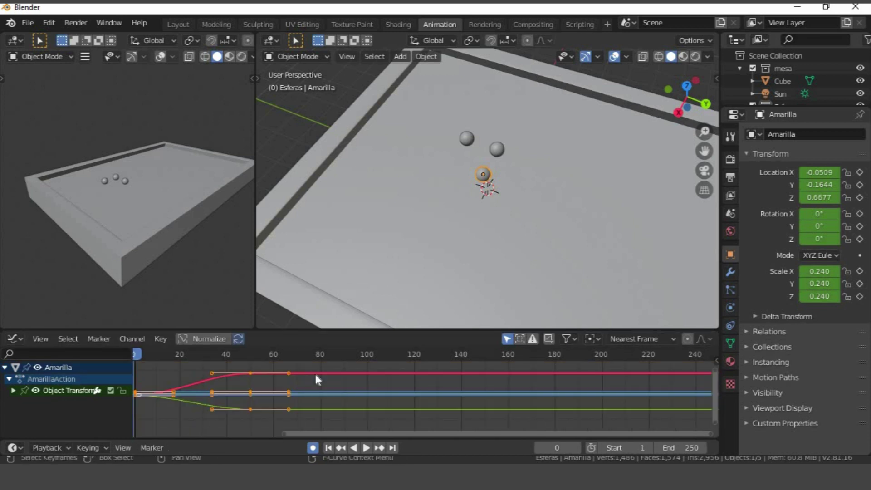
key("ctrl+Tab")
key("ctrl+Tab")
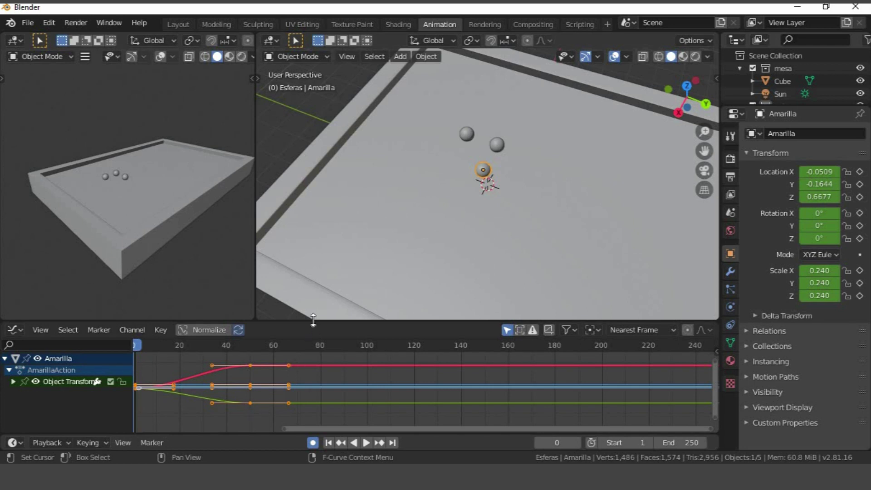
left_click_drag(313, 320, 330, 191)
middle_click_drag(264, 323, 376, 371, "ctrl")
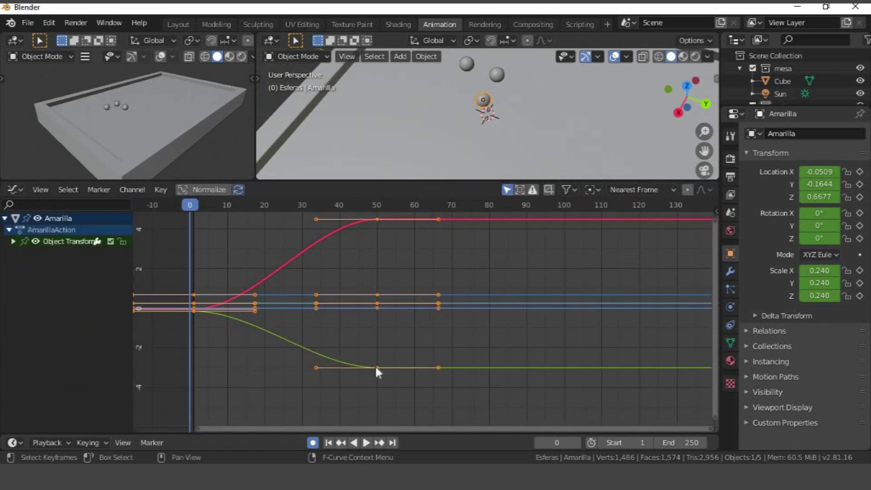
- Examine Amarilla's X Location and Y Location curves by selecting their frame 50 keyframes in turn
left_click(377, 368)
left_click(379, 367)
left_click(372, 228)
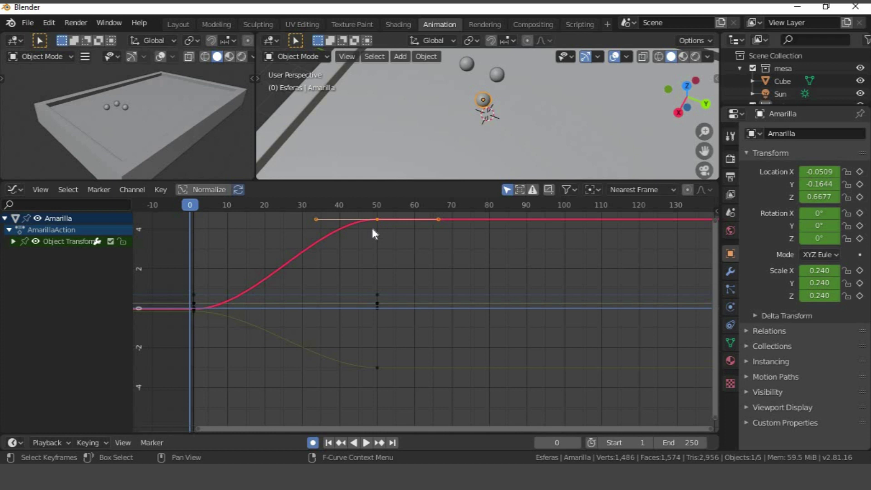
left_click(378, 368)
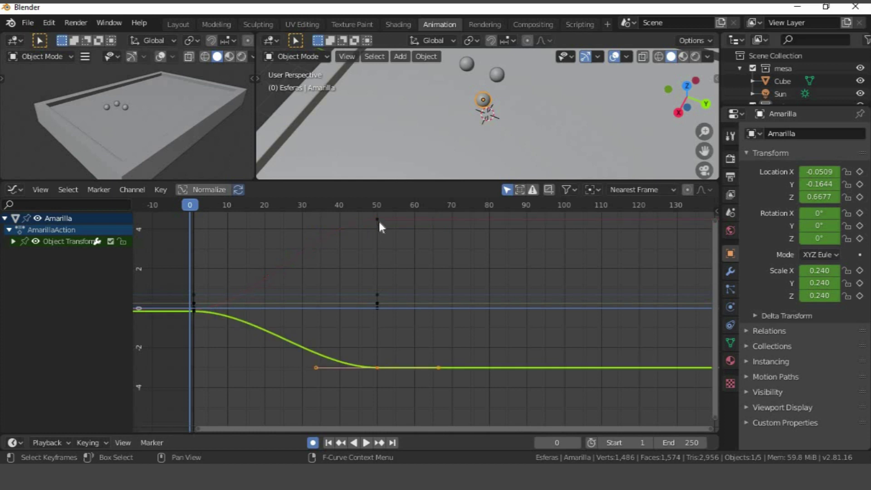
left_click(350, 222)
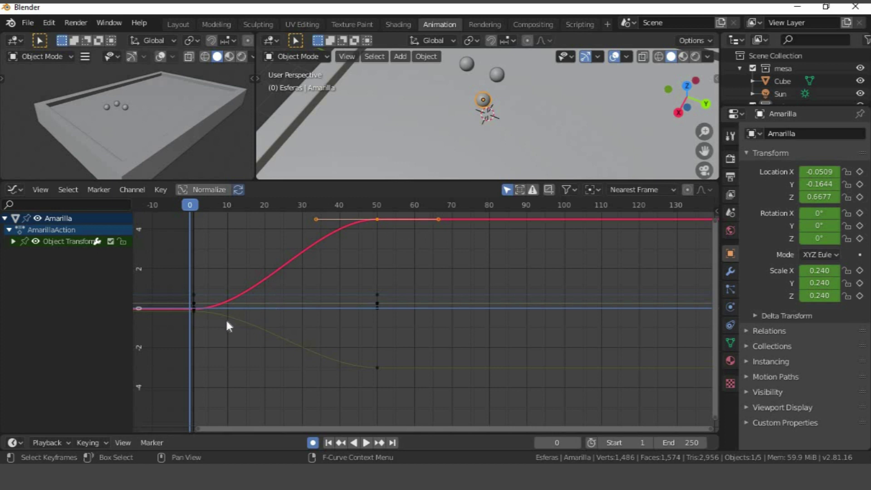
middle_click_drag(360, 273, 397, 289)
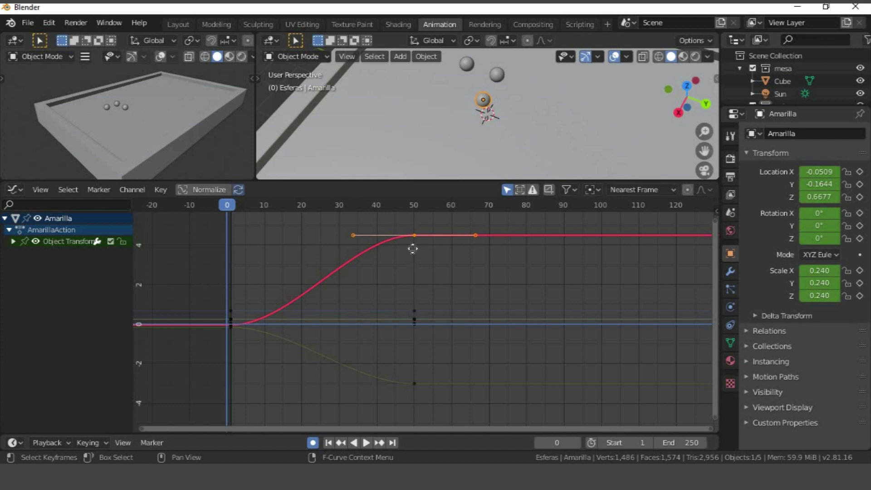
- Try moving the X Location curve's frame 50 keyframe to a later frame, scrub the result, and undo it
key("g")
left_click(558, 263)
left_click_drag(248, 205, 537, 207)
key("ctrl+z")
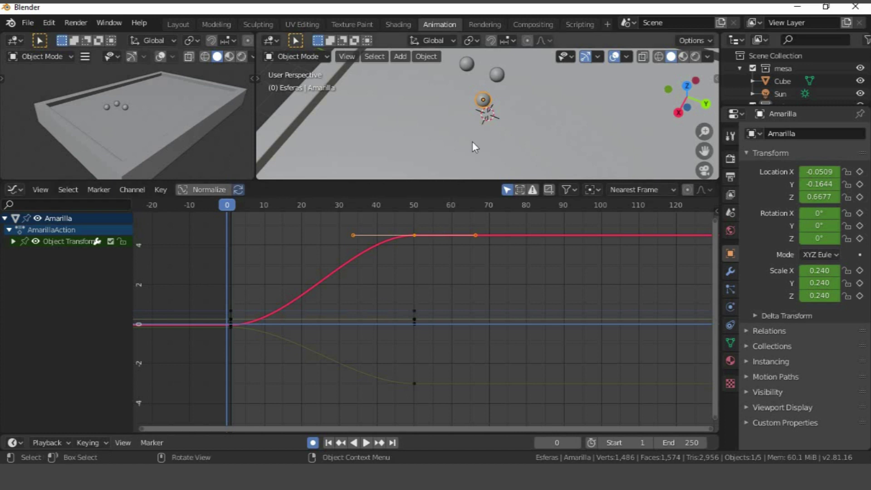
- View the table from the top in the larger viewport and scrub to frame 48 to check Amarilla's path
key("KP_7")
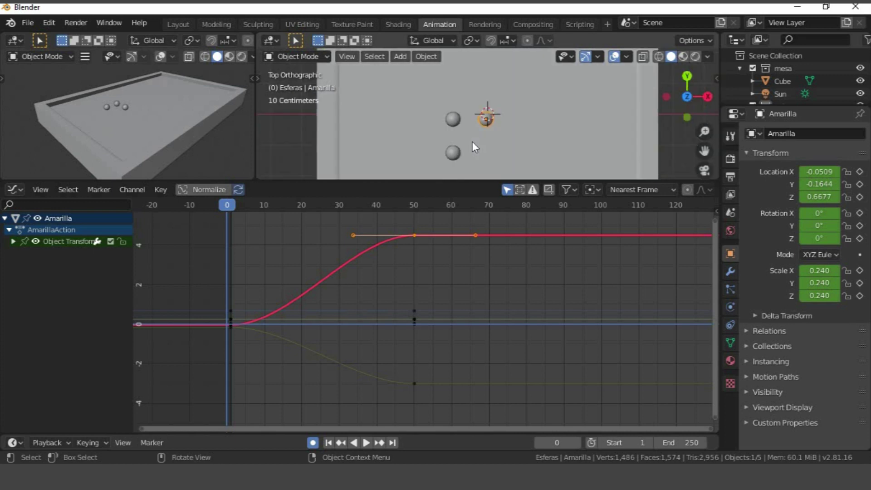
scroll(473, 143, "down", 2)
scroll(473, 143, "up", 3)
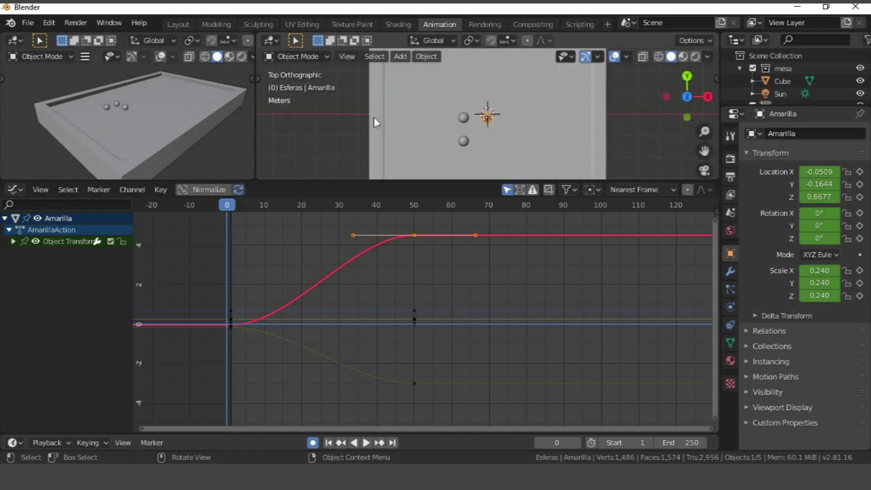
scroll(464, 96, "down", 6)
scroll(467, 111, "up", 5)
scroll(467, 110, "up", 2)
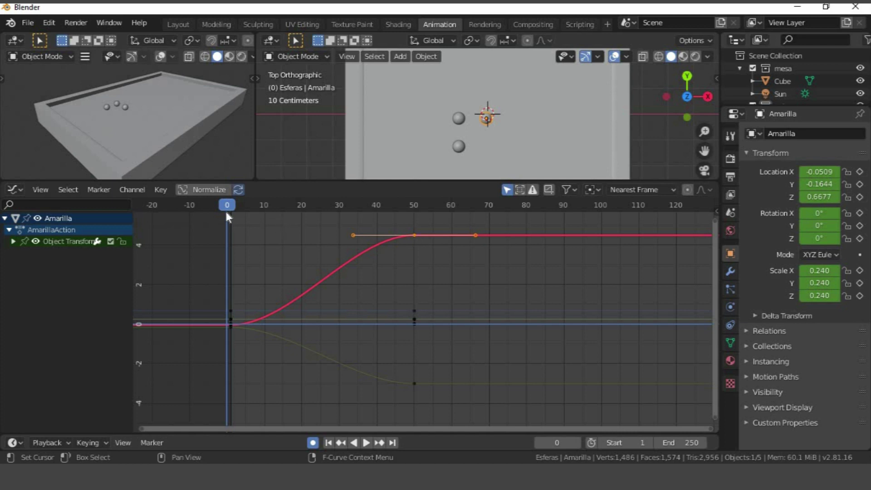
left_click_drag(258, 211, 407, 205)
scroll(448, 137, "down", 4)
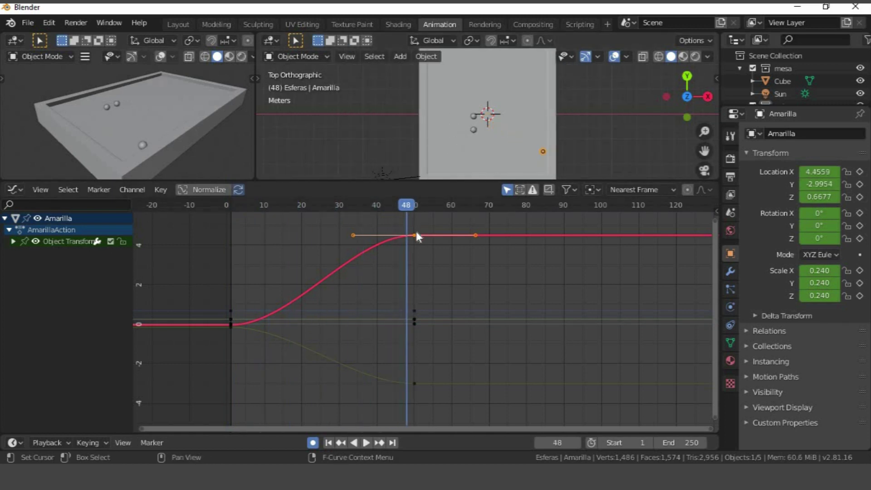
- Try shifting the frame 50 keyframes of the X Location and Y Location curves in value, and undo the changes
left_click_drag(416, 232, 418, 276)
left_click(414, 384)
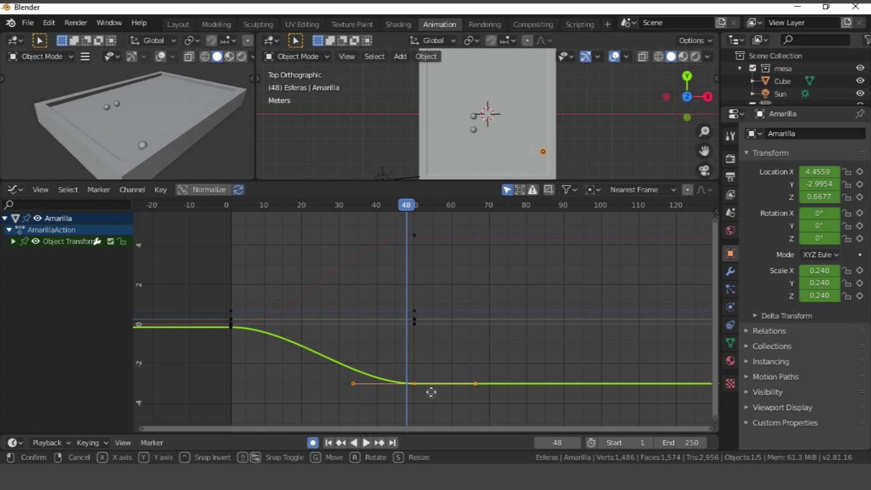
key("g")
left_click_drag(436, 396, 443, 239)
key("ctrl+z")
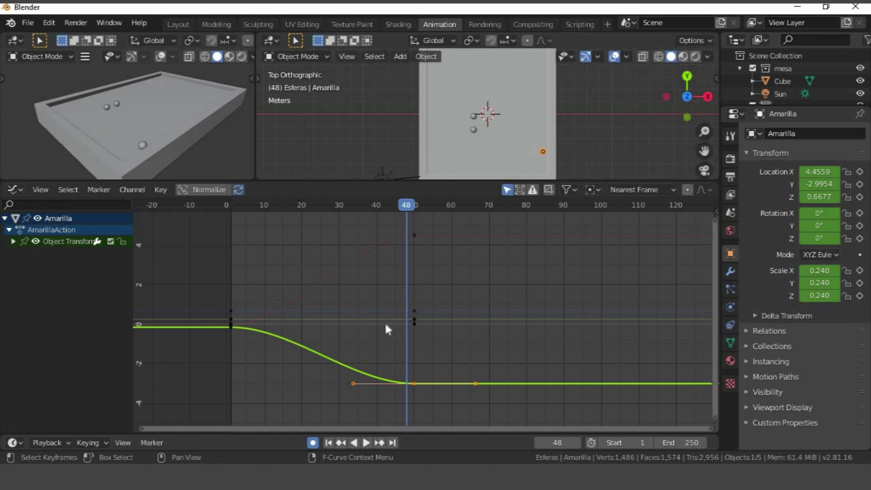
- Expand Amarilla's Object Transforms and hide the Z Location curve and all Euler Rotation and Scale curves
left_click(13, 241)
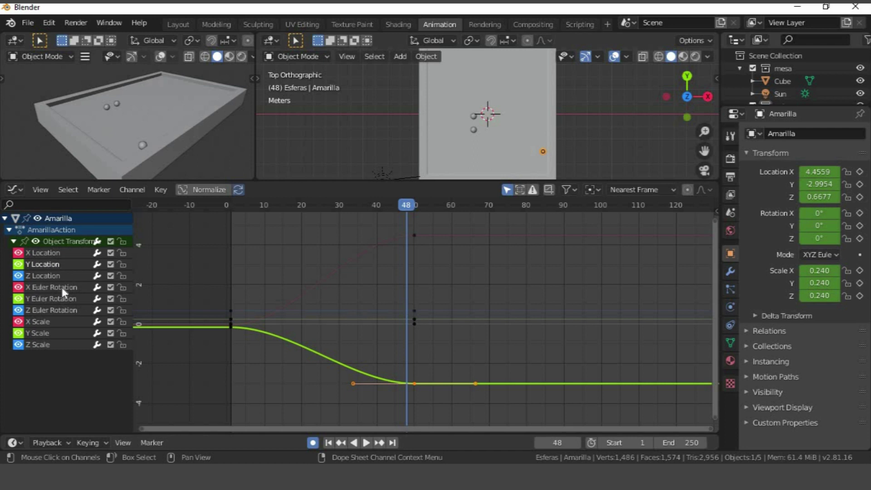
left_click(18, 344)
left_click(19, 333)
left_click(18, 321)
left_click(18, 310)
left_click(18, 298)
left_click(18, 287)
left_click(19, 276)
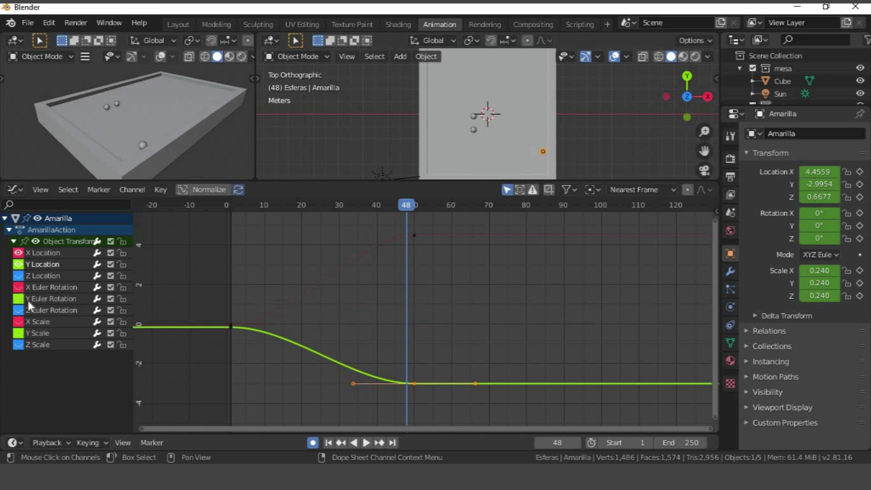
- Compare the X Location and Y Location channels, and select the Y Location curve's frame 50 keyframe
left_click(57, 256)
left_click(58, 262)
left_click(57, 254)
left_click(414, 383)
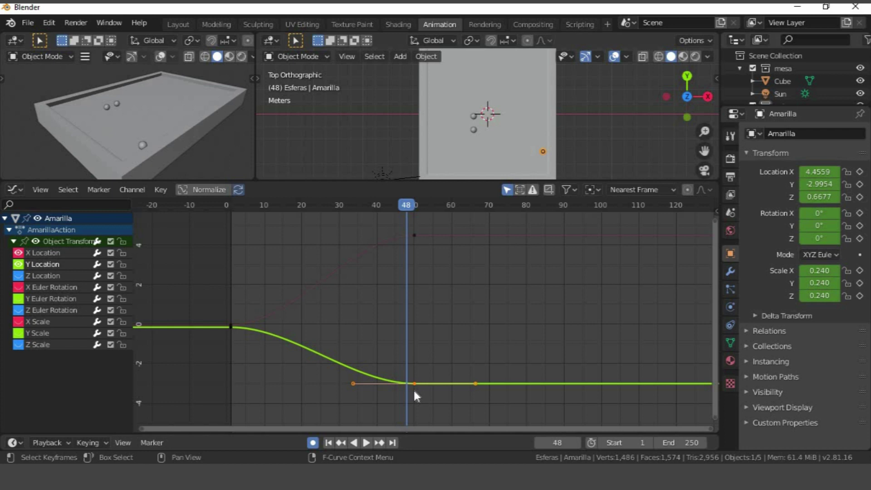
- Play back Amarilla's motion, return to frame 0, and examine the start of the Y Location curve
key("space")
left_click_drag(402, 205, 224, 217)
key("space")
scroll(230, 340, "up", 3)
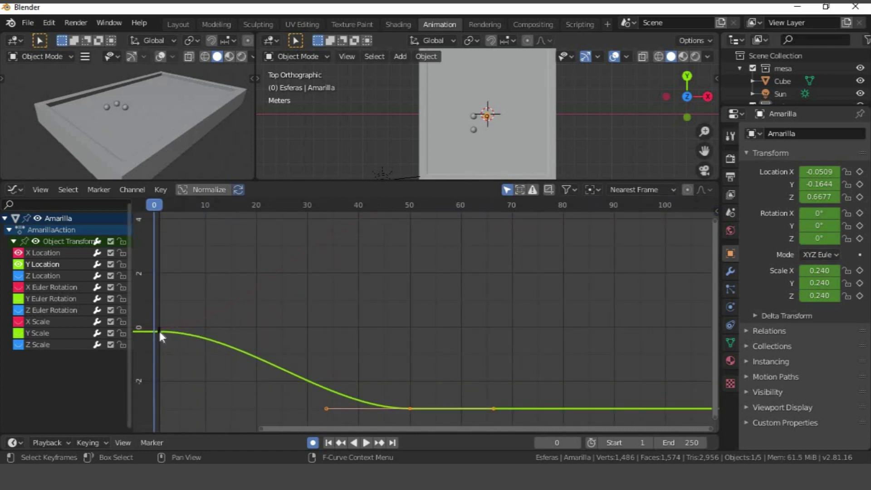
- Point the frame 1 outgoing handles vertically, up to about 1.7 on the X Location curve and down to about -2.3 on the Y Location curve
left_click(158, 329)
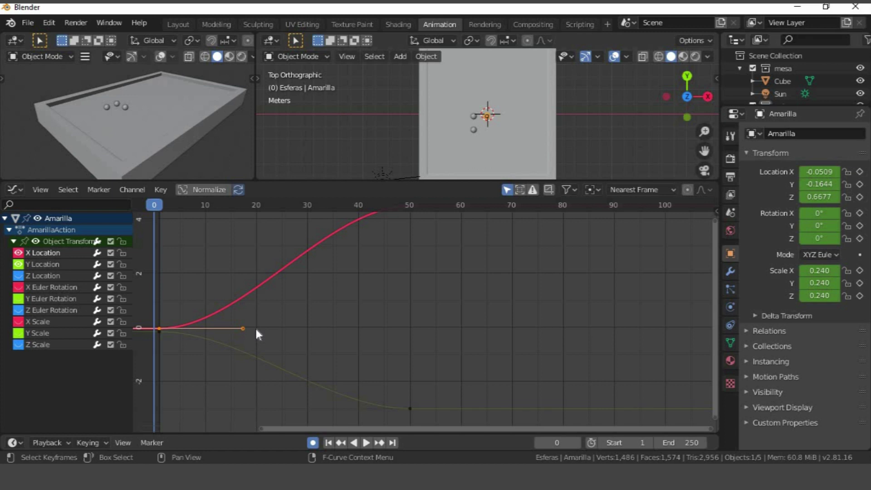
left_click(242, 328)
left_click_drag(241, 328, 156, 281)
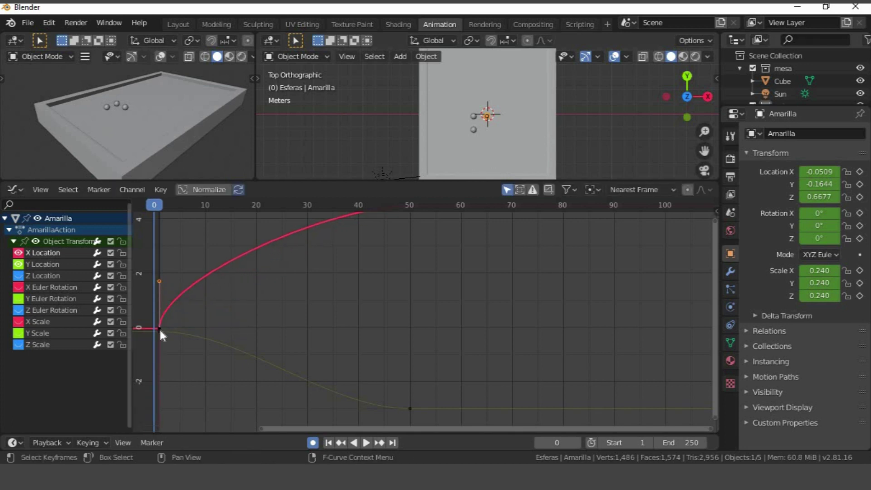
left_click(159, 330)
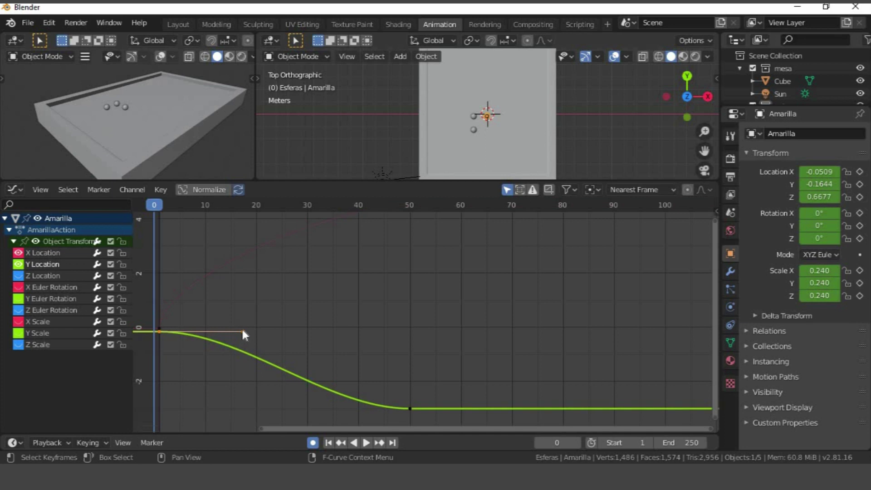
left_click_drag(243, 332, 160, 389)
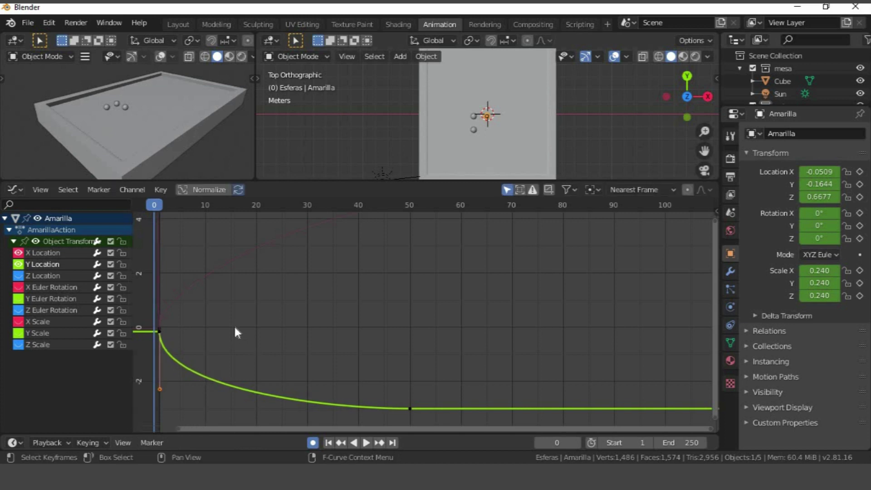
- Play back Amarilla's motion twice, the second time from frame 0, to check its fast start and gradual stop
key("space")
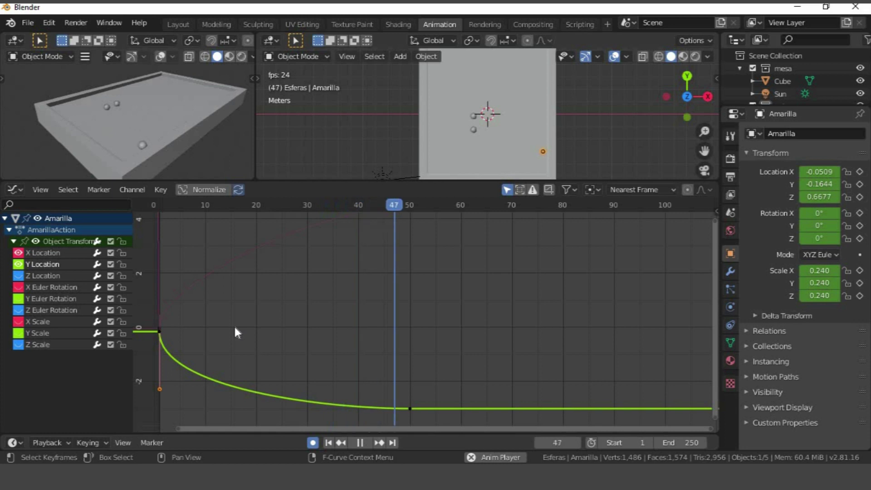
key("space")
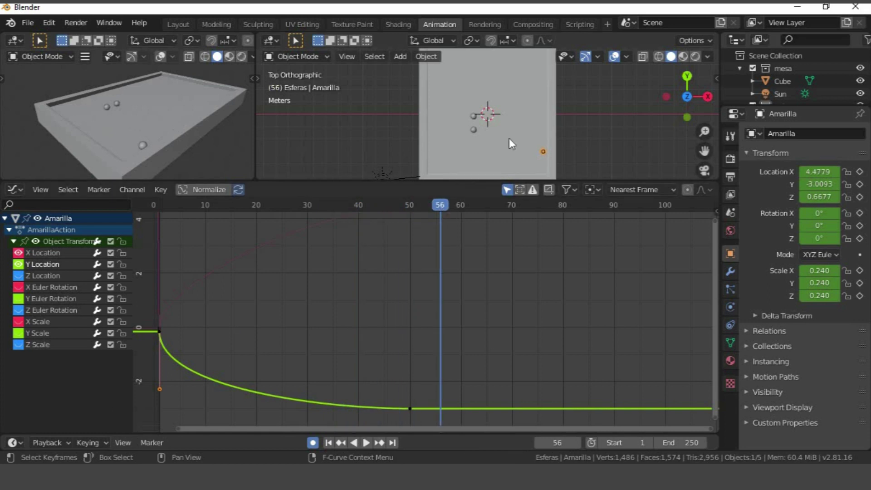
scroll(521, 130, "up", 2)
scroll(521, 130, "down", 1)
left_click_drag(255, 206, 155, 205)
key("space")
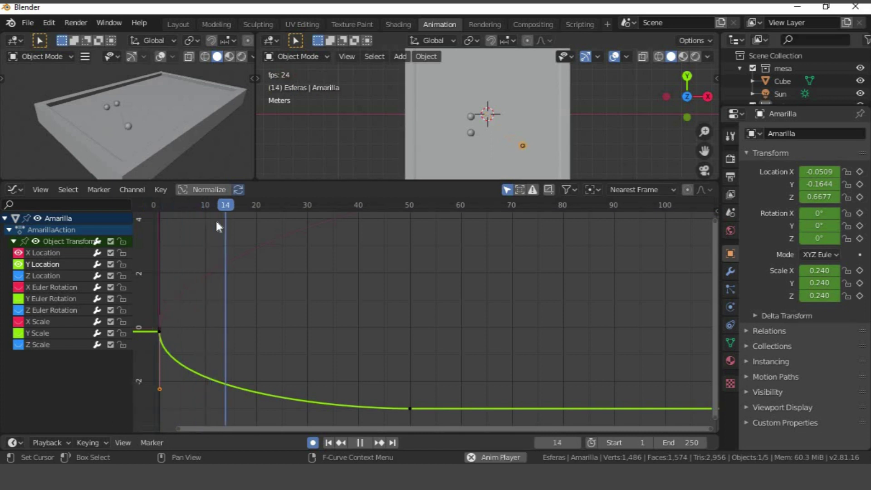
key("space")
- Set the animation's end frame to 80 and play back the shortened range
left_click(678, 442)
type("80")
key("Return")
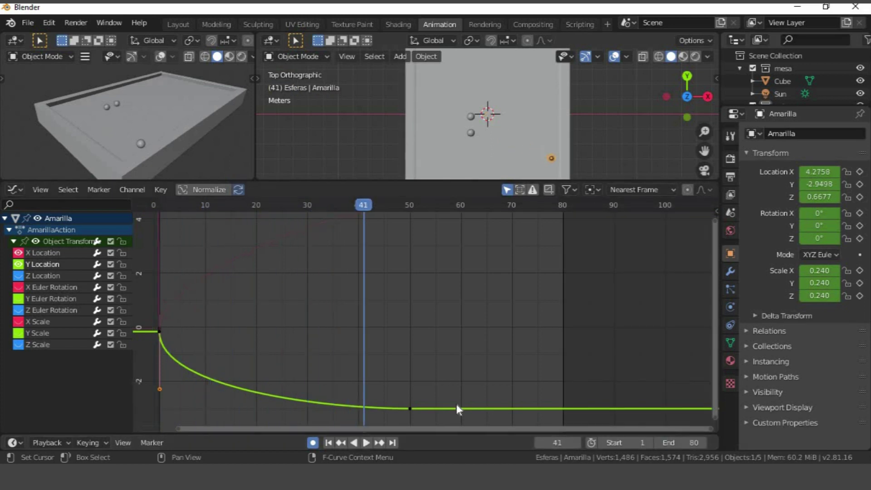
key("space")
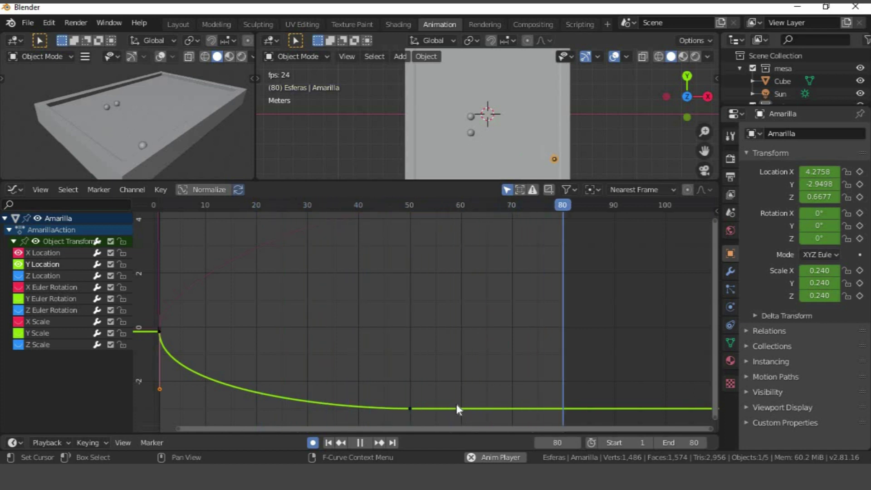
key("space")
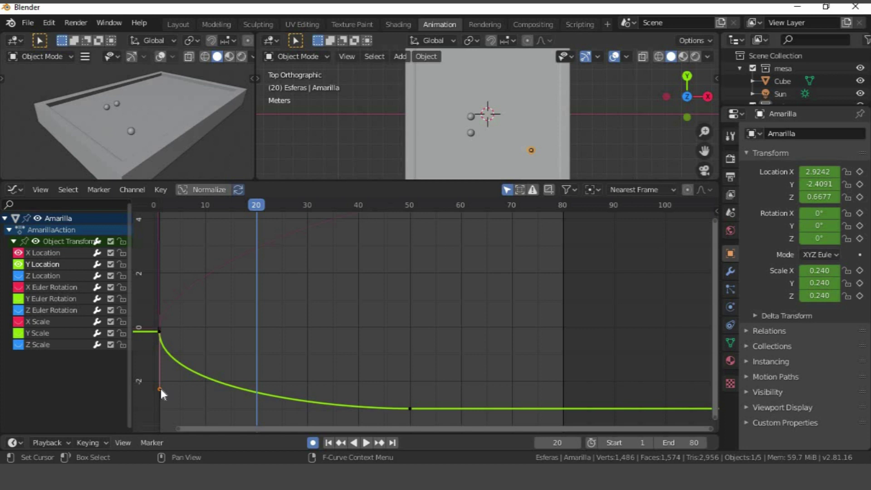
- Soften the curves' starts by moving the frame 1 outgoing handles diagonally, to about frame 12 on Y Location and frame 9 on X Location
key("g")
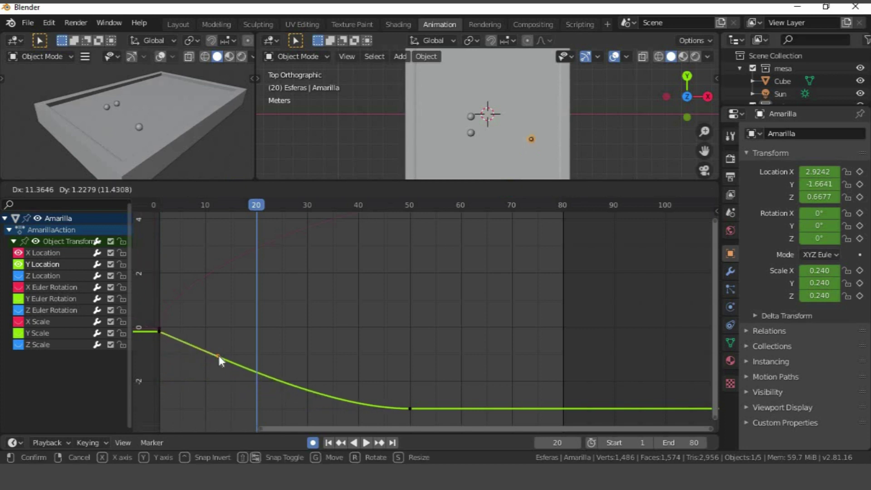
left_click(219, 356)
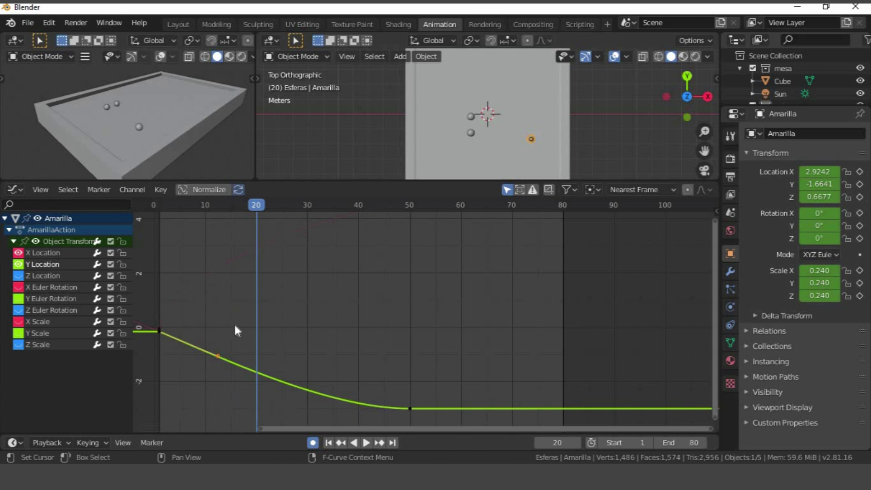
scroll(233, 323, "down", 1)
left_click(213, 324)
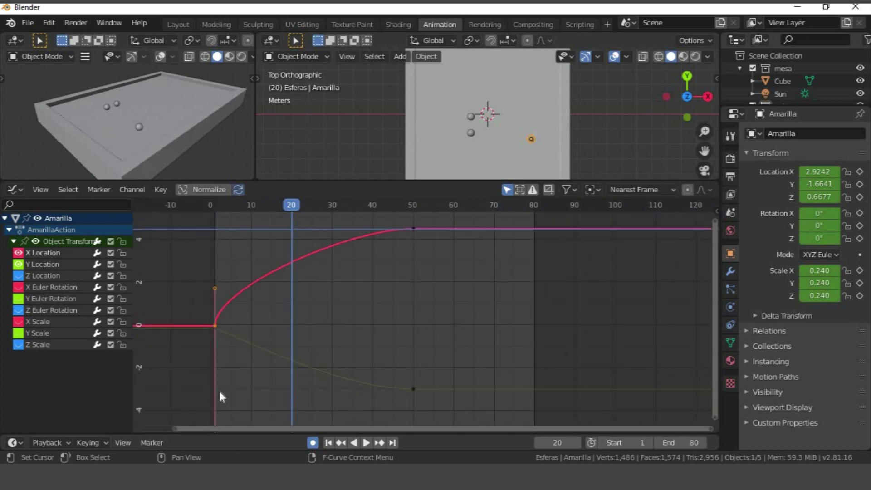
scroll(290, 381, "down", 3)
scroll(297, 376, "up", 2)
left_click(259, 296)
key("g")
left_click(284, 306)
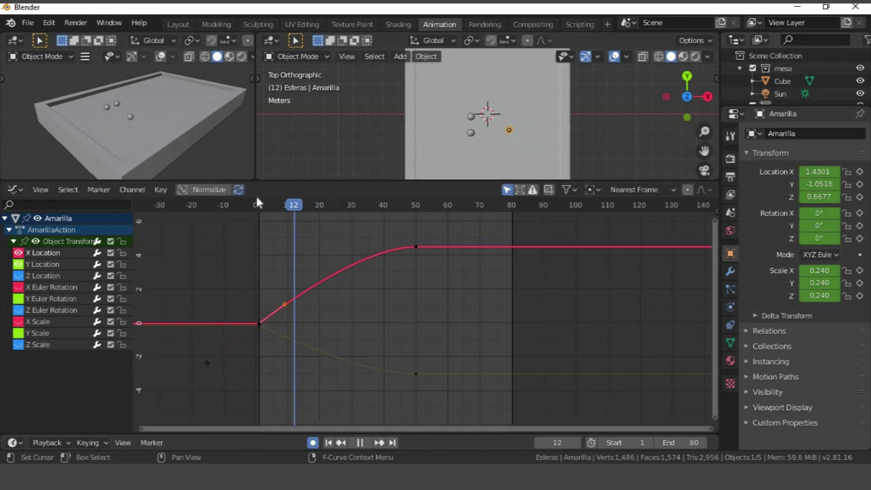
- Play back Amarilla's motion and examine it around frame 53
key("space")
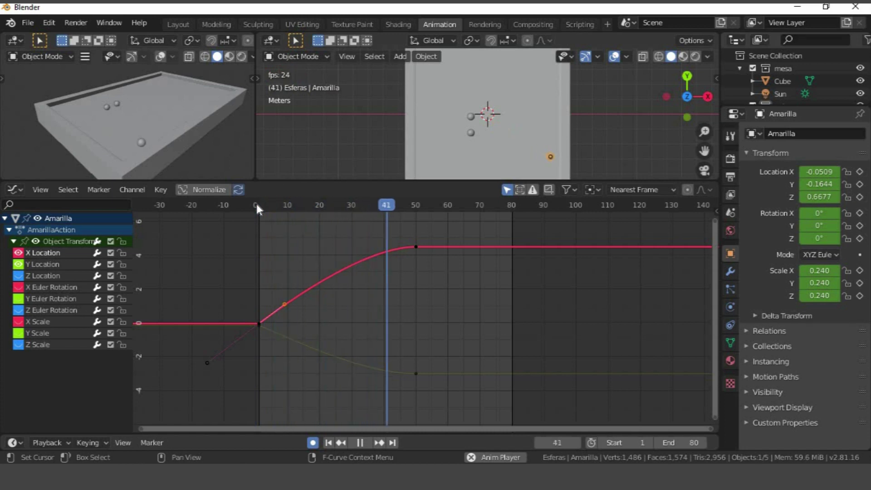
key("space")
left_click_drag(368, 210, 424, 207)
scroll(399, 235, "up", 2)
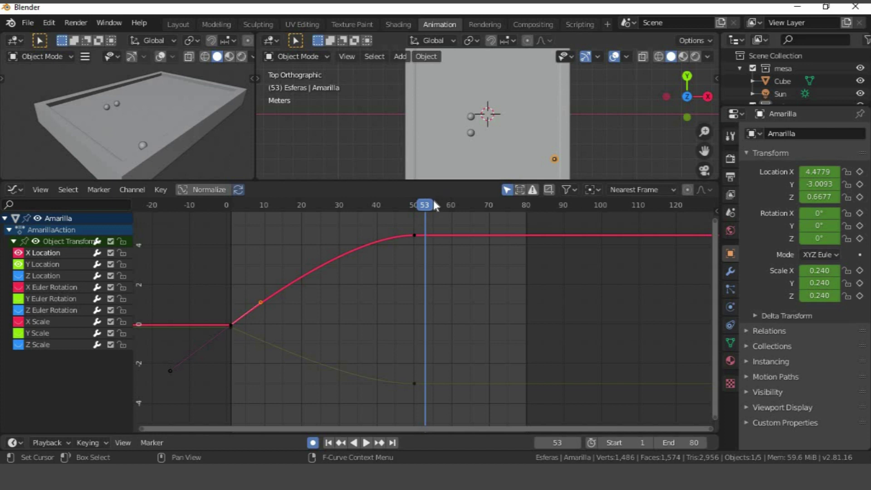
key("space")
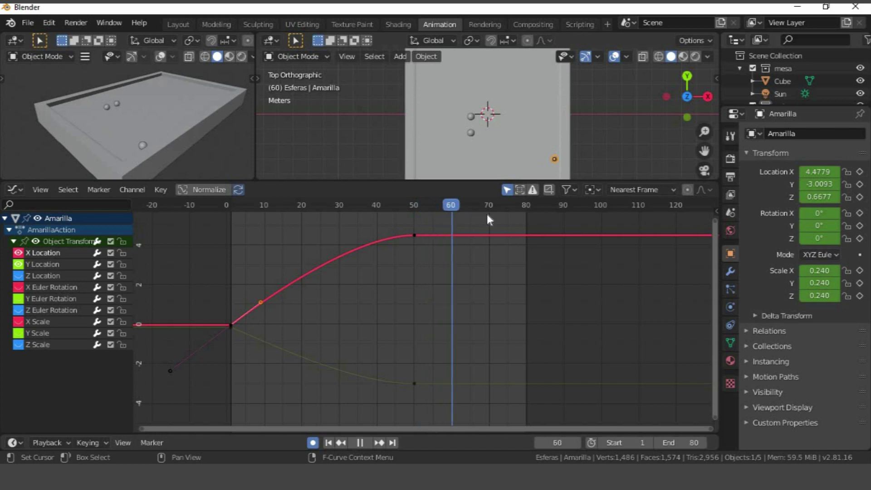
- At frame 76, keyframe Amarilla near the table's lower edge by moving it along X to about 2.63 m and along Y to about -4.54 m
left_click_drag(509, 208, 509, 205)
key("space")
scroll(513, 175, "down", 2)
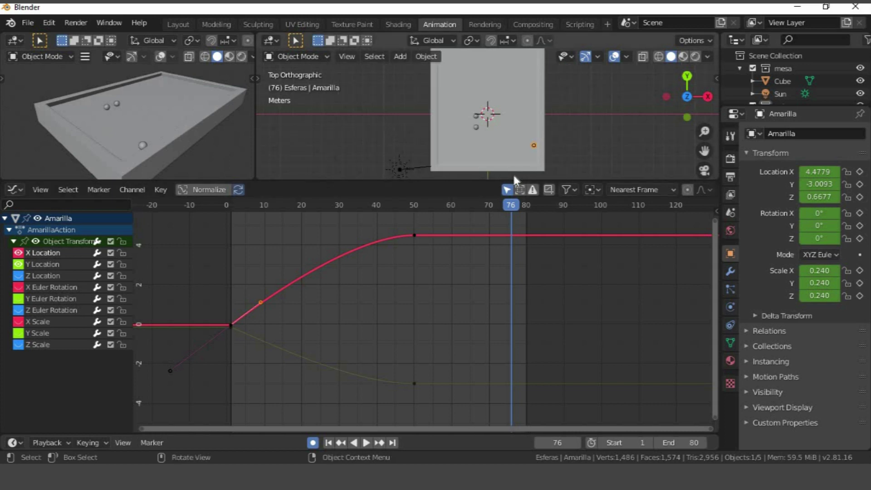
scroll(514, 175, "up", 2)
scroll(525, 154, "down", 1)
scroll(524, 155, "up", 2)
middle_click_drag(525, 158, 516, 93, "shift")
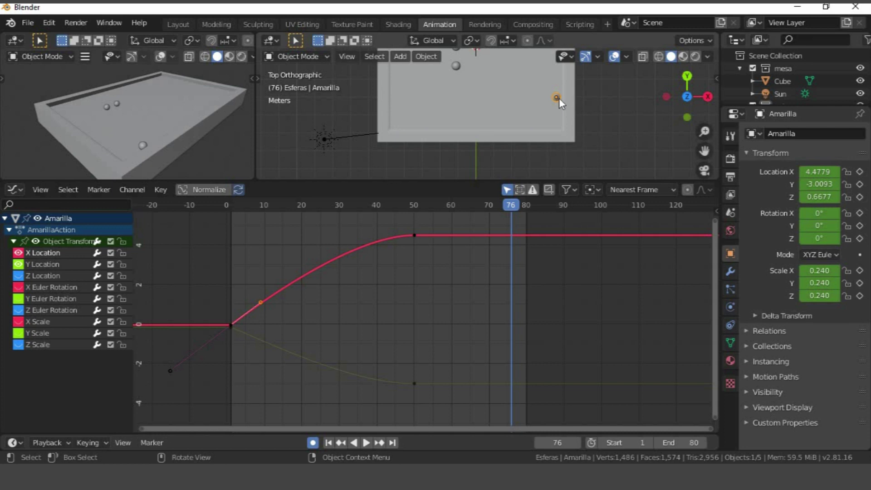
key("g")
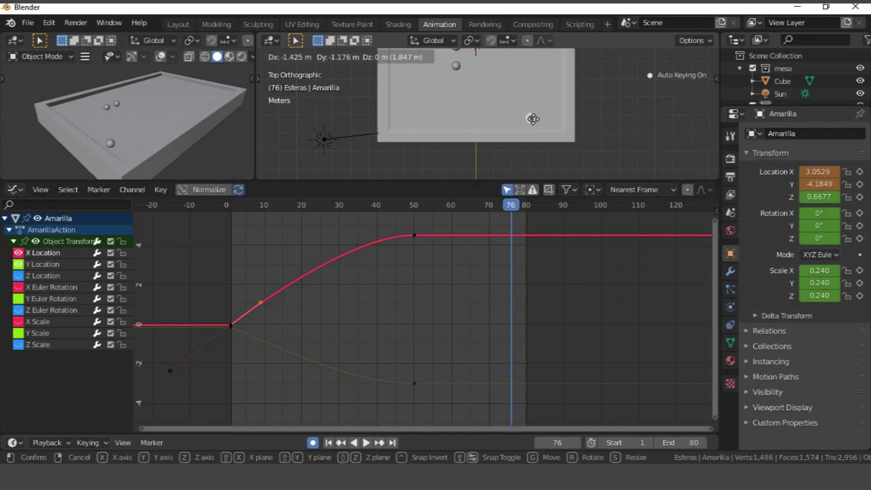
key("x")
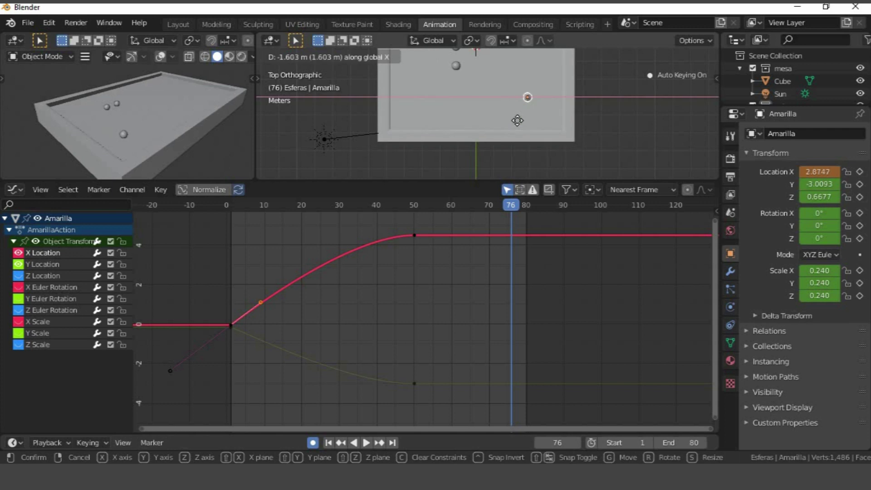
left_click(525, 122)
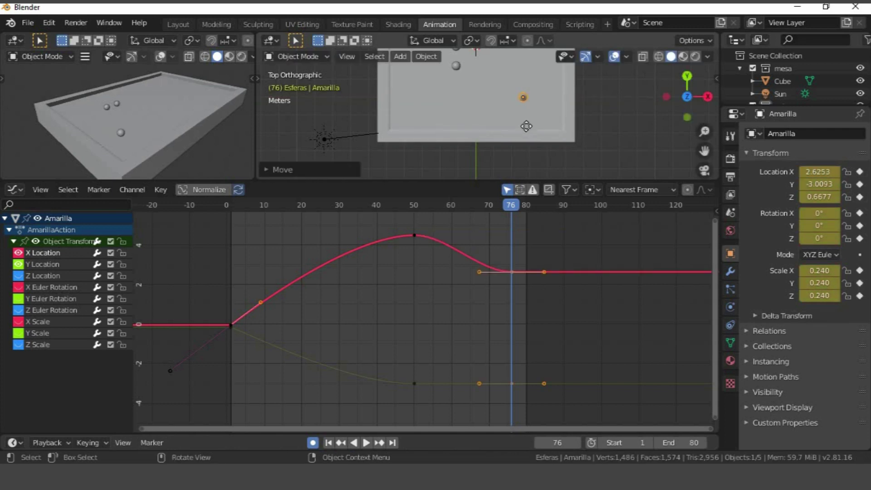
key("g")
key("y")
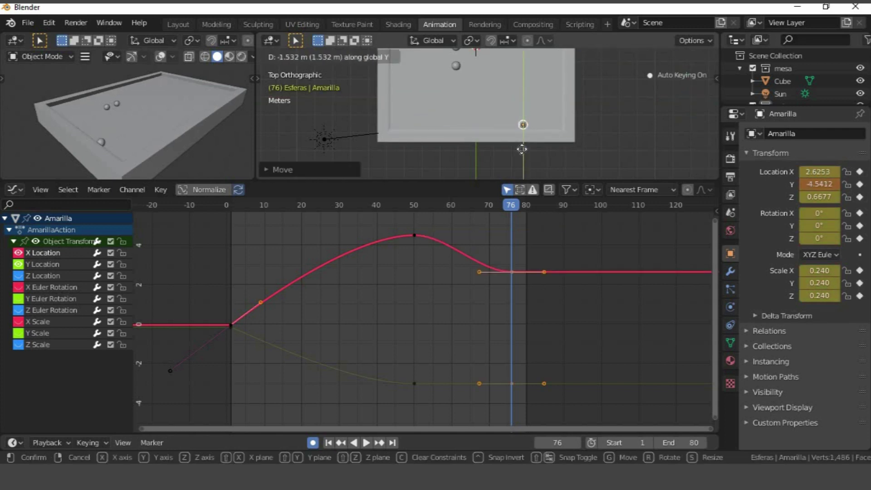
left_click(521, 150)
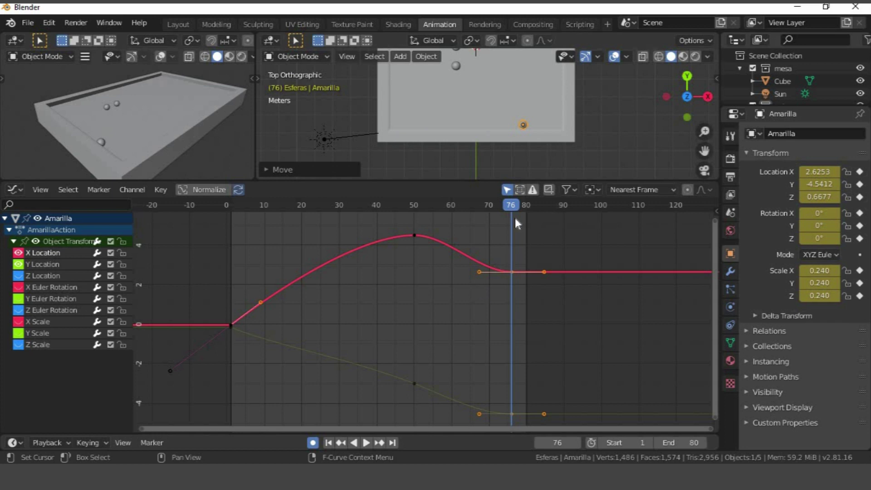
- Replay and scrub the frames around 50 to examine how Amarilla changes direction at the table edge
left_click_drag(508, 205, 365, 205)
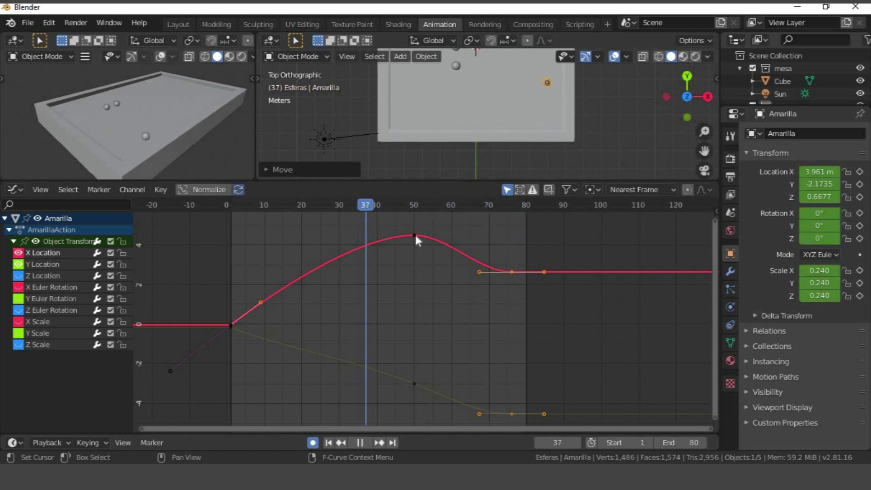
key("space")
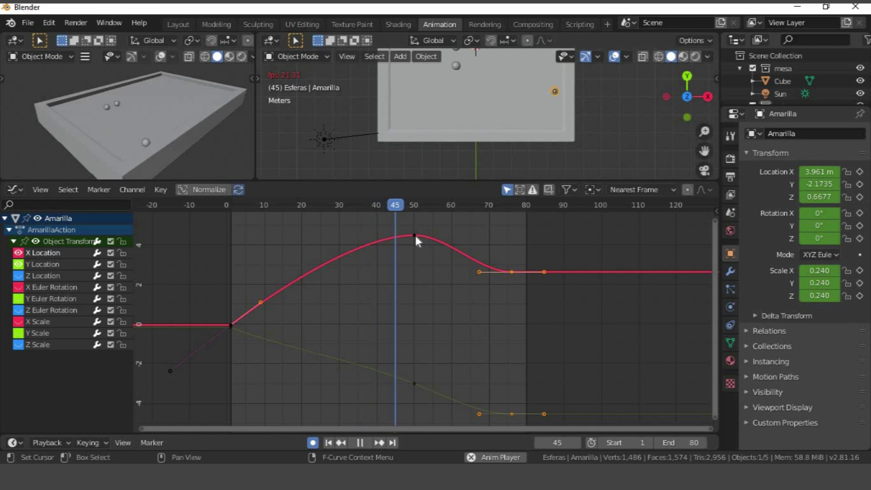
key("space")
left_click_drag(396, 203, 373, 204)
key("space")
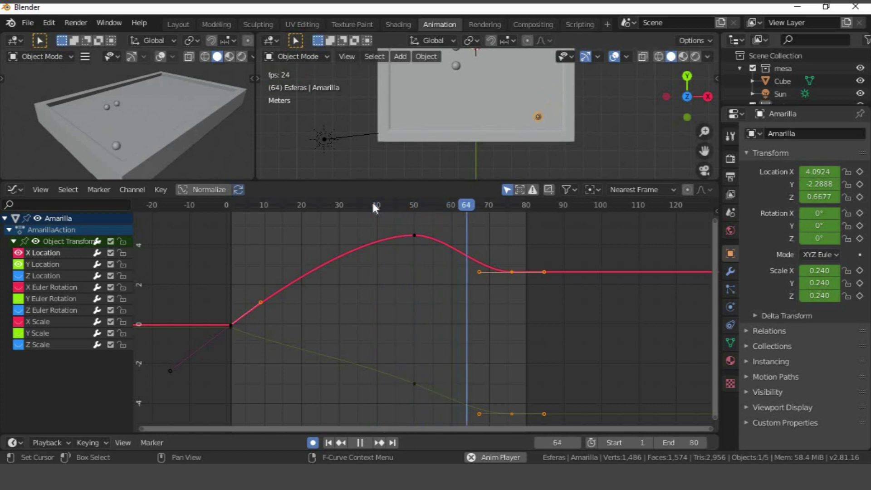
key("space")
left_click_drag(493, 206, 399, 205)
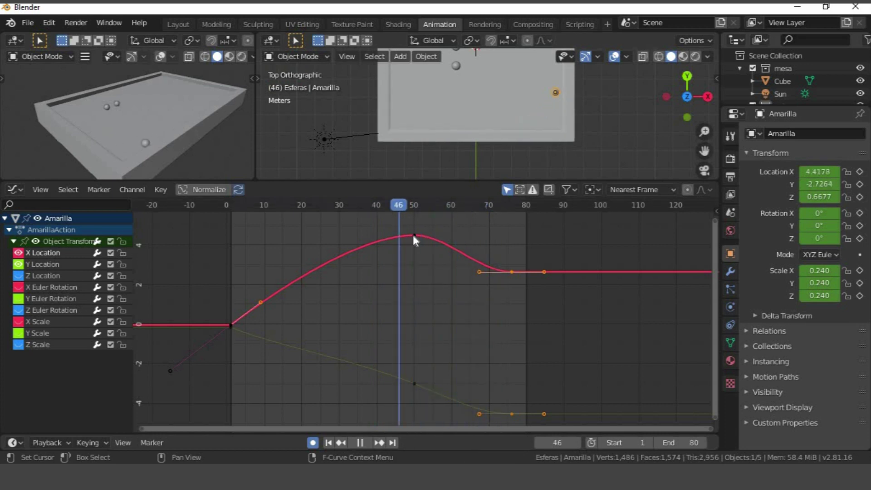
- Try bending the outgoing handles of the X Location and Y Location keyframes at frame 50, and undo both changes
left_click(414, 236)
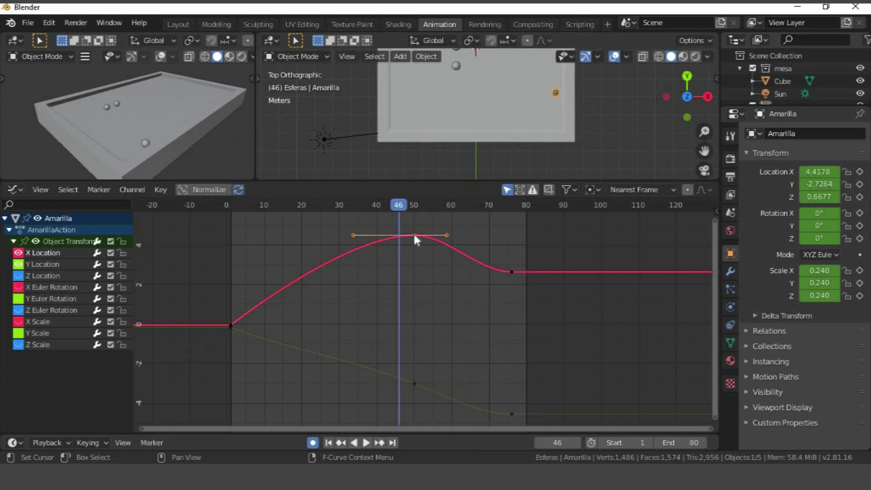
left_click(447, 235)
left_click_drag(445, 233, 443, 248)
key("ctrl+z")
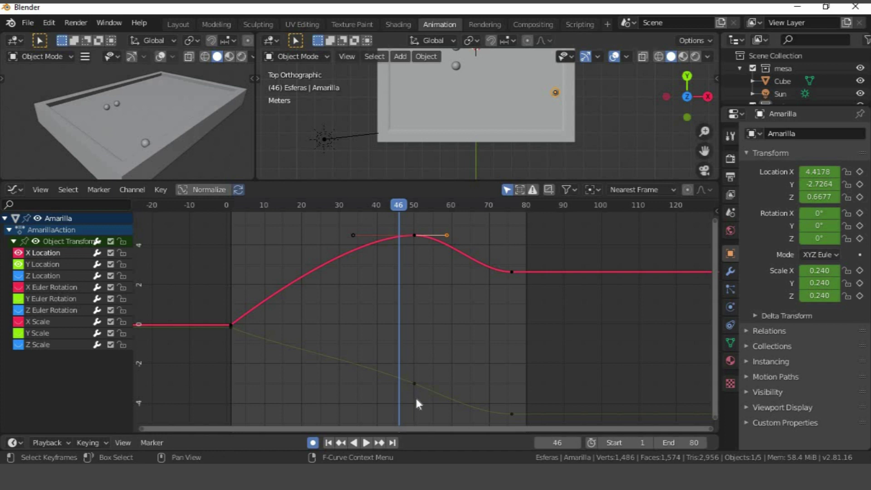
left_click(446, 396)
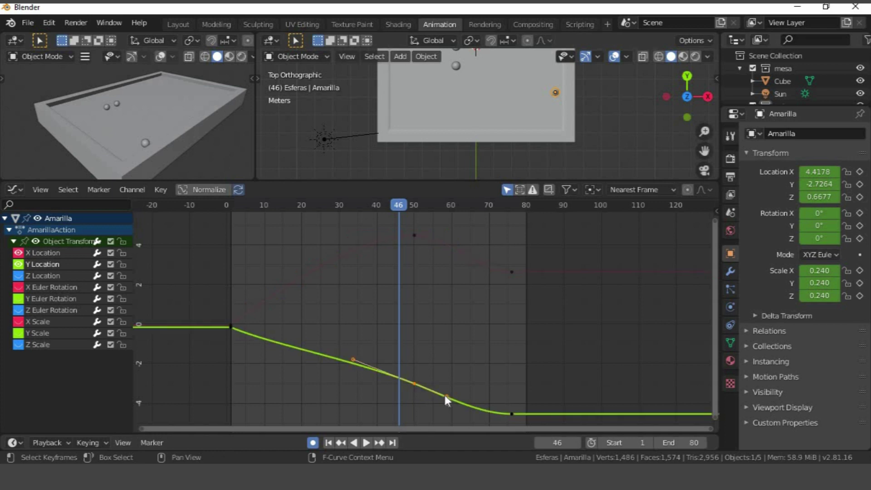
left_click_drag(445, 396, 442, 373)
key("ctrl+z")
- Set the X Location curve's frame 50 keyframe to the Vector handle type and select the Y Location curve's frame 50 keyframe
left_click(414, 235)
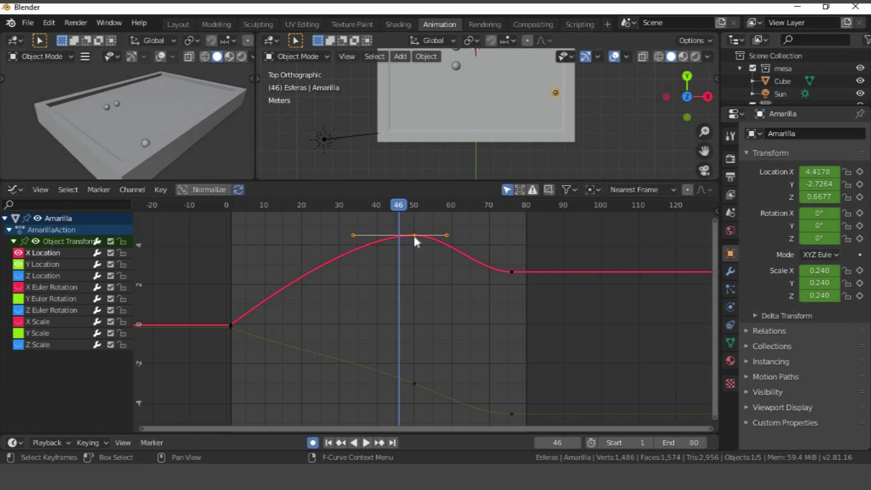
key("v")
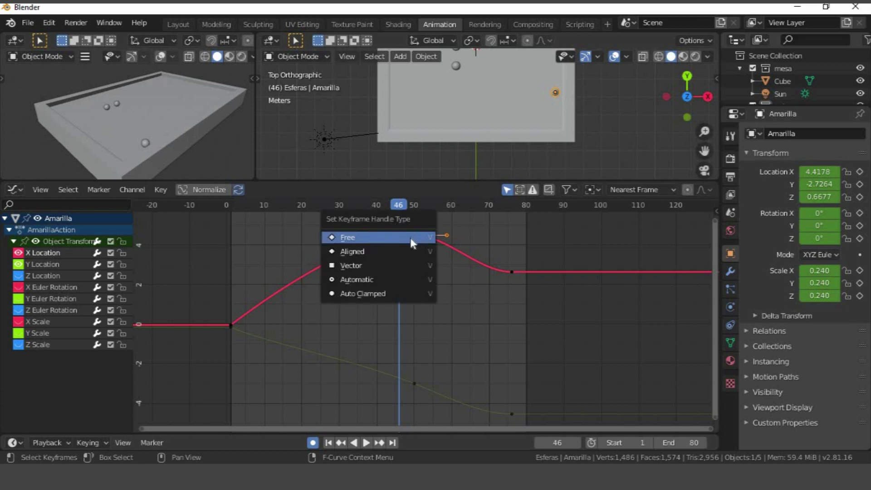
left_click(387, 265)
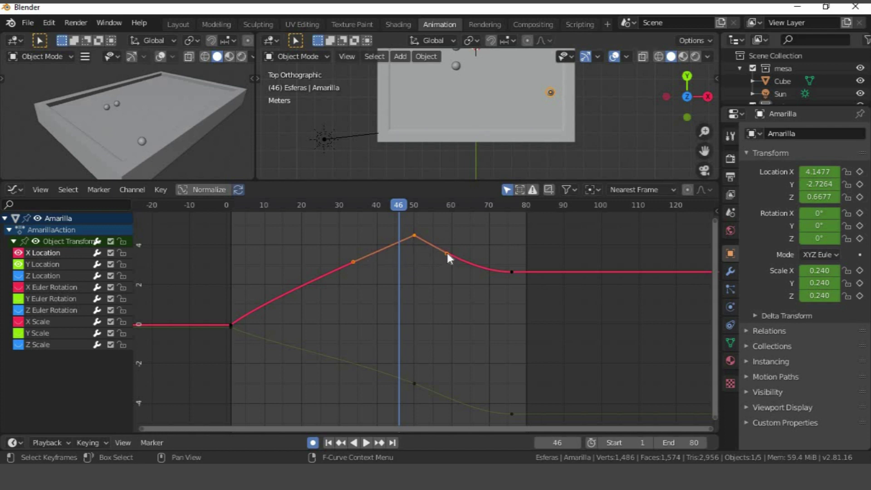
left_click_drag(446, 254, 443, 251)
left_click(417, 396)
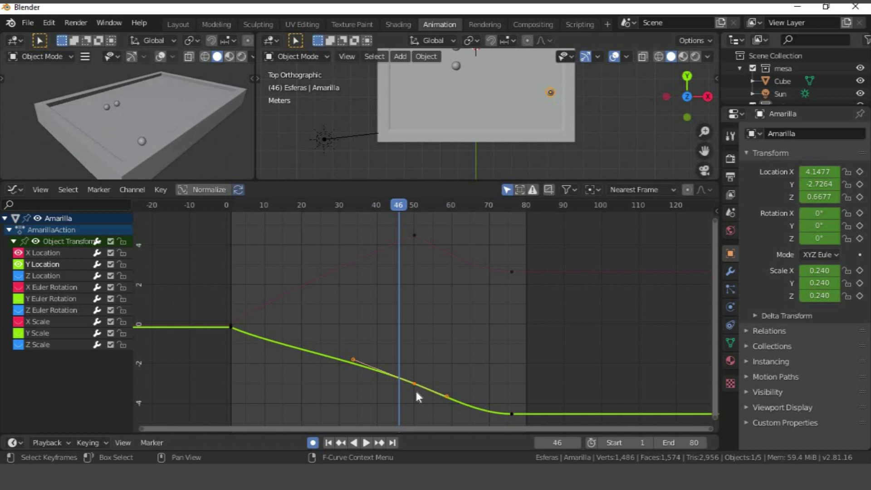
- Set the Y Location curve's frame 50 keyframe to the Vector handle type and replay Amarilla's motion through the rebound
key("v")
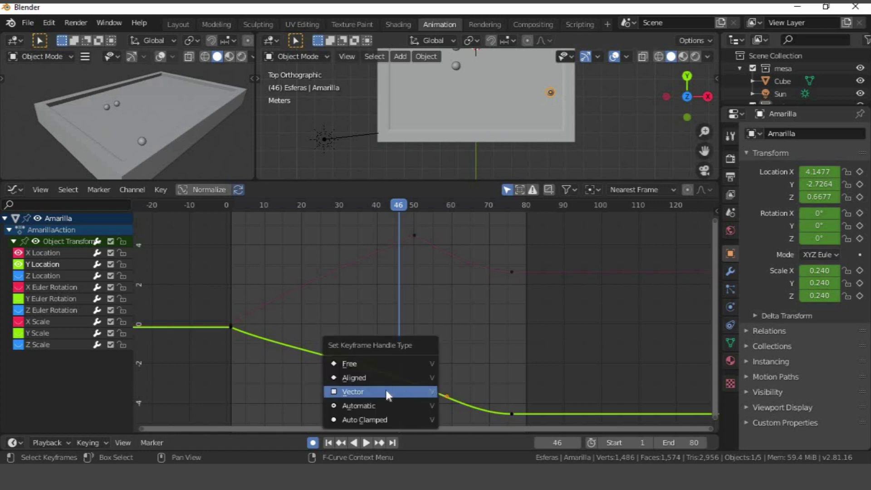
left_click(386, 390)
mouse_move(448, 399)
left_mouse_down()
mouse_move(453, 392)
mouse_move(447, 396)
left_mouse_up()
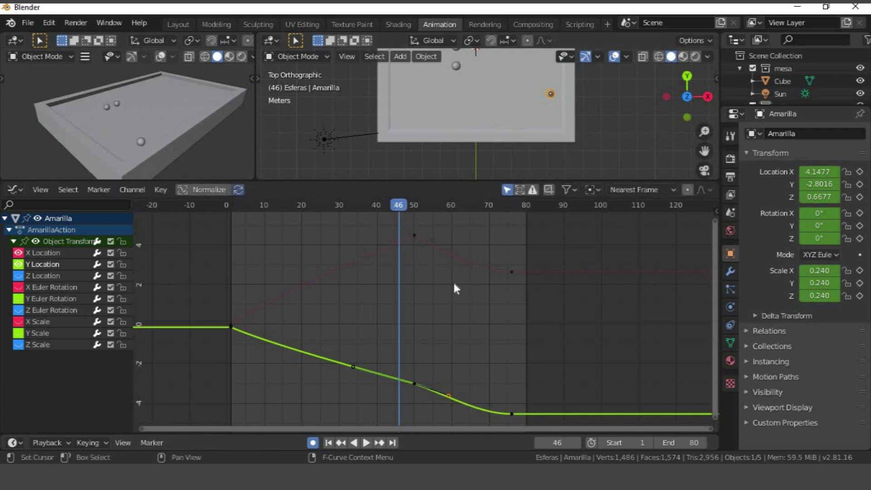
left_click_drag(412, 208, 222, 213)
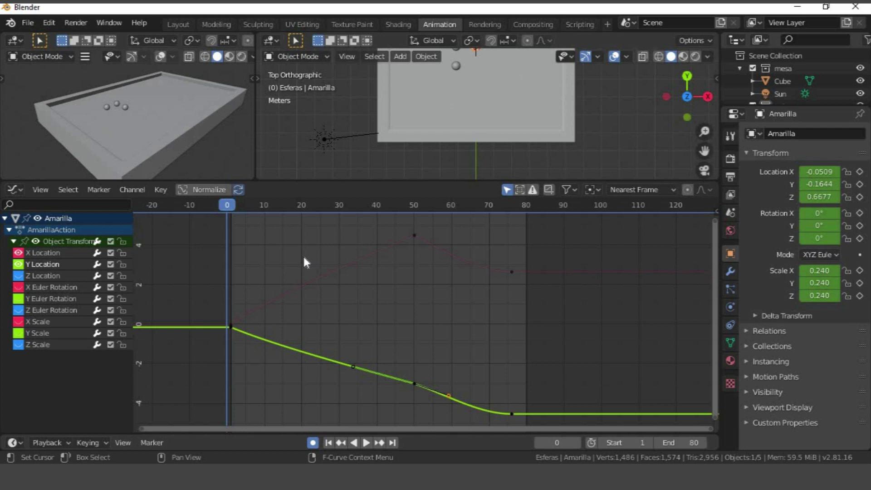
key("space")
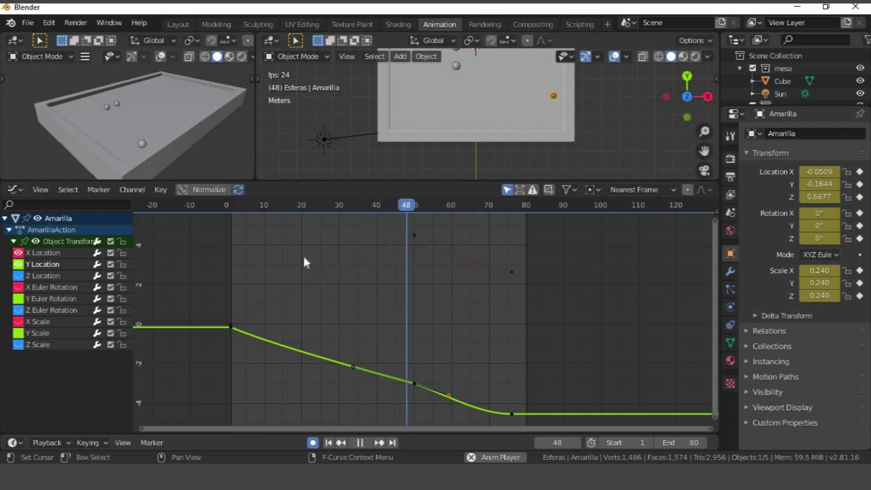
key("space")
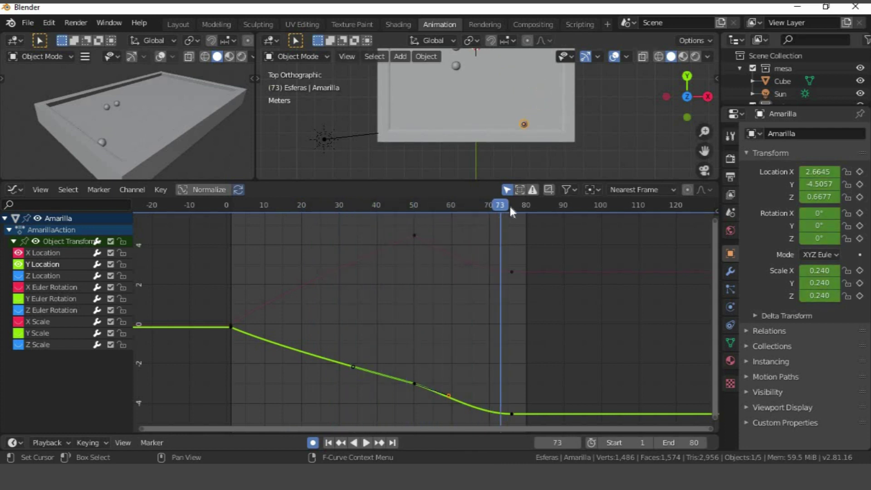
left_click_drag(253, 218, 406, 213)
key("space")
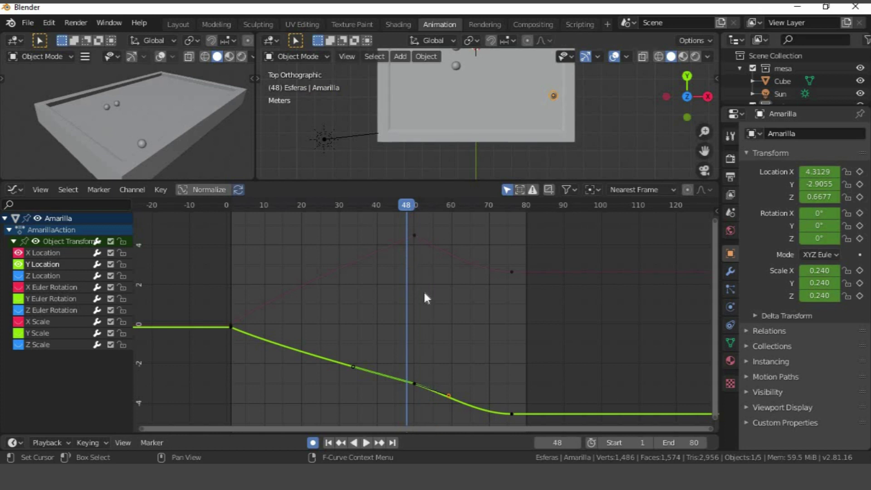
- Move the X and Y Location keyframes at frame 50 along the time axis to frame 42 and replay the animation
left_click_drag(419, 393, 408, 221)
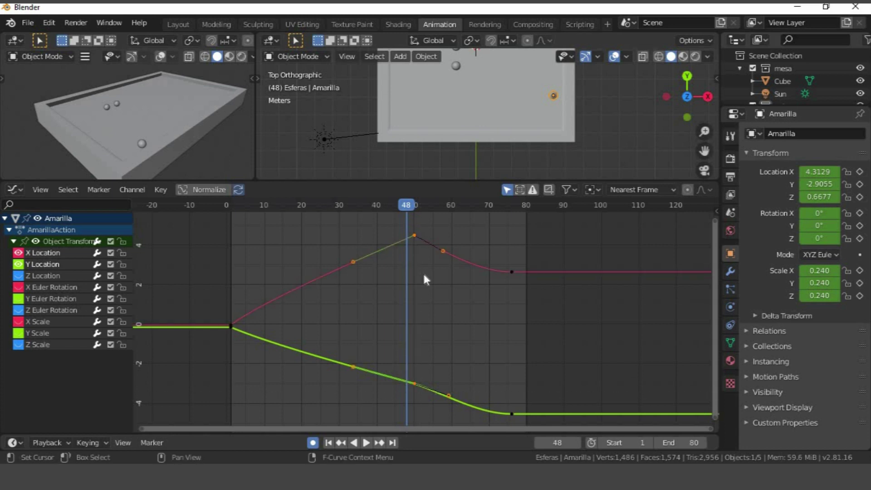
key("g")
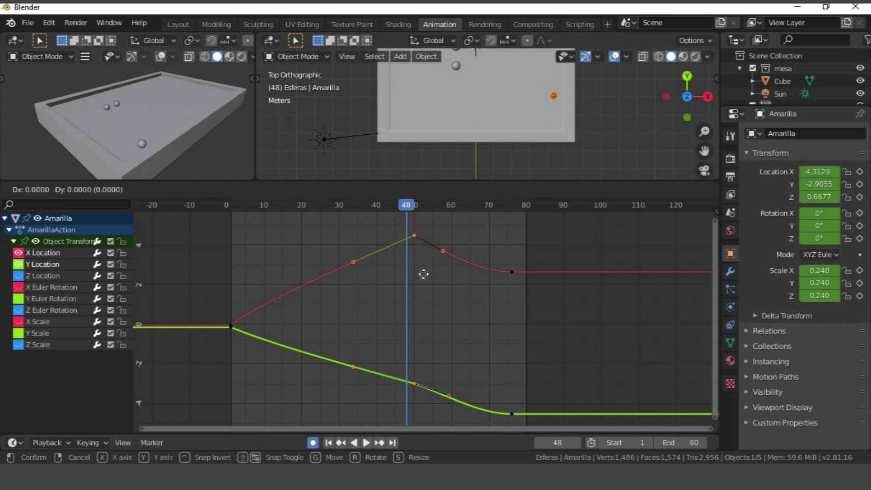
key("x")
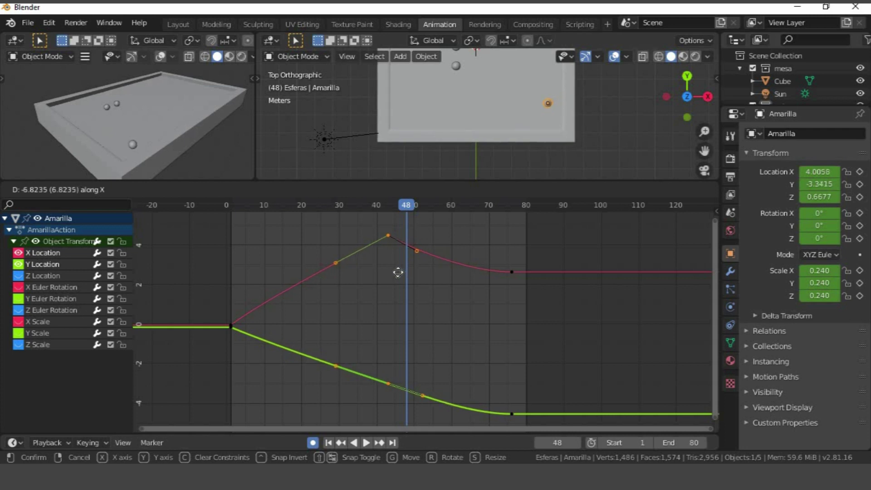
left_click(381, 258)
key("space")
key("space")
left_click(511, 272)
left_click(470, 272)
key("g")
left_click(434, 277)
left_click(511, 413)
left_click(469, 413)
key("g")
left_click(433, 413)
key("space")
- Pull the outgoing handles of the first X Location and Y Location keyframes back to frame 1 so both point vertically
scroll(351, 320, "up", 3)
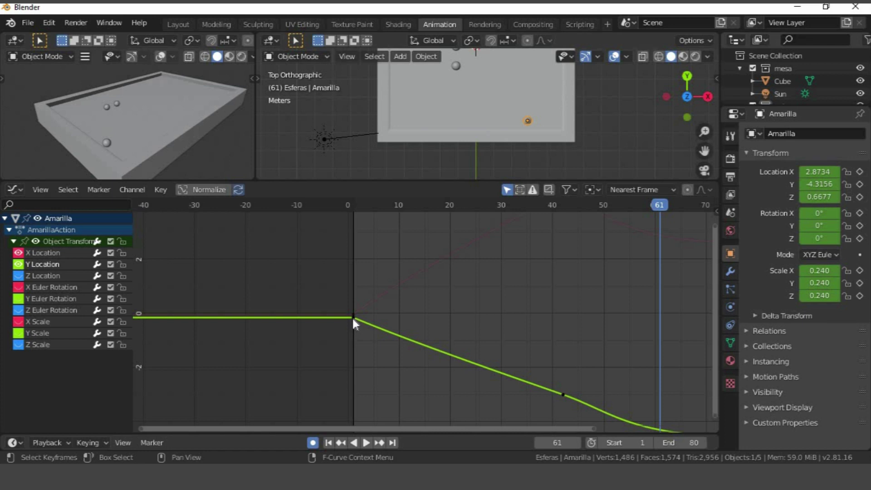
left_click(354, 320)
scroll(356, 313, "up", 2)
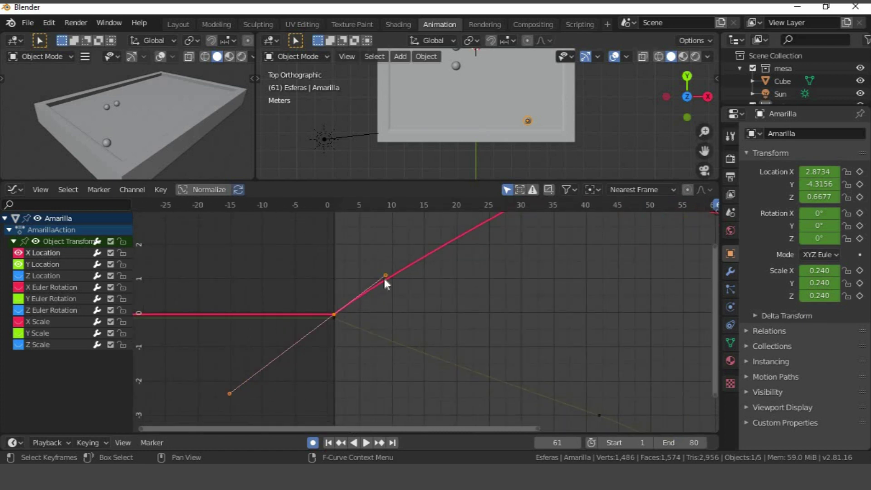
left_click_drag(383, 276, 332, 273)
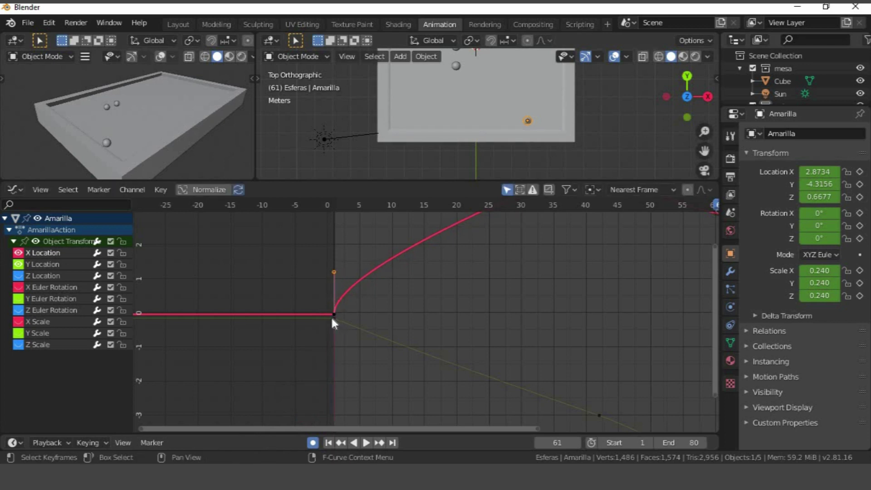
left_click(407, 353)
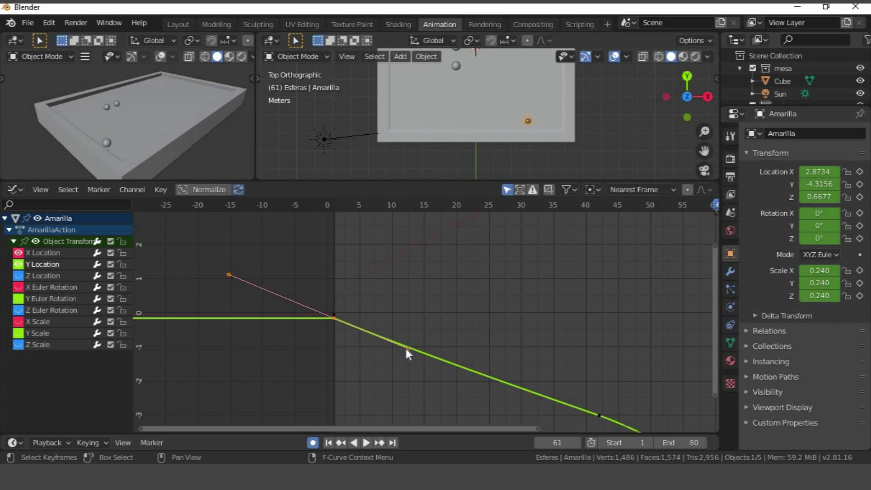
left_click_drag(407, 348, 335, 366)
key("Home")
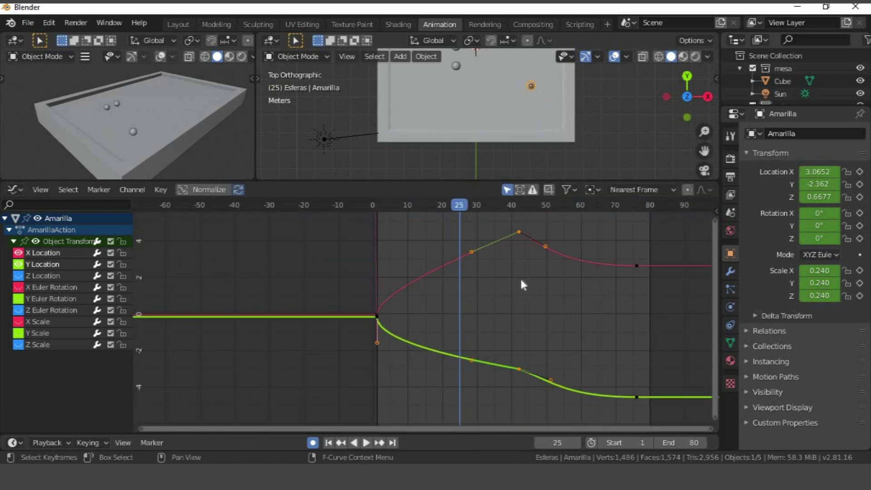
- Shift the X and Y Location keyframes at frame 42 to a later frame and replay the animation
left_click_drag(515, 220, 532, 398)
key("g")
left_click(542, 316)
left_click(376, 207)
key("space")
key("space")
- Move the X and Y Location rebound keyframes along the time axis to frame 44 and replay the animation from the start
key("g")
key("x")
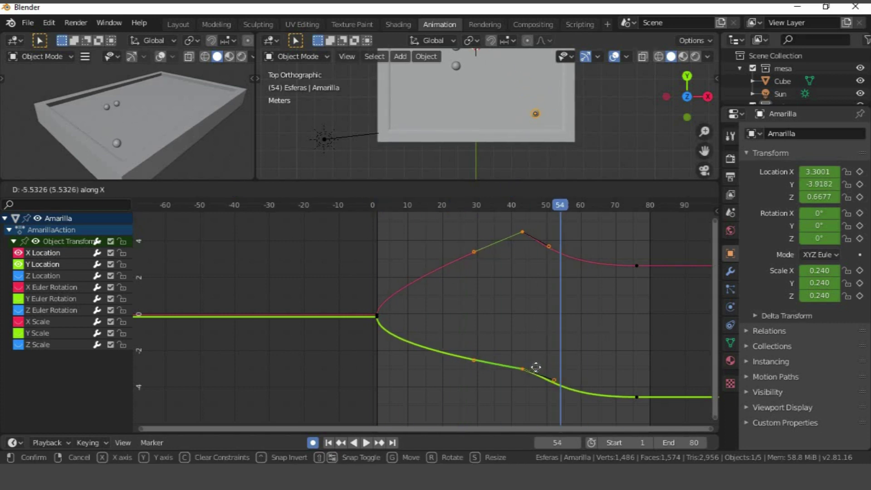
left_click(536, 368)
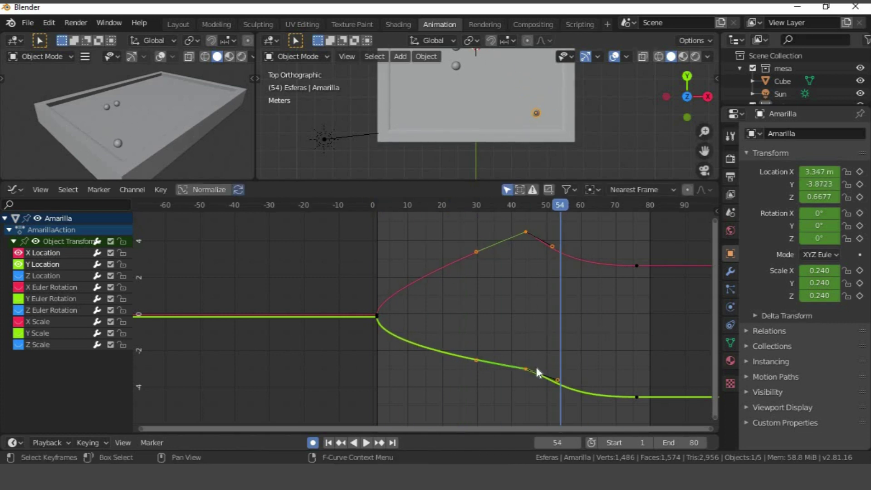
left_click_drag(556, 208, 373, 205)
key("space")
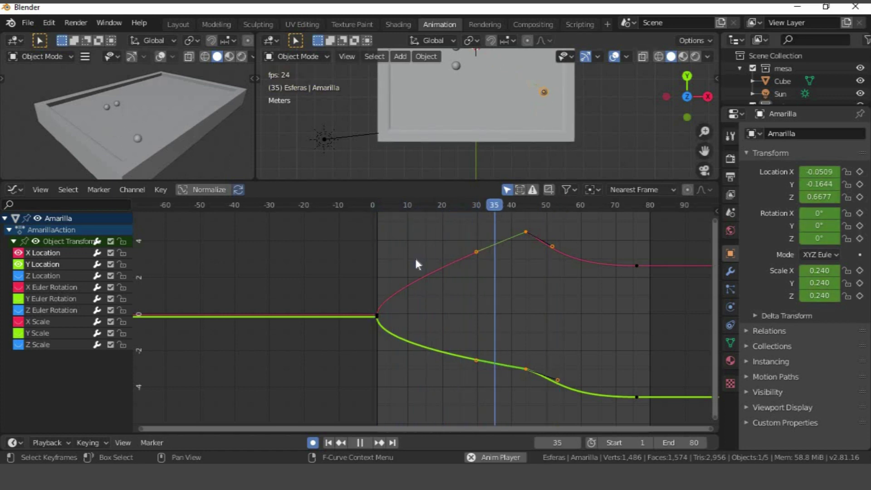
key("space")
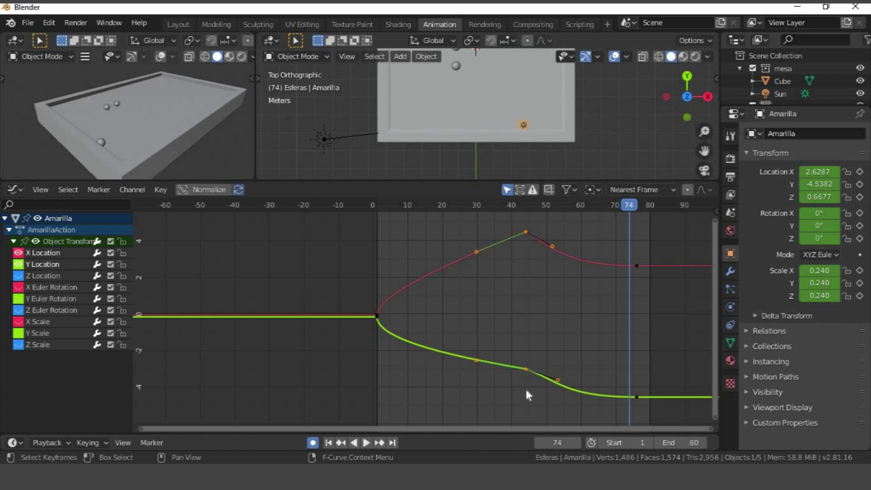
- Move the X and Y Location rebound keyframes along the time axis to frame 37 and replay the motion to check it
key("g")
key("x")
left_click(502, 389)
left_click_drag(476, 206, 366, 205)
key("space")
key("space")
left_click(502, 232)
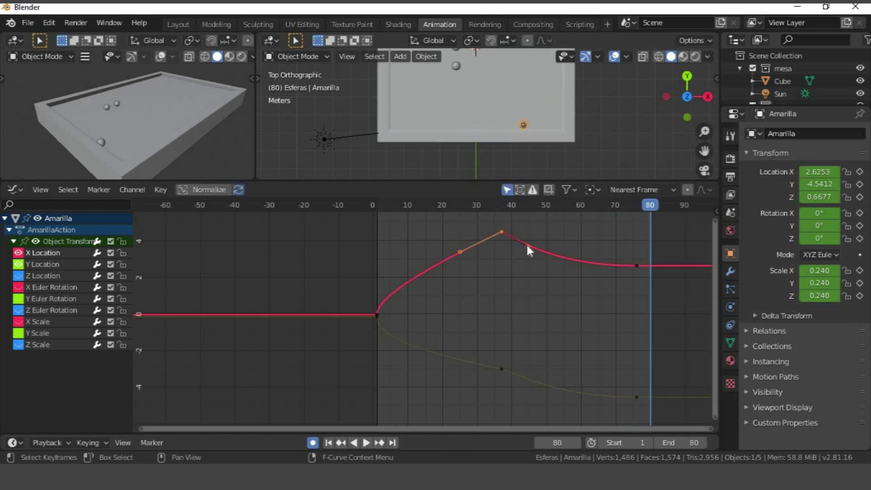
left_click(501, 368)
key("space")
key("space")
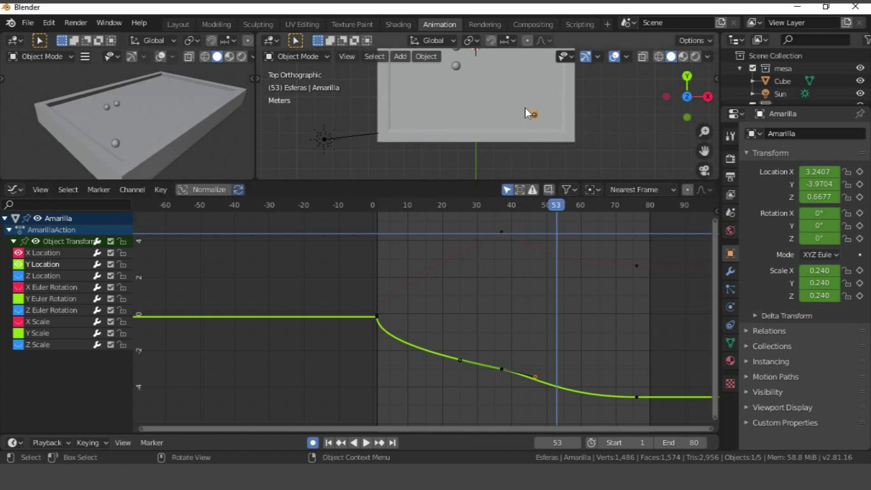
scroll(527, 113, "up", 3)
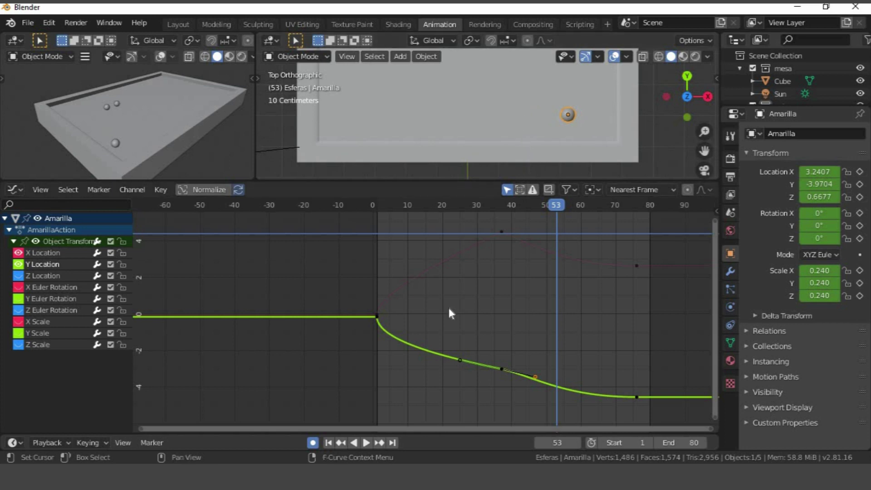
scroll(448, 310, "down", 3)
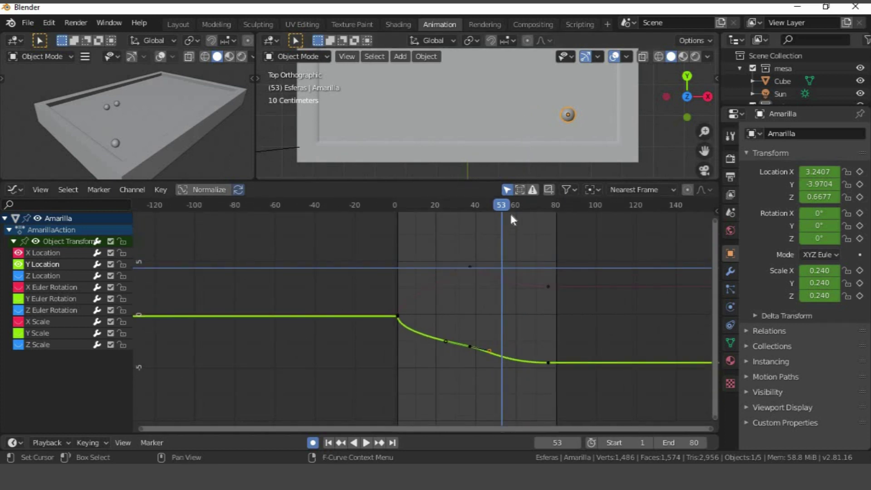
- Enlarge the 3D viewports with Amarilla's transform values shown beside the top view, and go to frame 37
left_click_drag(577, 182, 569, 313)
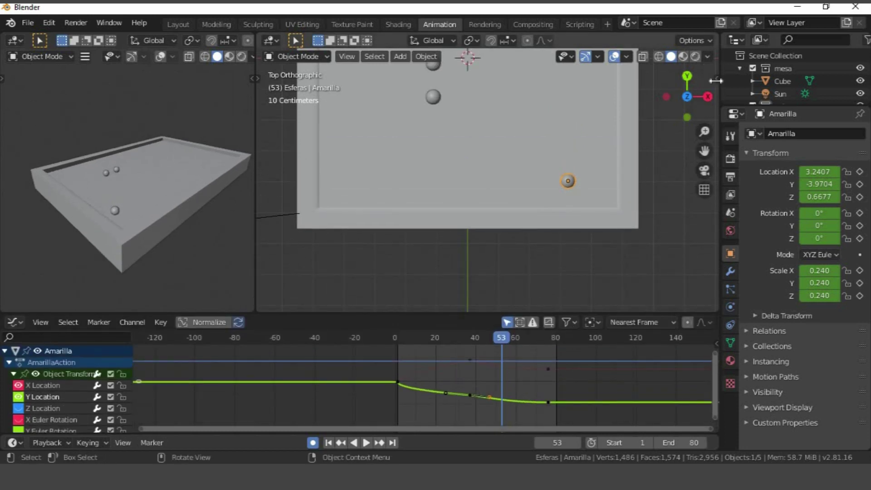
key("n")
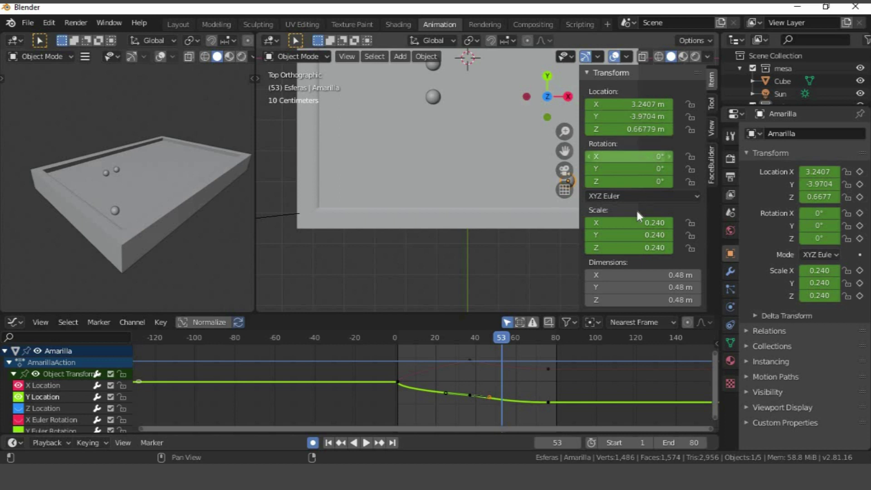
key("space")
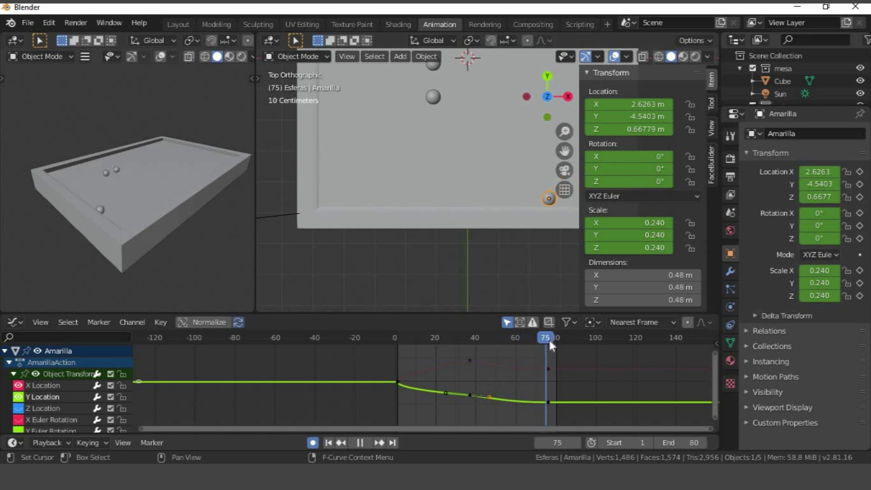
left_click(549, 341)
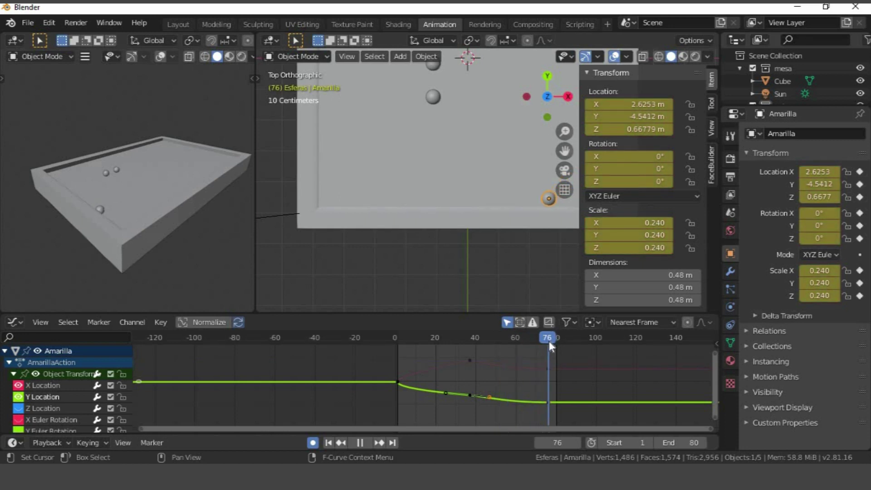
left_click_drag(549, 341, 469, 337)
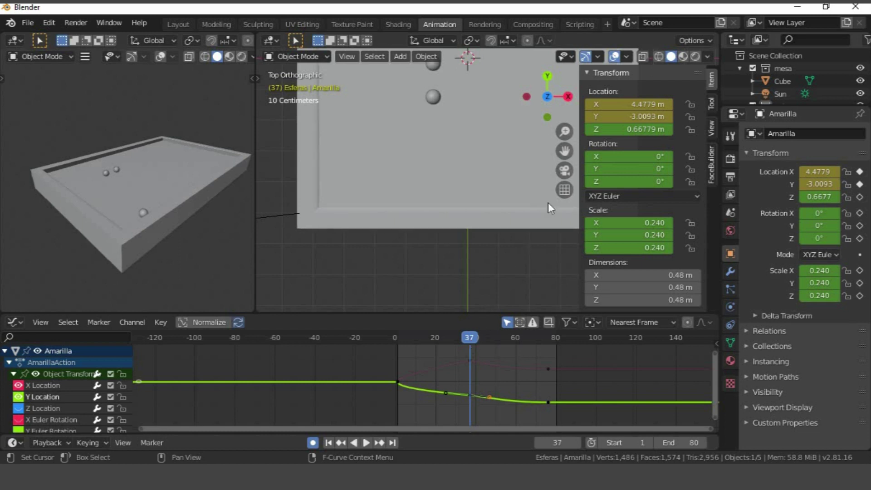
- At frame 37, keyframe Amarilla's rotation at 298° on X and -274° on Y, and replay the animation from an angled view
scroll(555, 148, "up", 3)
middle_click_drag(524, 145, 337, 190, "shift")
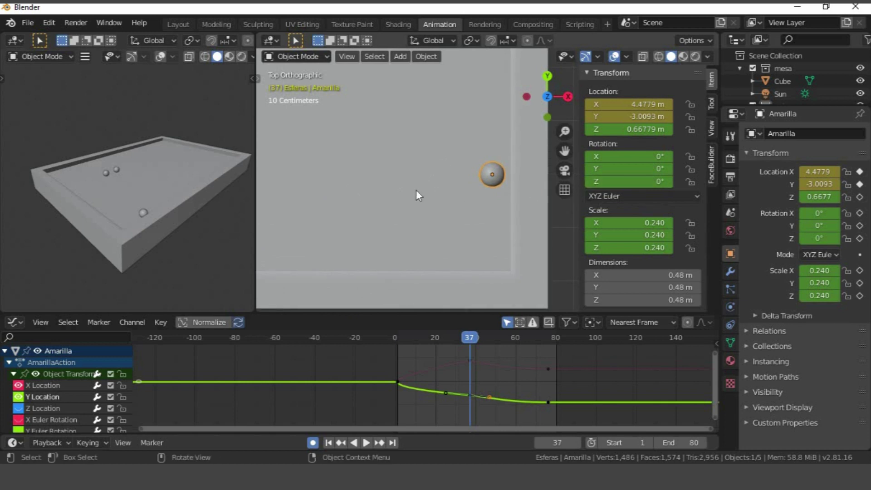
scroll(415, 189, "down", 2)
scroll(416, 189, "down", 3)
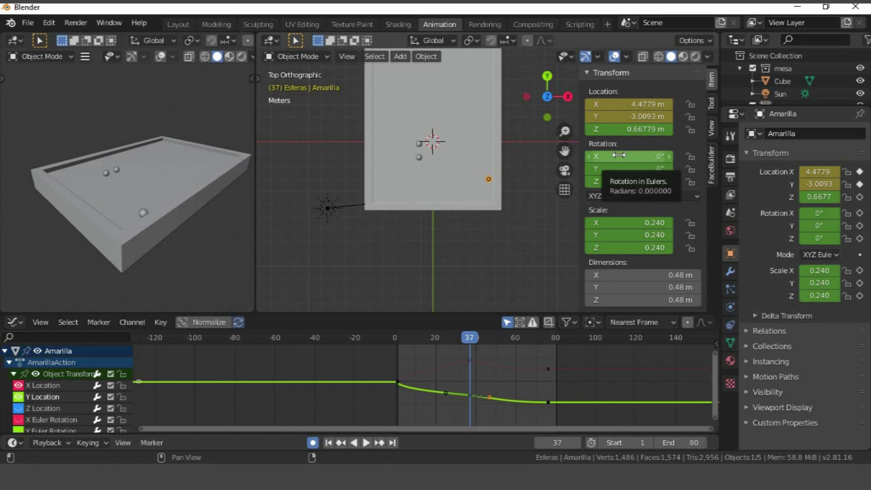
mouse_move(618, 155)
left_mouse_down()
mouse_move(677, 154)
mouse_move(636, 157)
left_mouse_up()
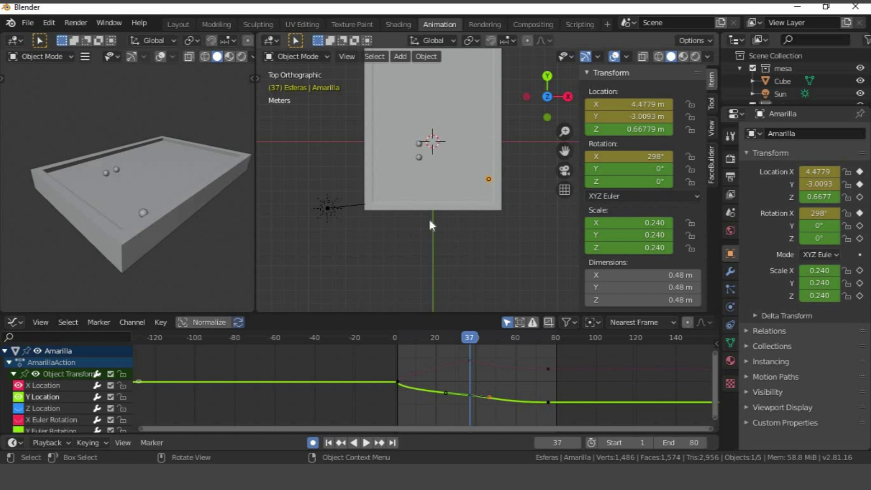
left_click_drag(644, 168, 521, 168)
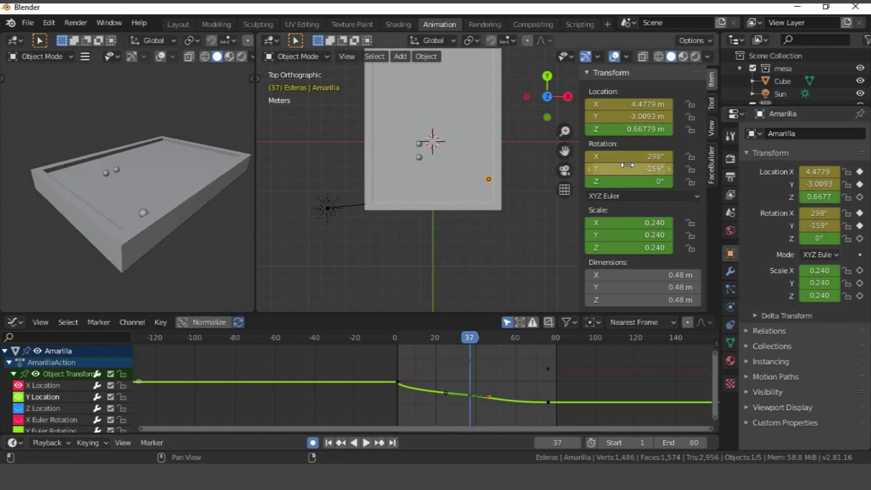
left_click_drag(628, 168, 551, 168)
scroll(459, 152, "up", 1)
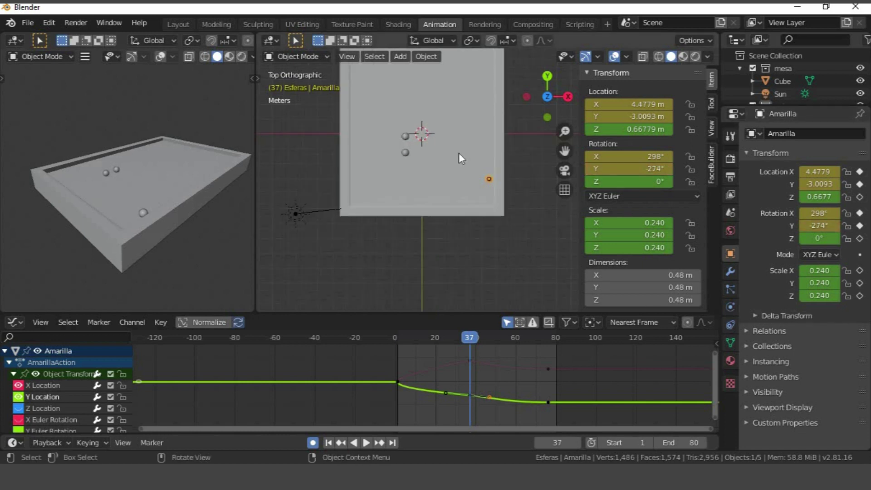
scroll(459, 153, "up", 4)
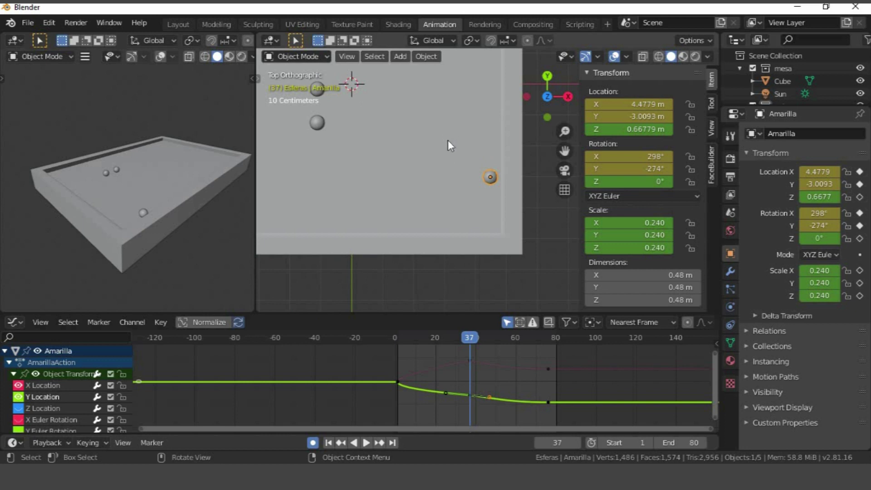
key("space")
middle_click_drag(448, 139, 477, 166)
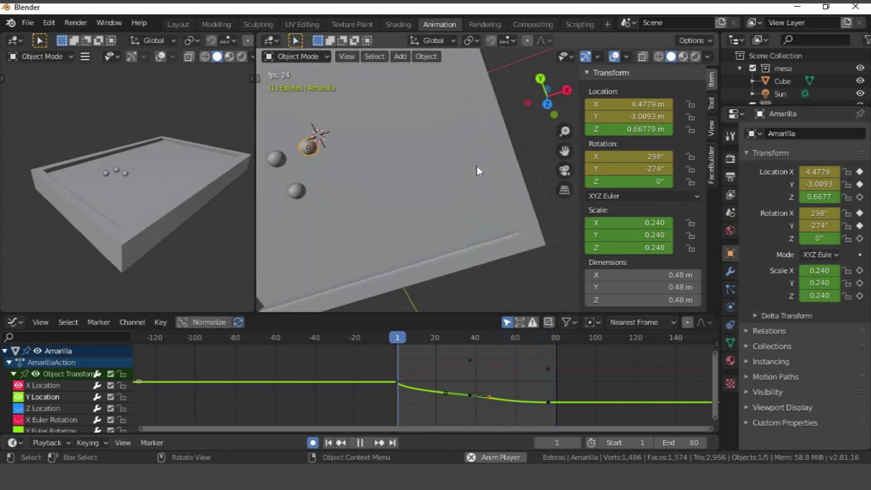
key("space")
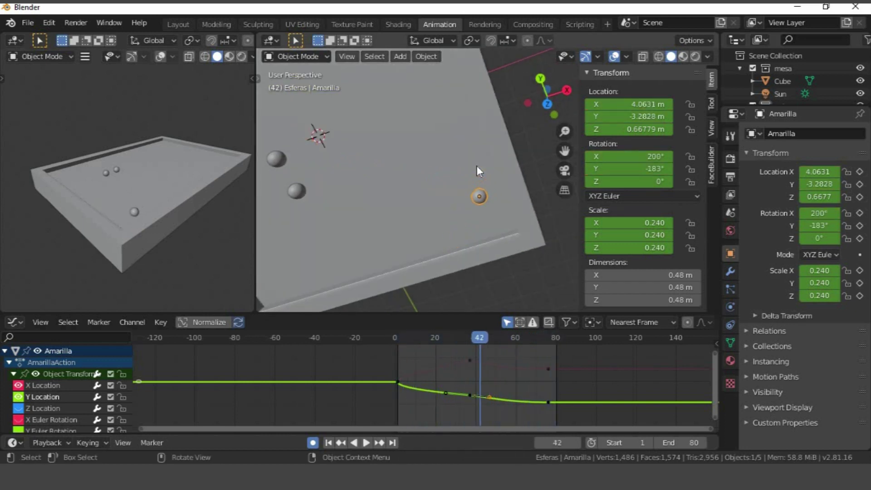
- Show the balls and table from directly above in material preview shading
key("KP_7")
middle_click_drag(435, 168, 481, 247, "shift")
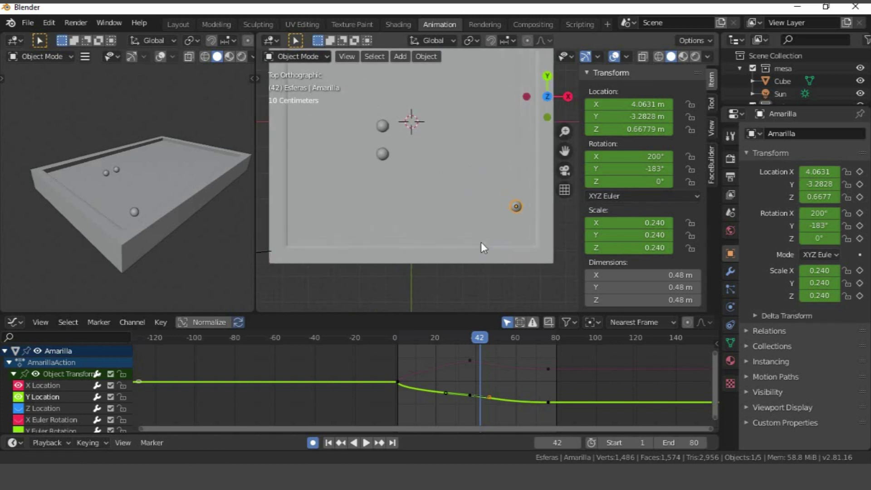
scroll(478, 240, "up", 5, "shift")
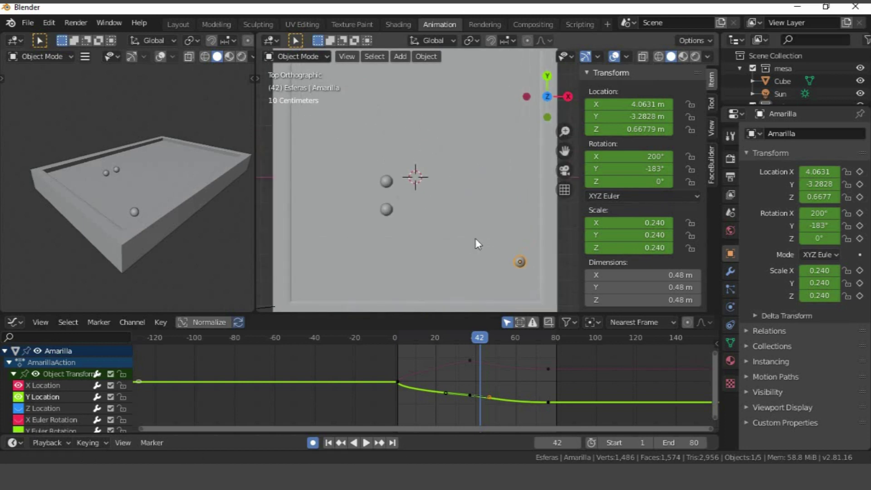
left_click(683, 56)
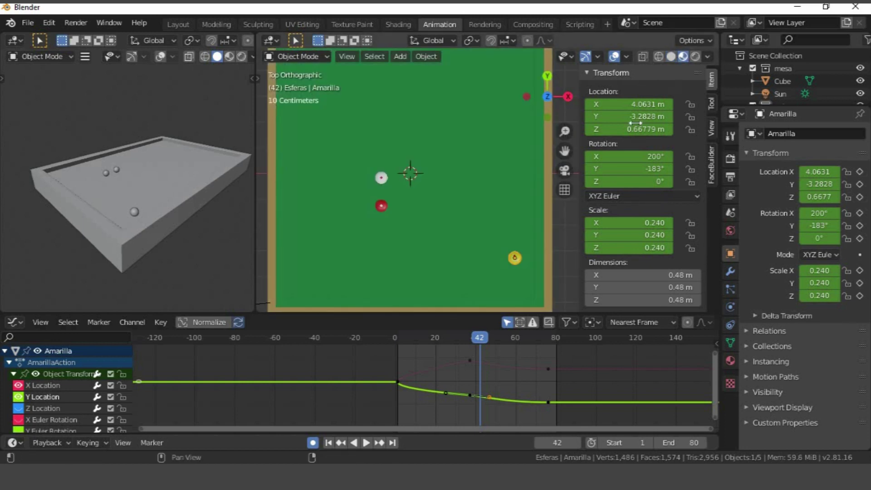
- Scrub and replay the animation to check the yellow ball's rolling in the top view, stopping at frame 56
left_click(488, 204)
left_click_drag(488, 339, 411, 363)
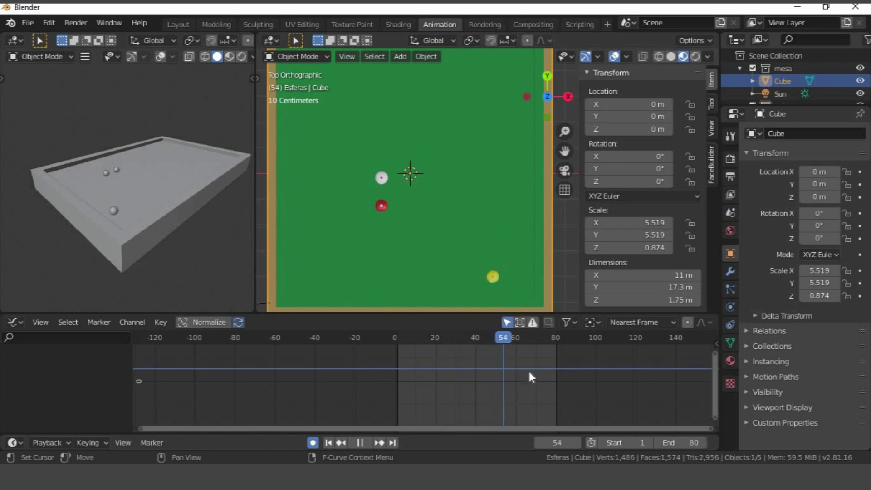
left_click_drag(428, 368, 396, 371)
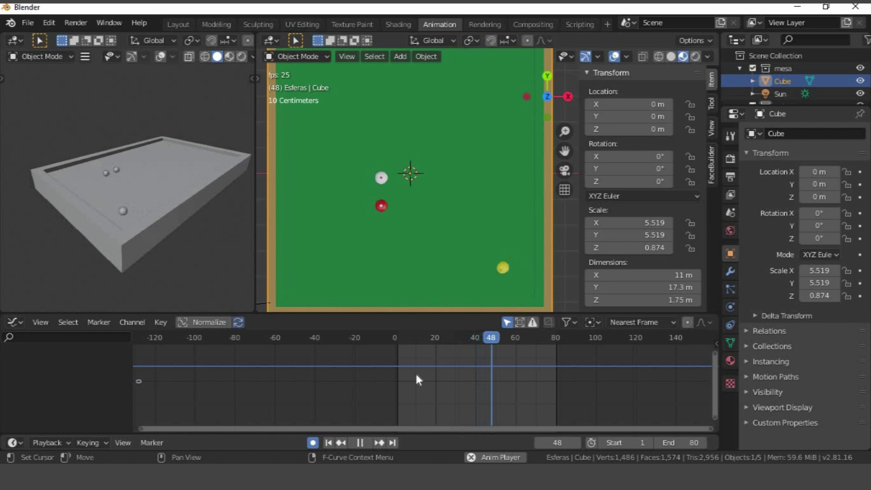
key("space")
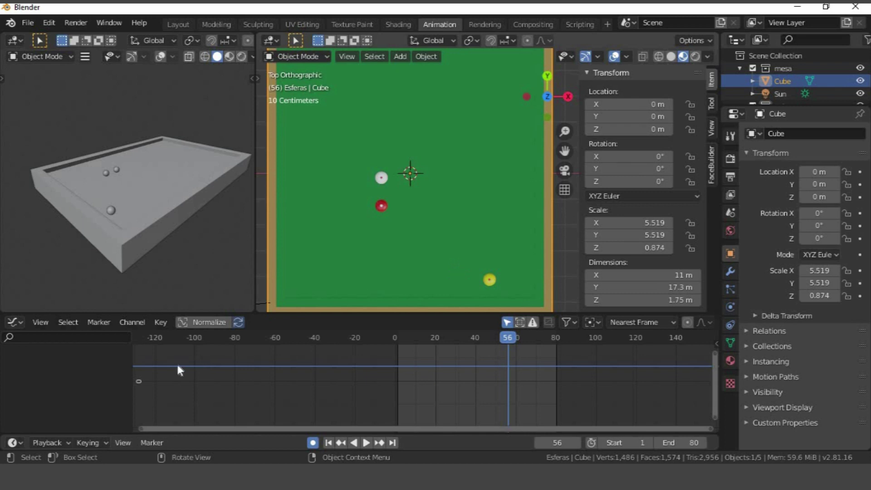
- Select the yellow ball Amarilla and show its X and Y Euler Rotation curves, with X Euler Rotation as the active channel
left_click(488, 281)
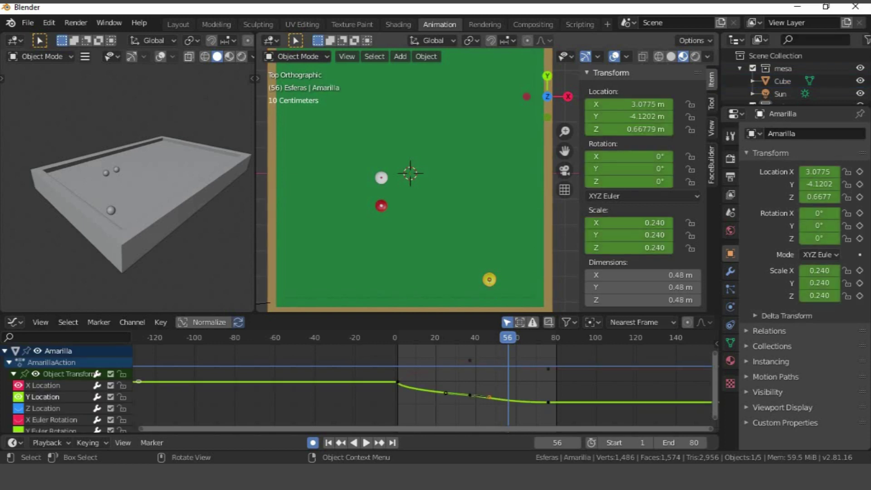
scroll(28, 408, "down", 5)
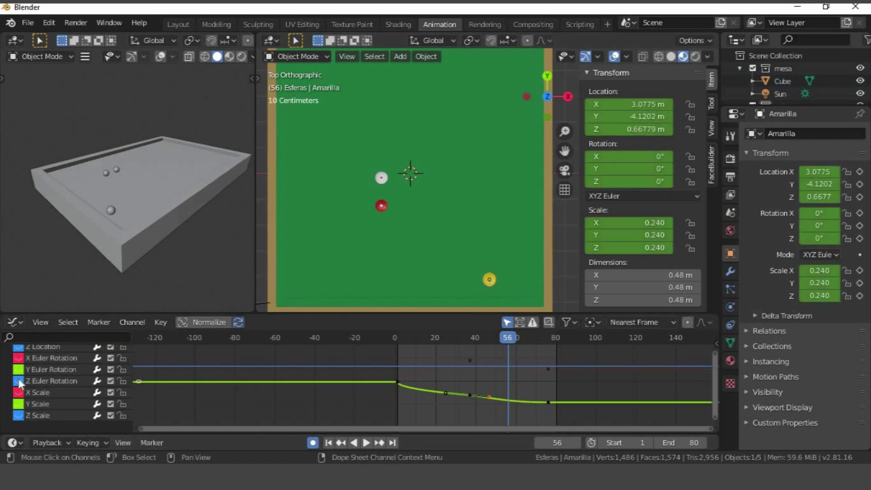
left_click(19, 359)
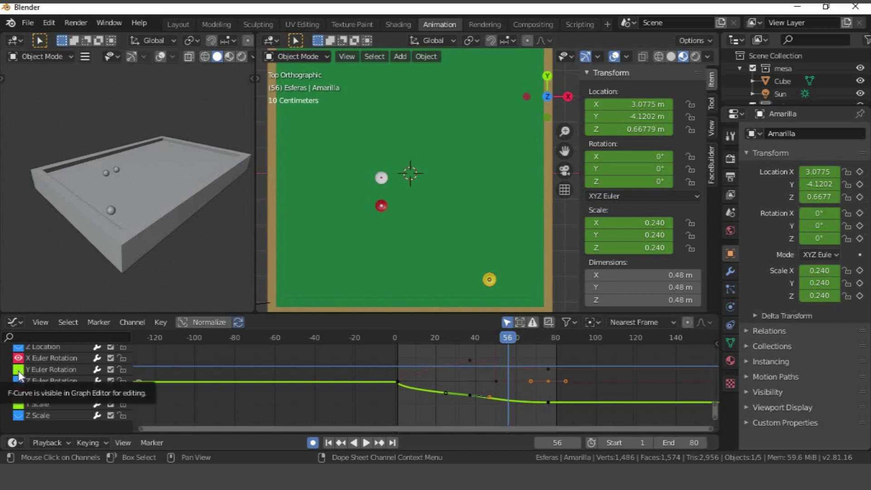
left_click(18, 370)
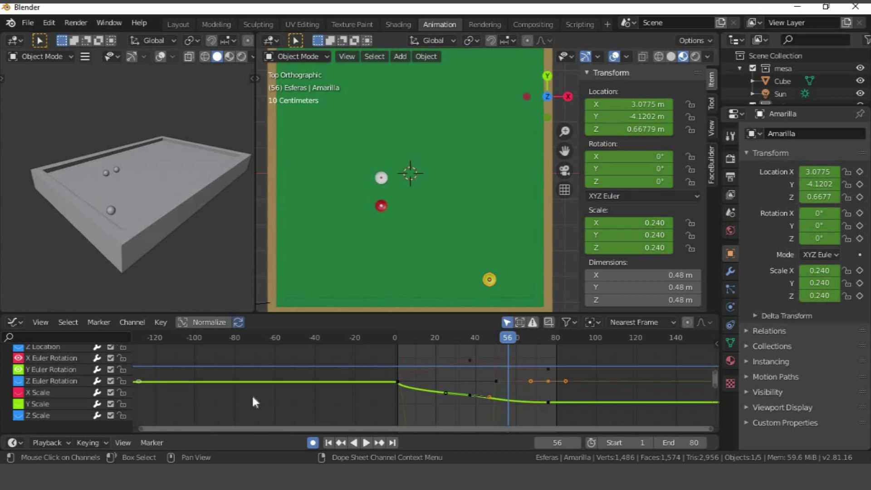
left_click(42, 369)
left_click(48, 358)
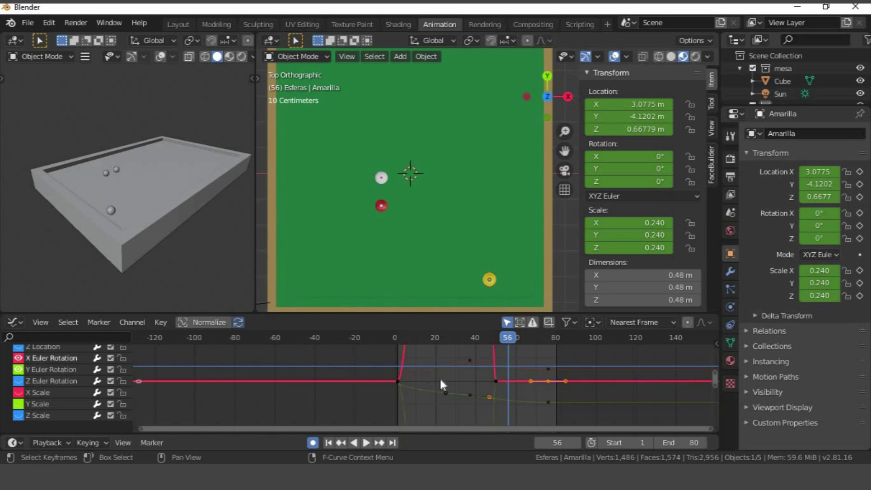
- Fit all of Amarilla's visible curves into the Graph Editor view
scroll(440, 381, "down", 6)
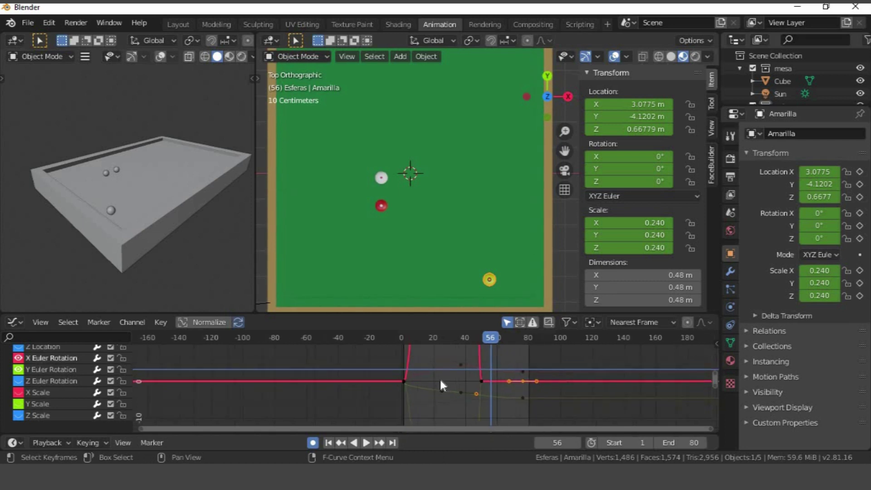
scroll(440, 384, "down", 2)
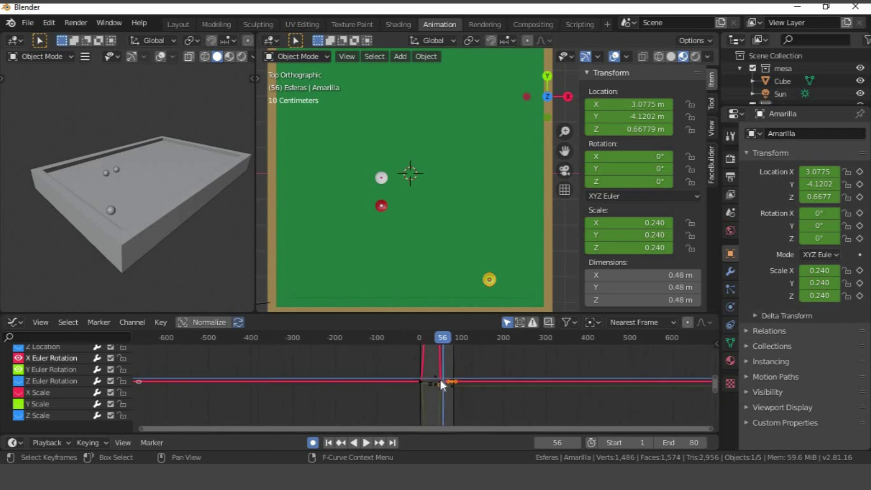
scroll(440, 383, "up", 2)
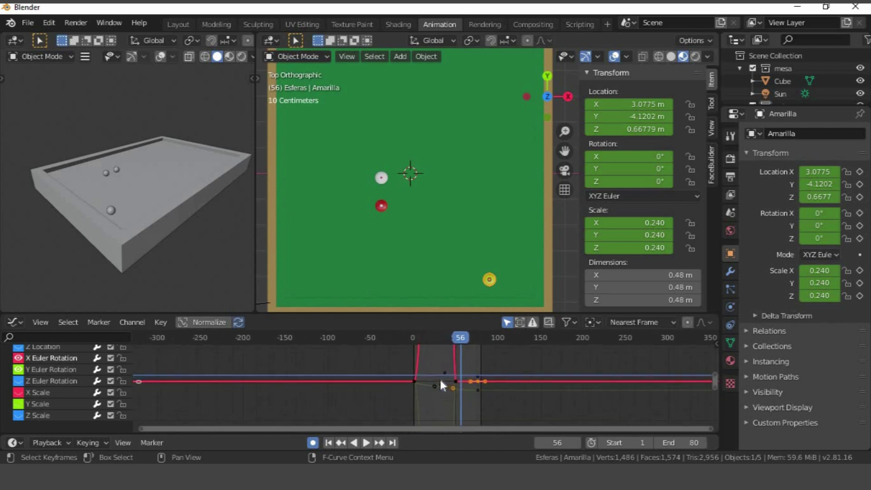
scroll(439, 379, "up", 8)
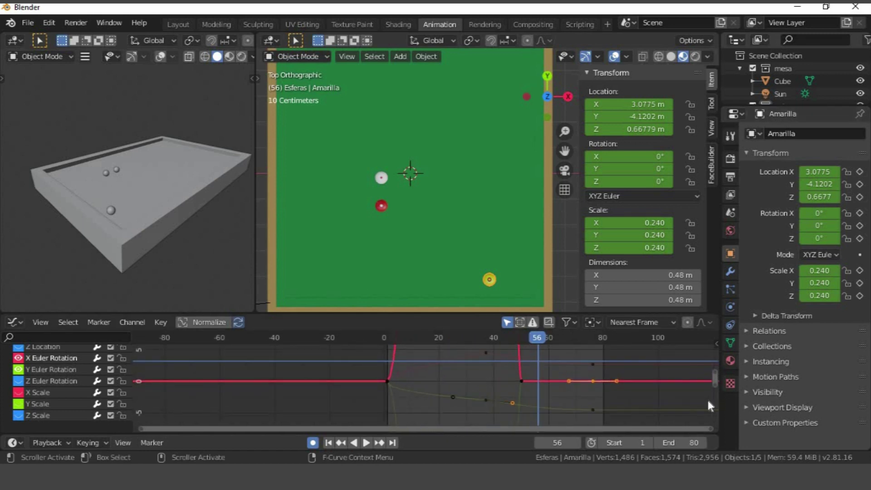
left_click(38, 321)
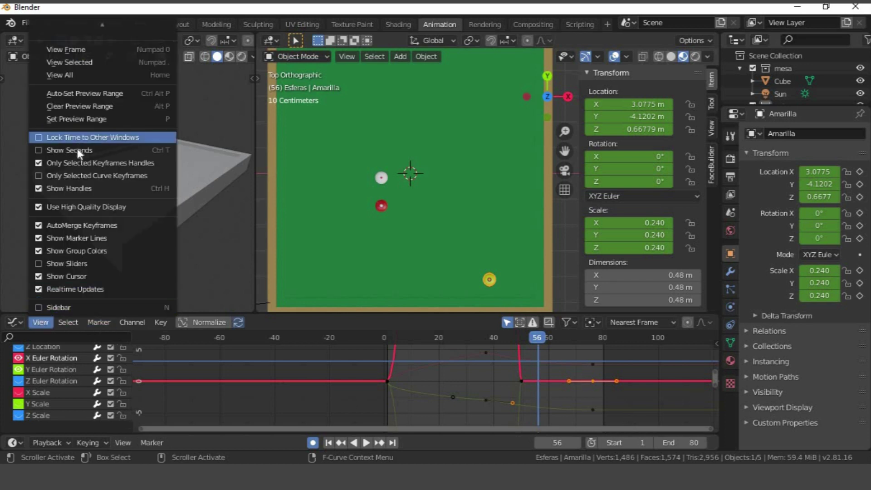
left_click(77, 76)
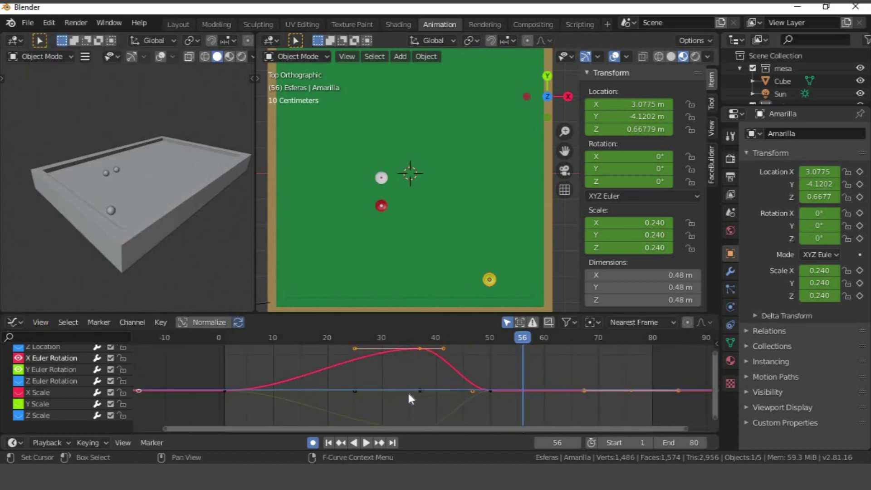
- Enlarge the Graph Editor area and adjust its vertical range to fit the full X and Y rotation curves
left_click_drag(417, 312, 420, 235)
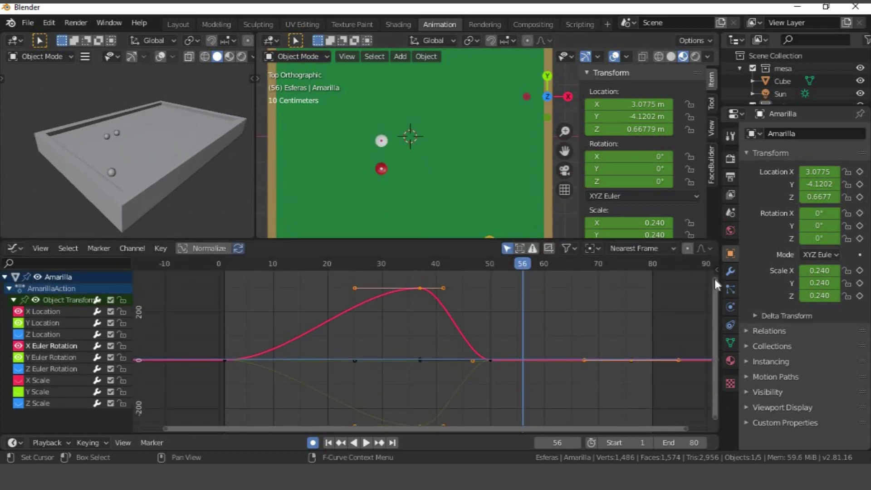
left_click_drag(714, 279, 713, 375)
mouse_move(717, 297)
left_mouse_down()
mouse_move(717, 279)
mouse_move(713, 405)
mouse_move(715, 282)
mouse_move(712, 352)
mouse_move(709, 312)
mouse_move(717, 443)
mouse_move(715, 298)
mouse_move(715, 313)
left_mouse_up()
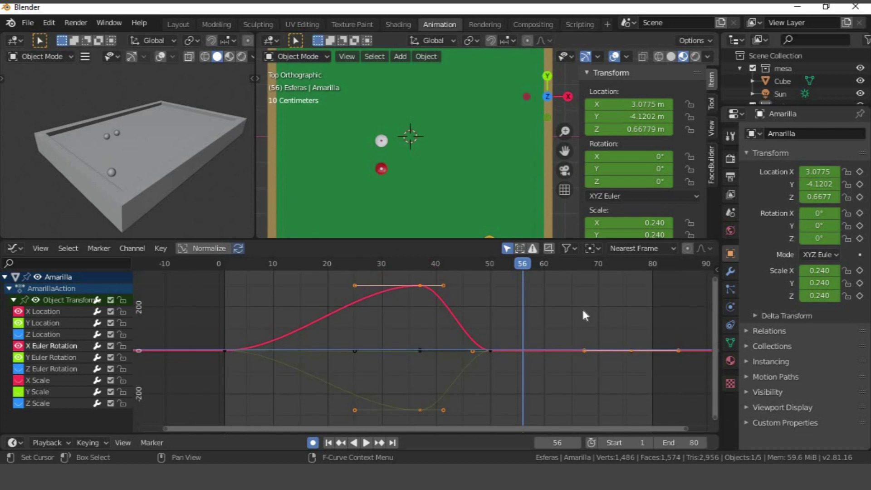